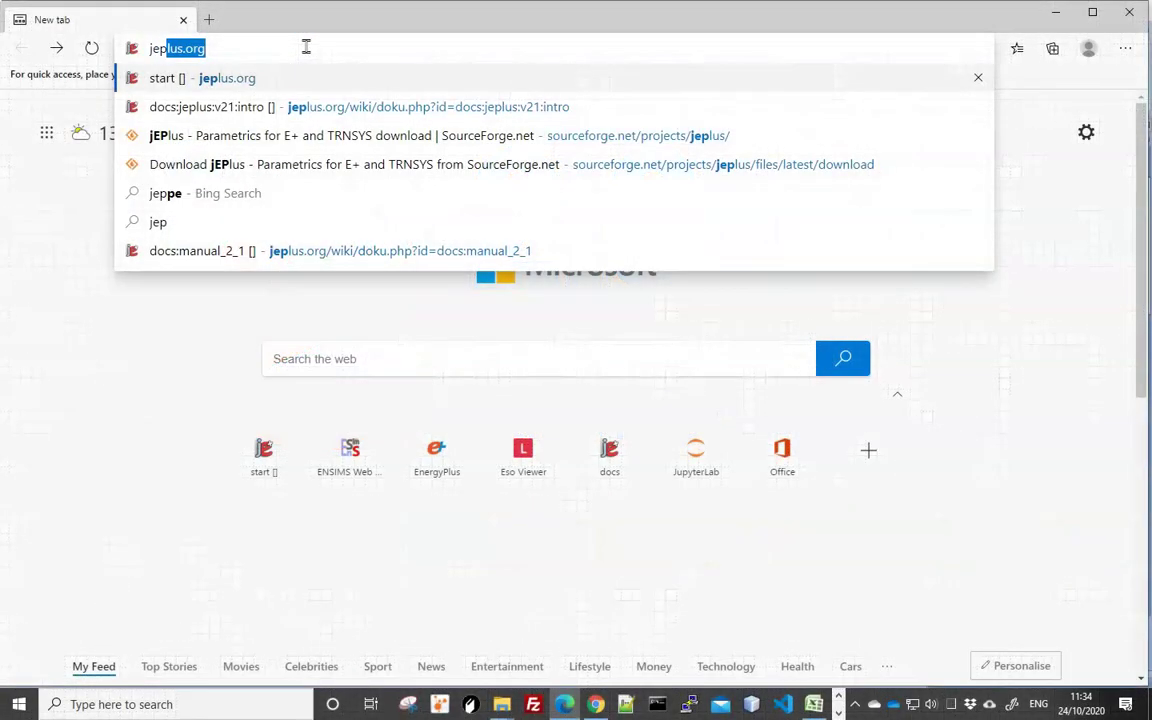
- Go to jeplus.org and open the jEPlus v2.1 manual's Chapter 1 Introduction page
{"action": "key", "text": "Return"}
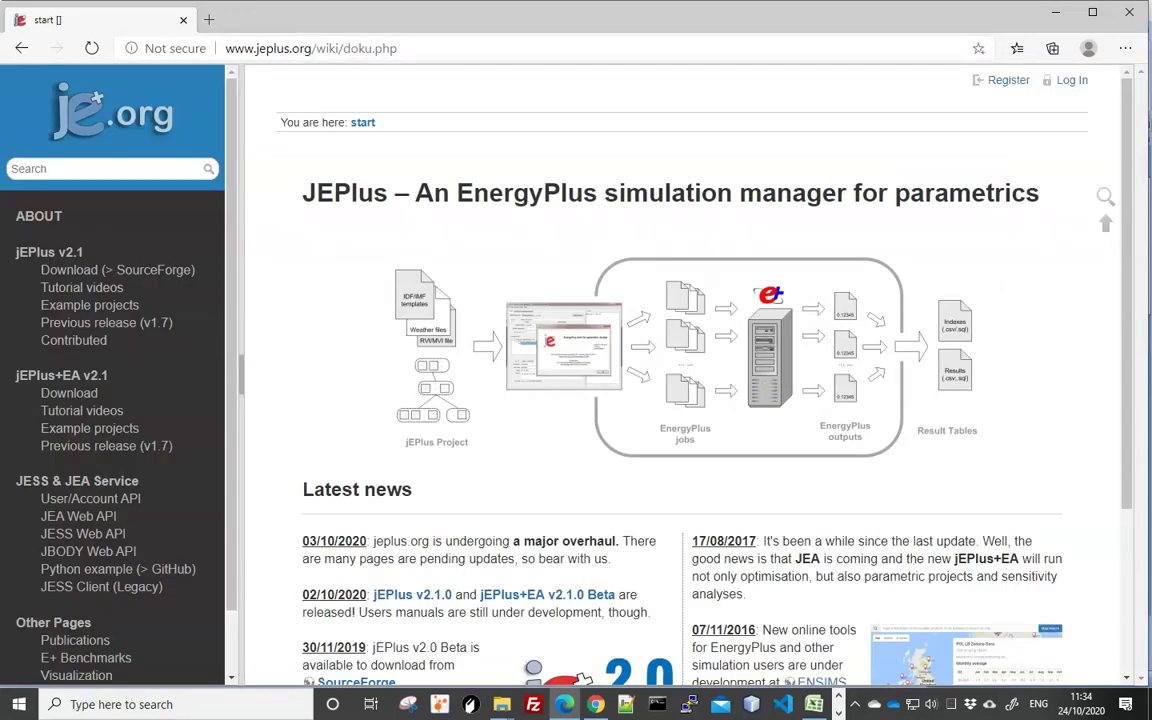
{"action": "scroll", "coordinate": [585, 682], "scroll_direction": "down", "scroll_amount": 1}
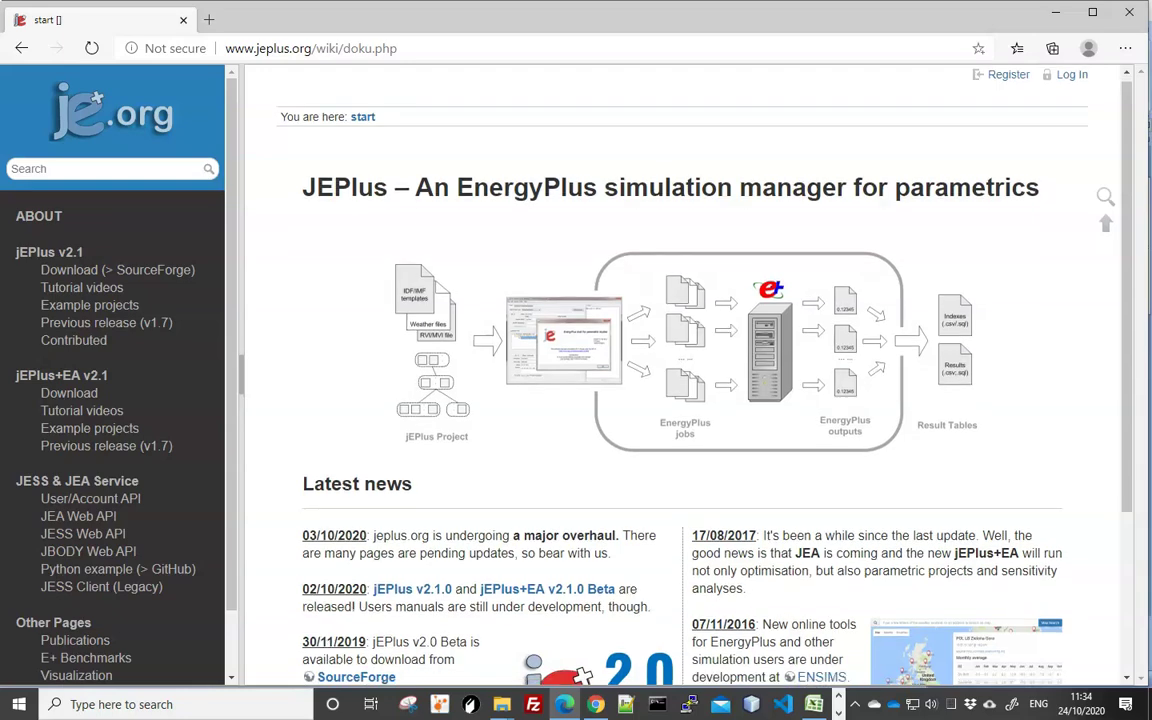
{"action": "left_click", "coordinate": [60, 252]}
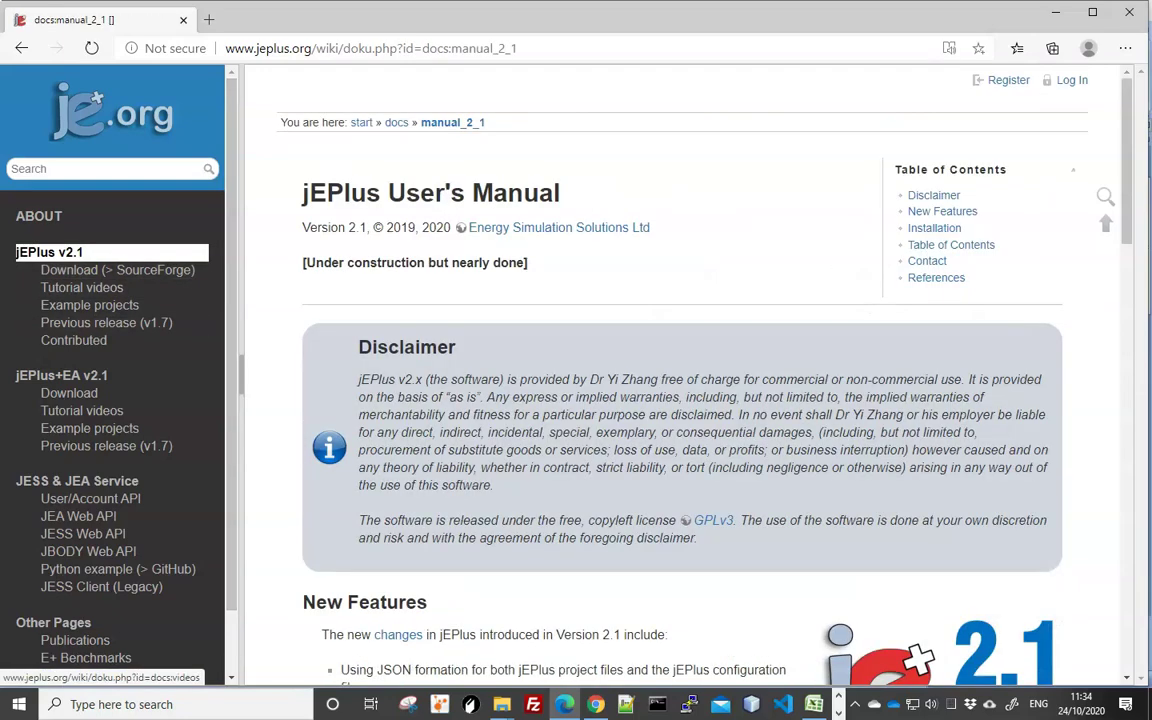
{"action": "scroll", "coordinate": [60, 252], "scroll_direction": "down", "scroll_amount": 6}
{"action": "scroll", "coordinate": [680, 400], "scroll_direction": "down", "scroll_amount": 2}
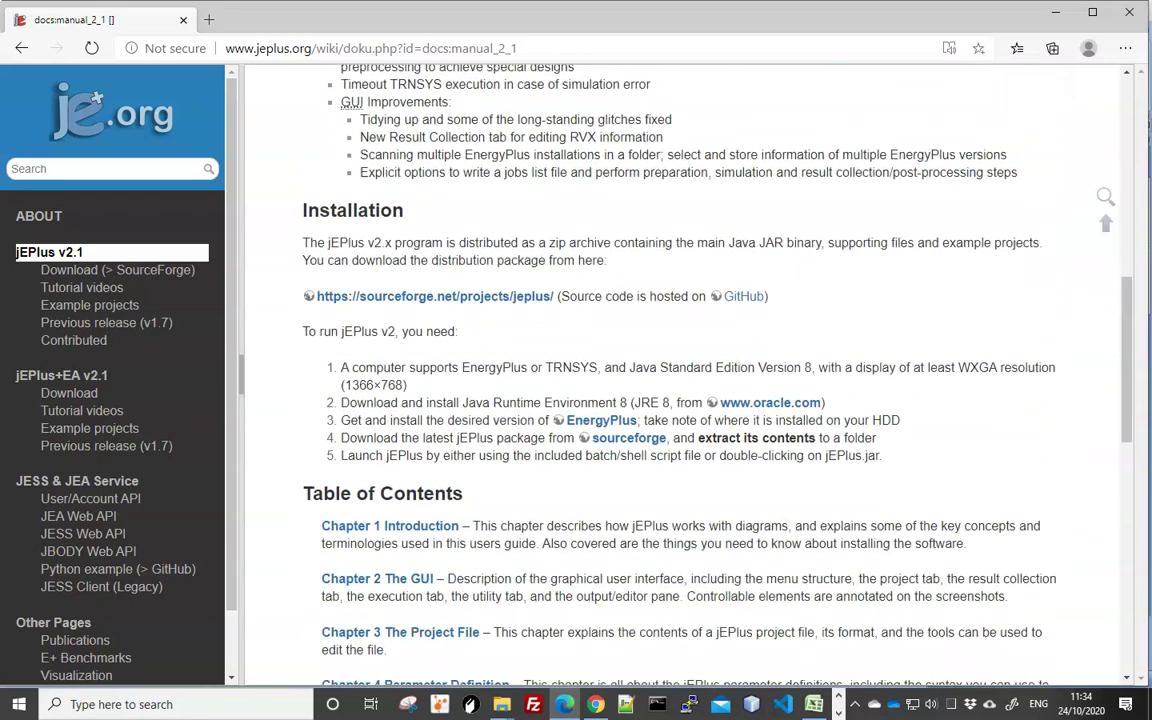
{"action": "left_click", "coordinate": [350, 527]}
{"action": "scroll", "coordinate": [680, 400], "scroll_direction": "down", "scroll_amount": 2}
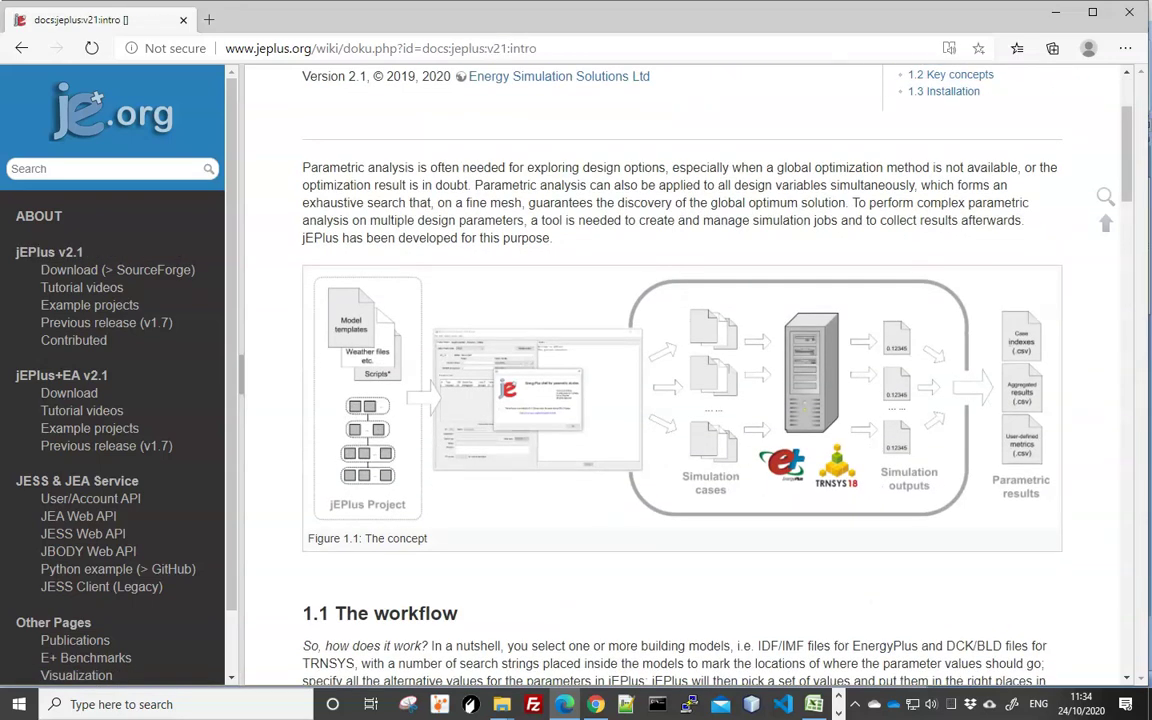
{"action": "scroll", "coordinate": [680, 400], "scroll_direction": "up", "scroll_amount": 1}
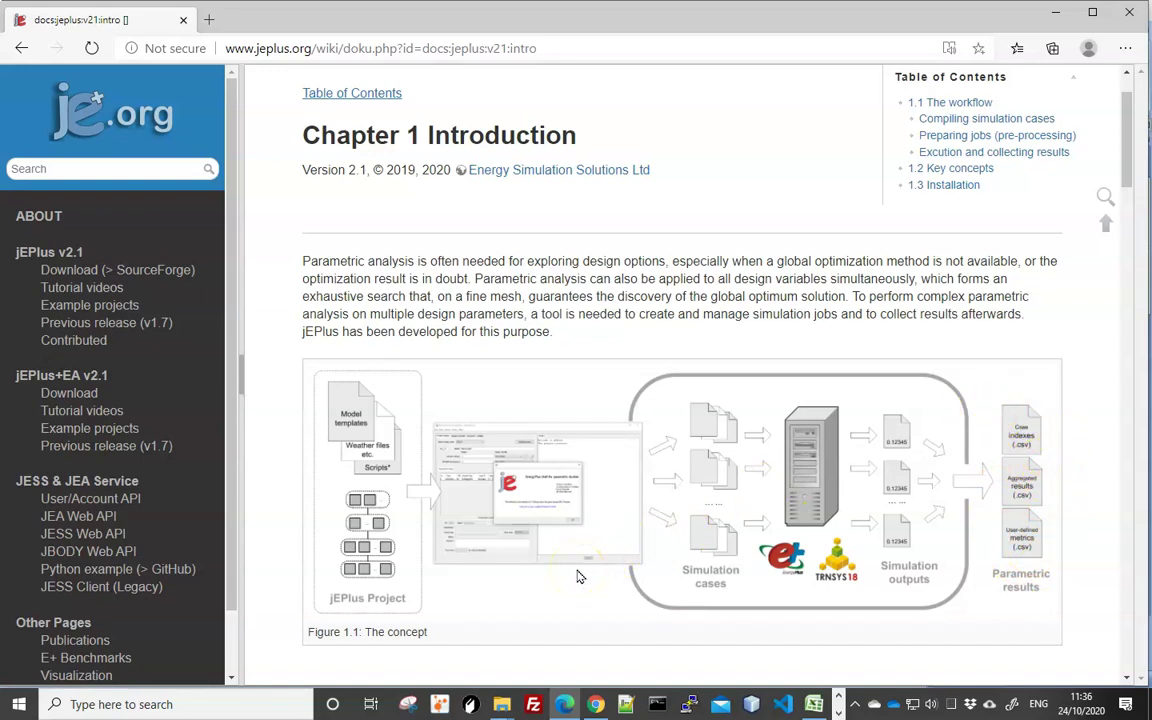
{"action": "scroll", "coordinate": [578, 576], "scroll_direction": "down", "scroll_amount": 2}
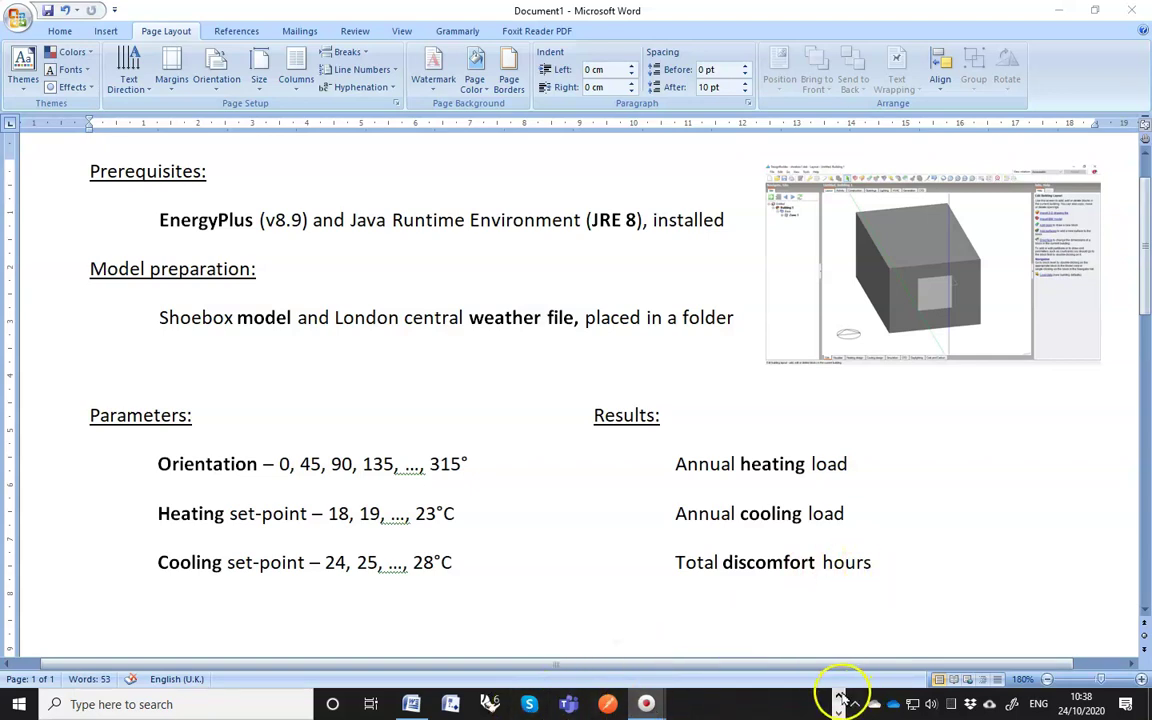
- Open Edge, go from jeplus.org to SourceForge and start downloading jEPlus_v2.1.0.zip
{"action": "left_click", "coordinate": [564, 704]}
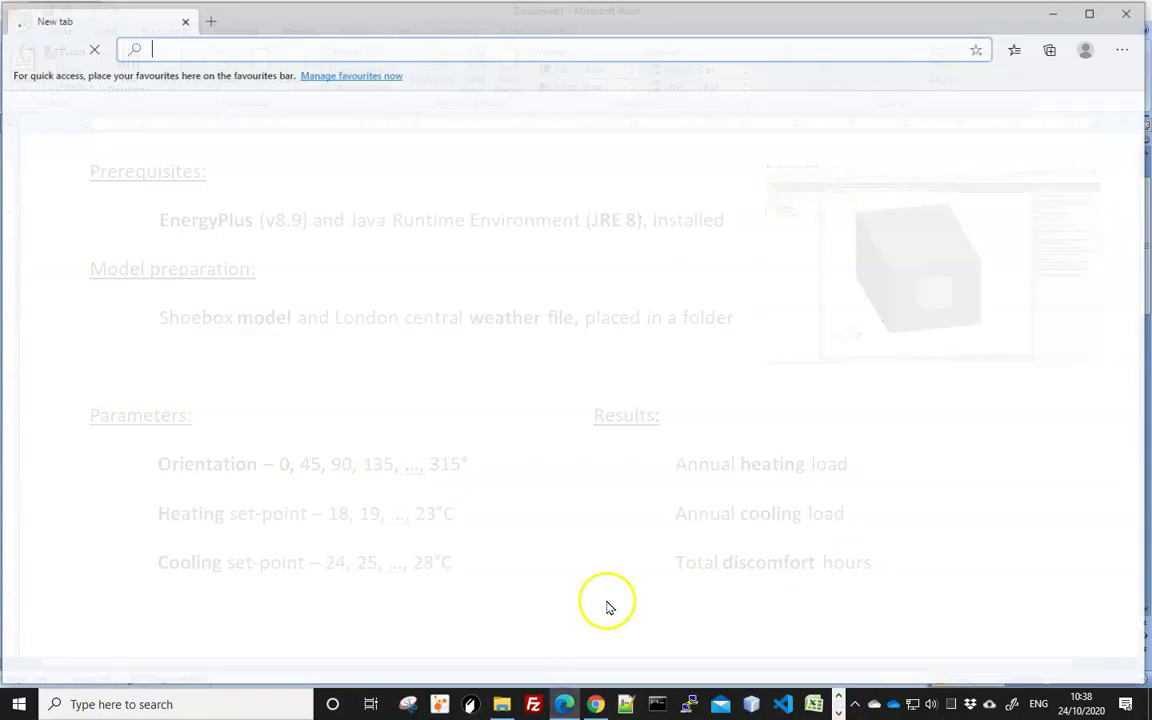
{"action": "left_click", "coordinate": [190, 48]}
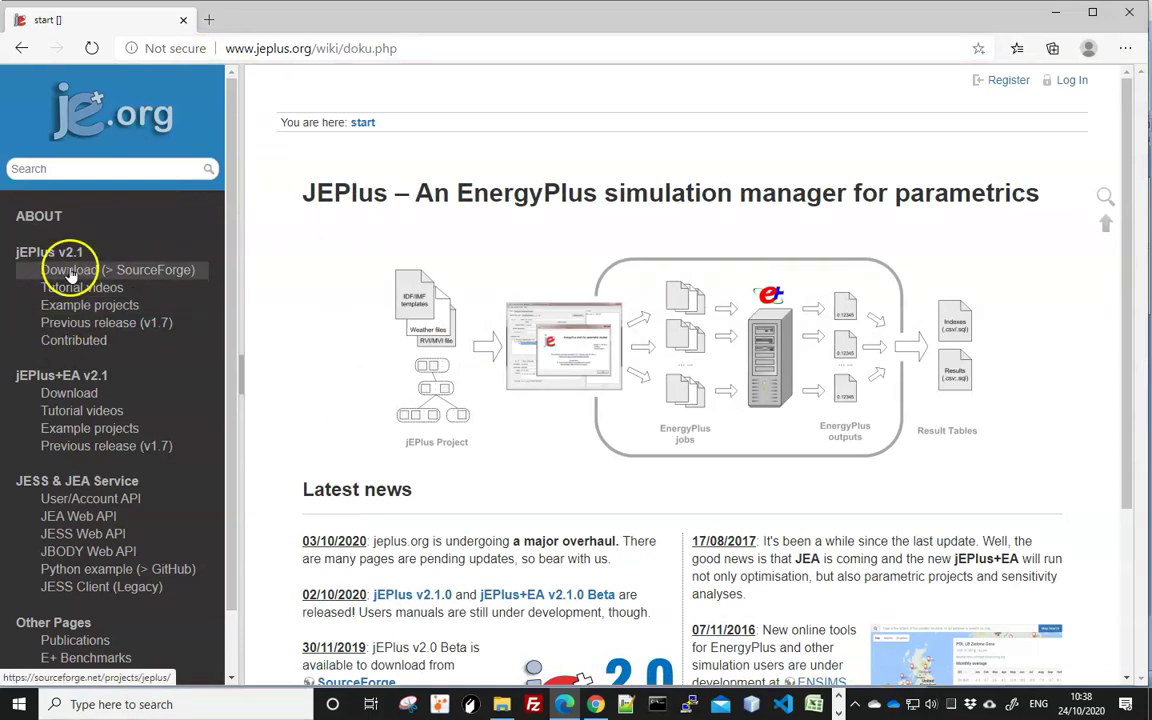
{"action": "left_click", "coordinate": [68, 271]}
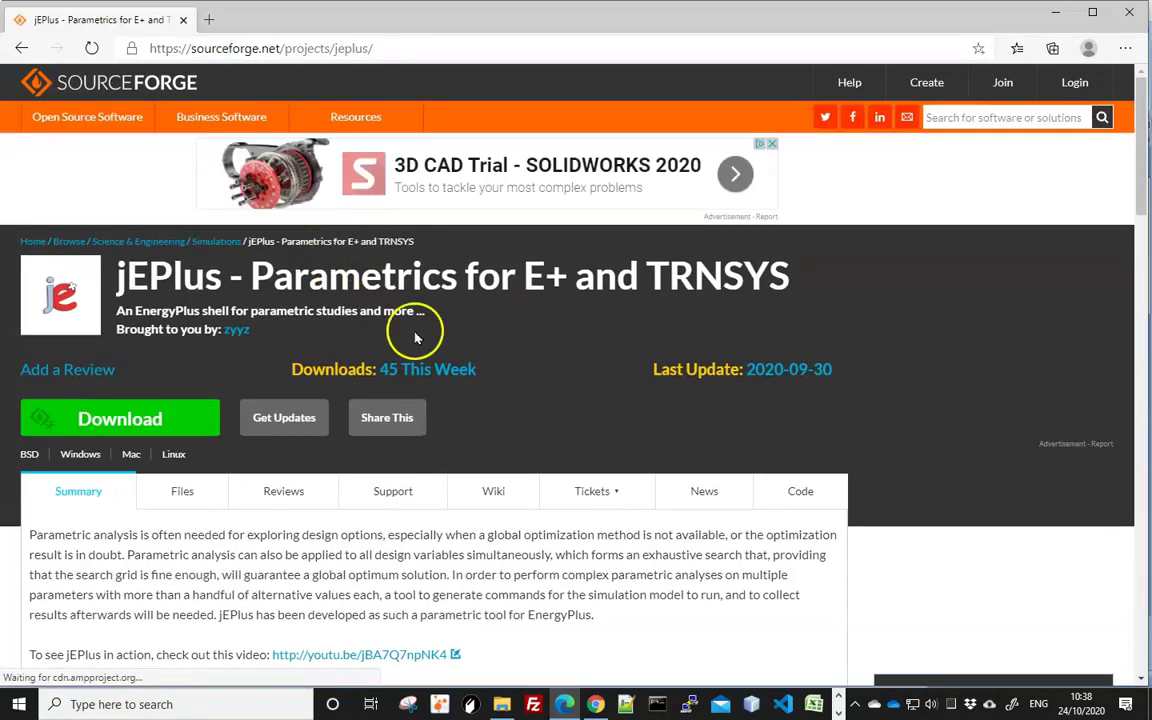
{"action": "left_click", "coordinate": [125, 430]}
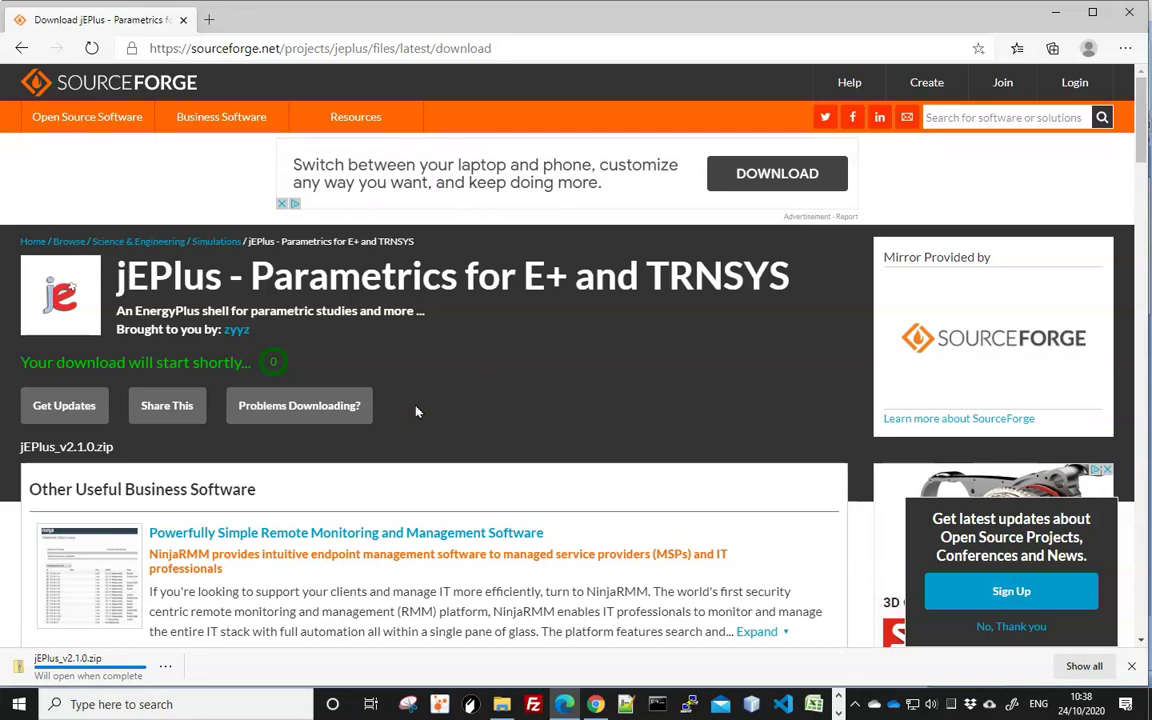
- Copy the jEPlus_v2.1.0 folder from the zip to the Desktop, open it and select jEPlus.jar
{"action": "left_click", "coordinate": [58, 660]}
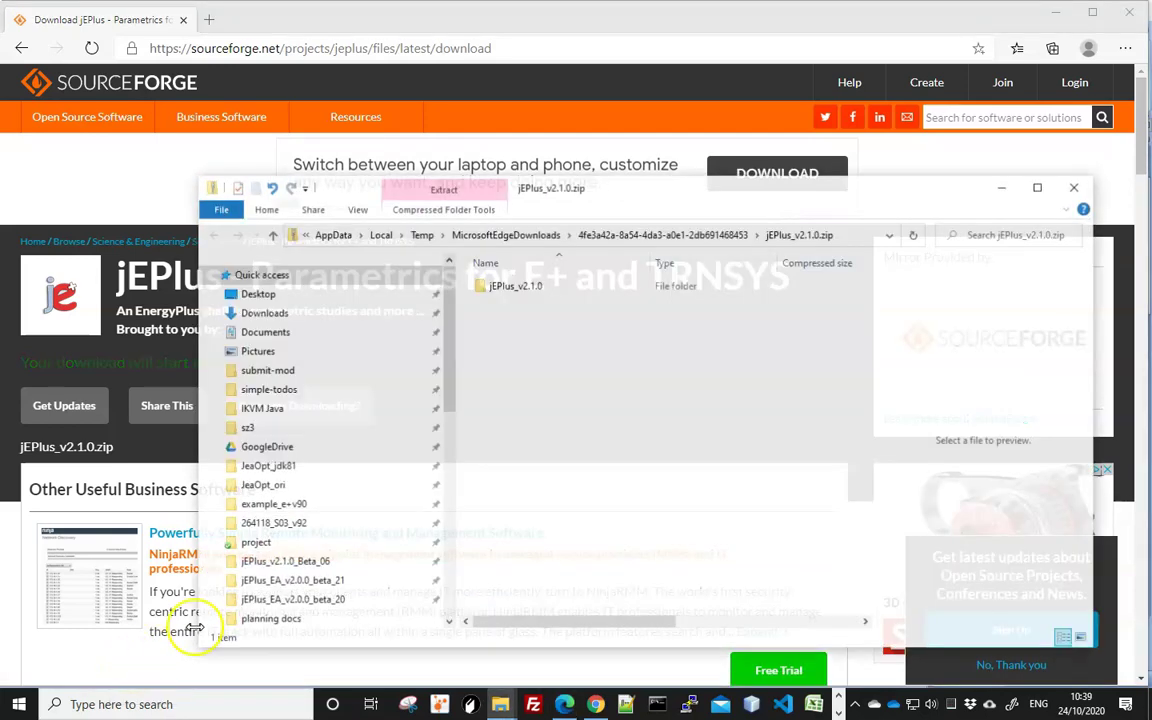
{"action": "right_click", "coordinate": [503, 288]}
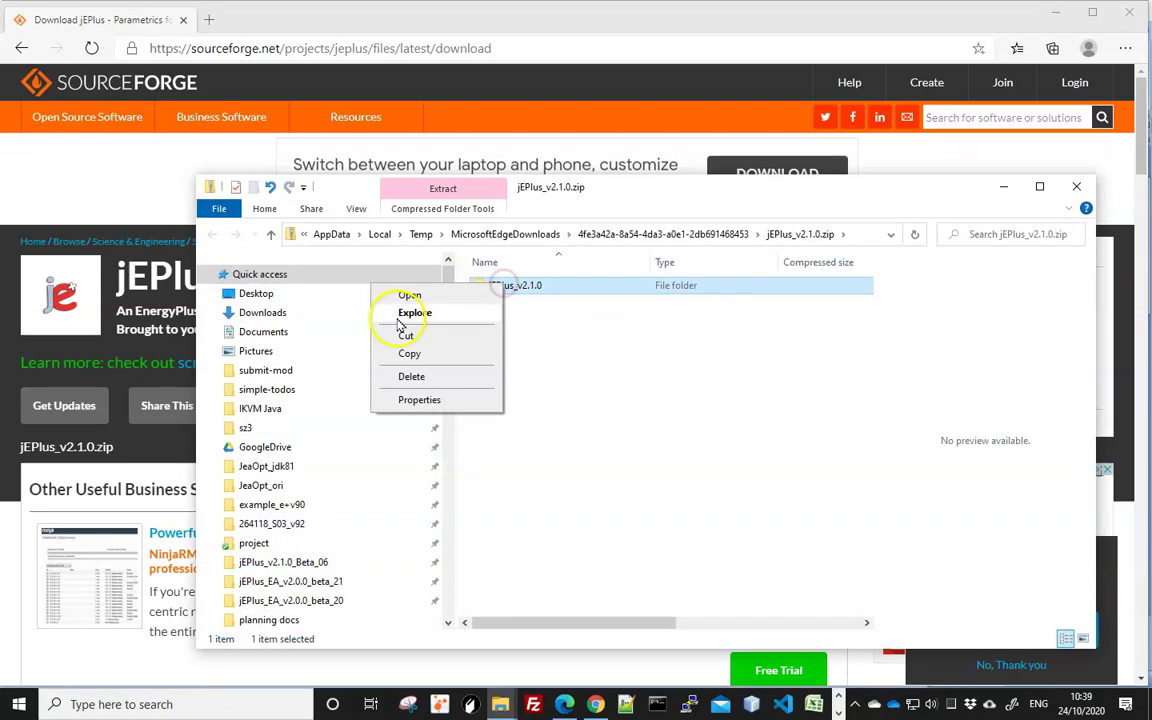
{"action": "left_click", "coordinate": [407, 355]}
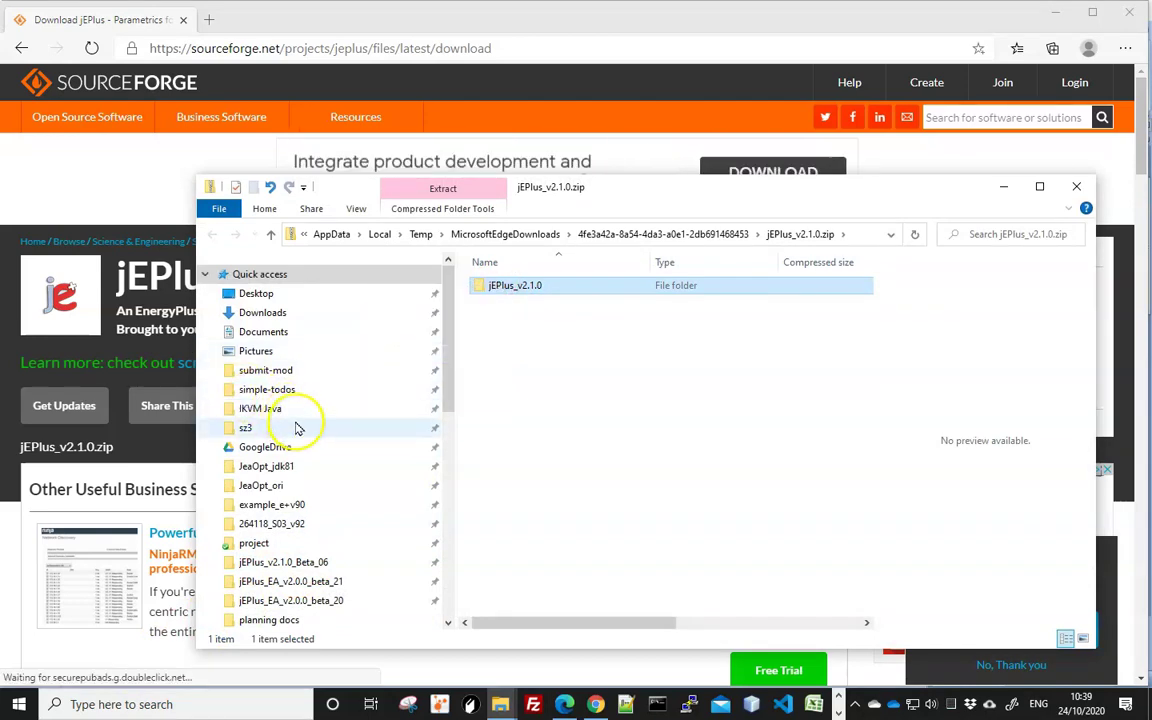
{"action": "left_click", "coordinate": [256, 294]}
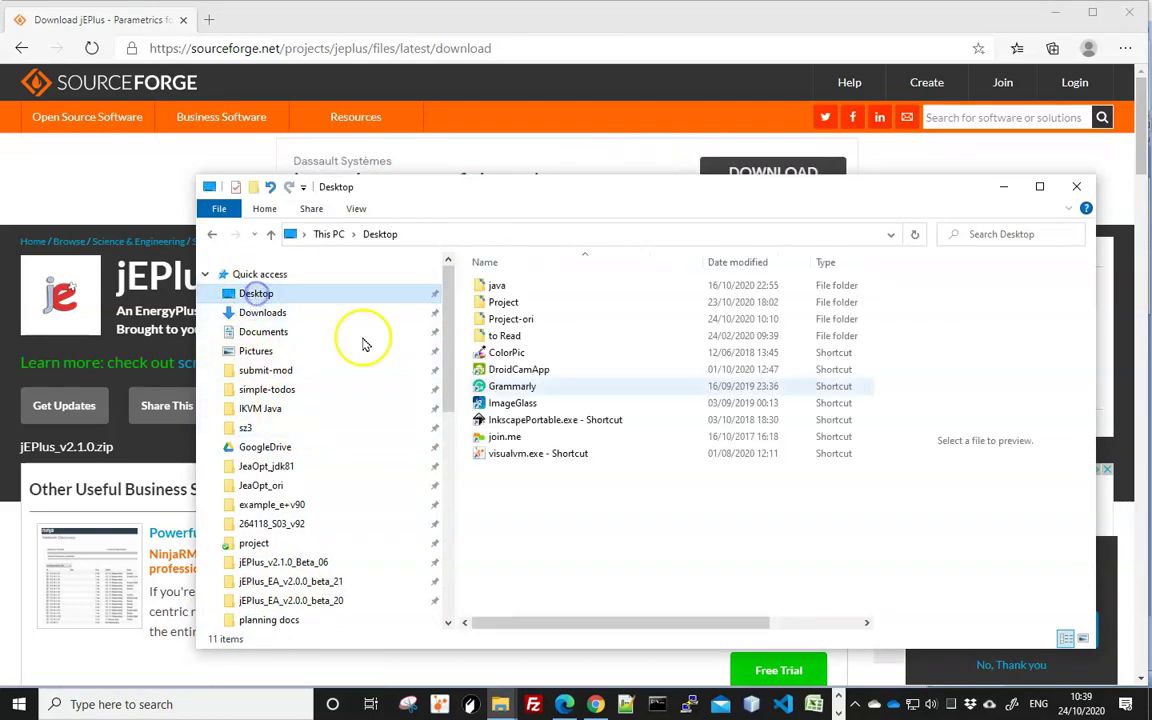
{"action": "right_click", "coordinate": [521, 511]}
{"action": "left_click", "coordinate": [390, 298]}
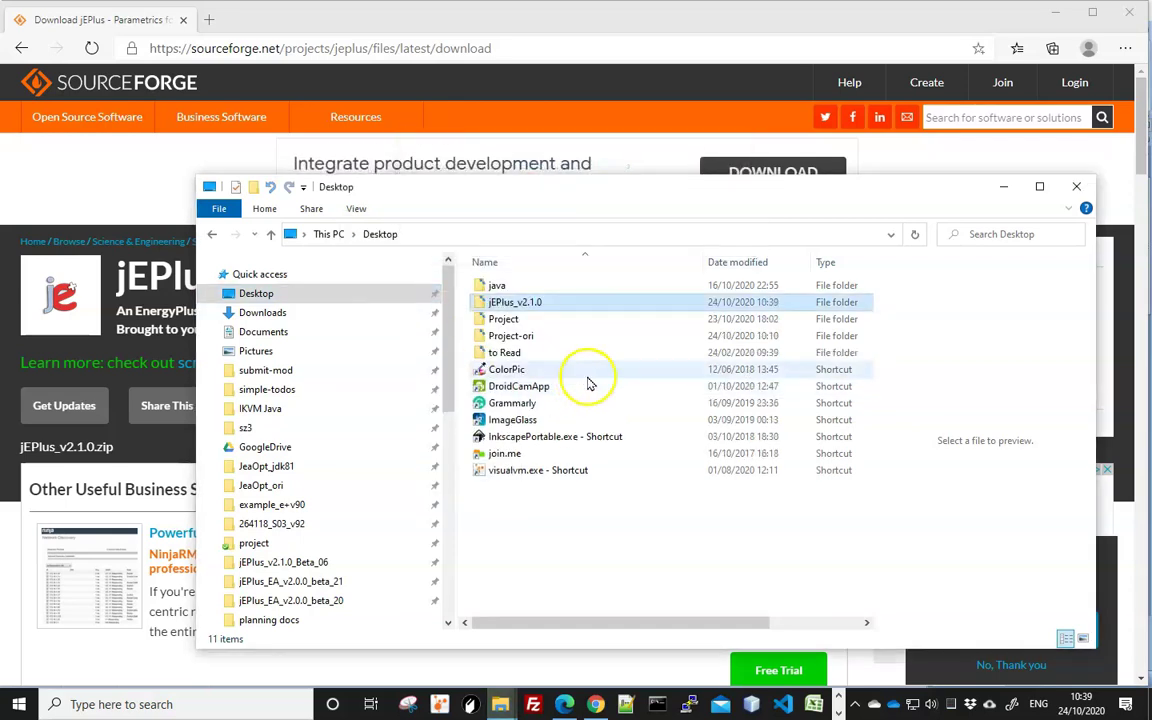
{"action": "double_click", "coordinate": [499, 301]}
{"action": "left_click", "coordinate": [503, 320]}
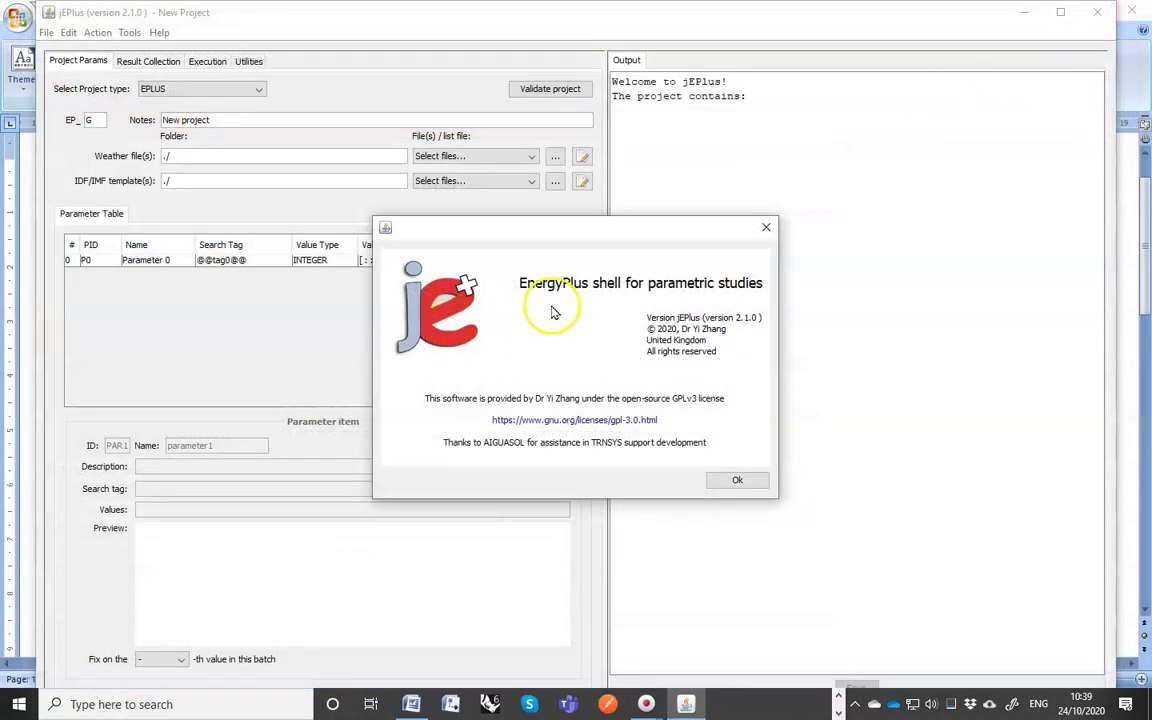
- Set the E+ binary directory to C:\bin\EnergyPlusV8-9-0\ and save the configuration
{"action": "left_click", "coordinate": [739, 479]}
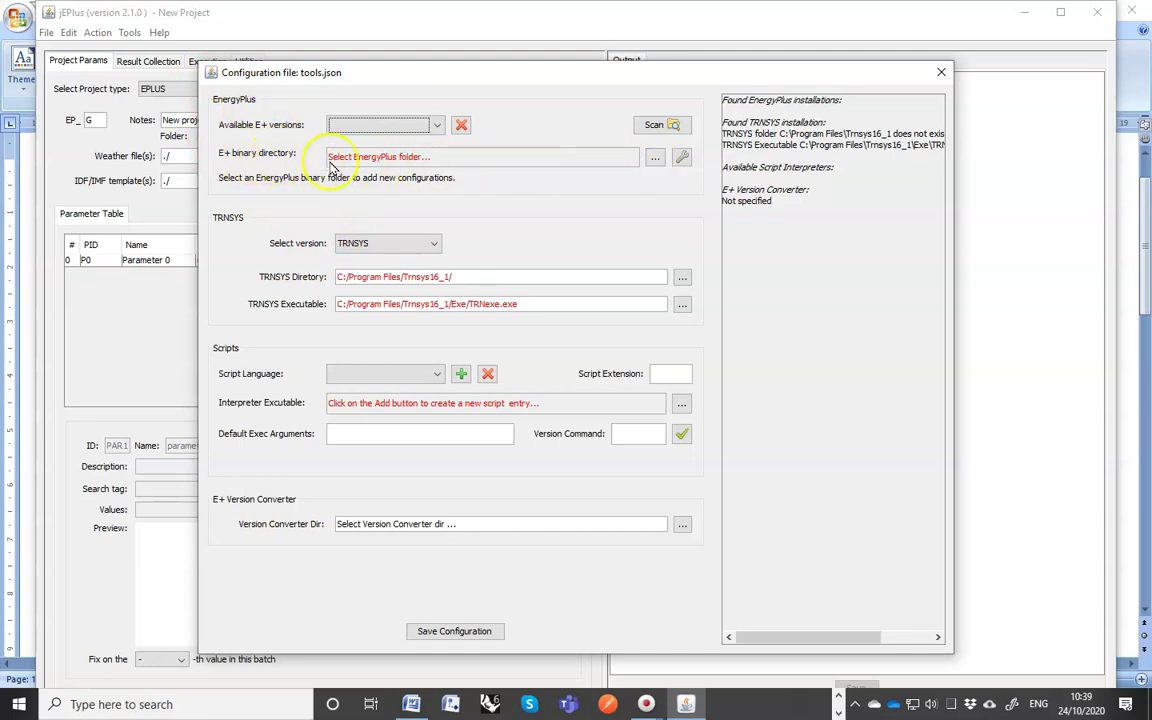
{"action": "left_click", "coordinate": [655, 157]}
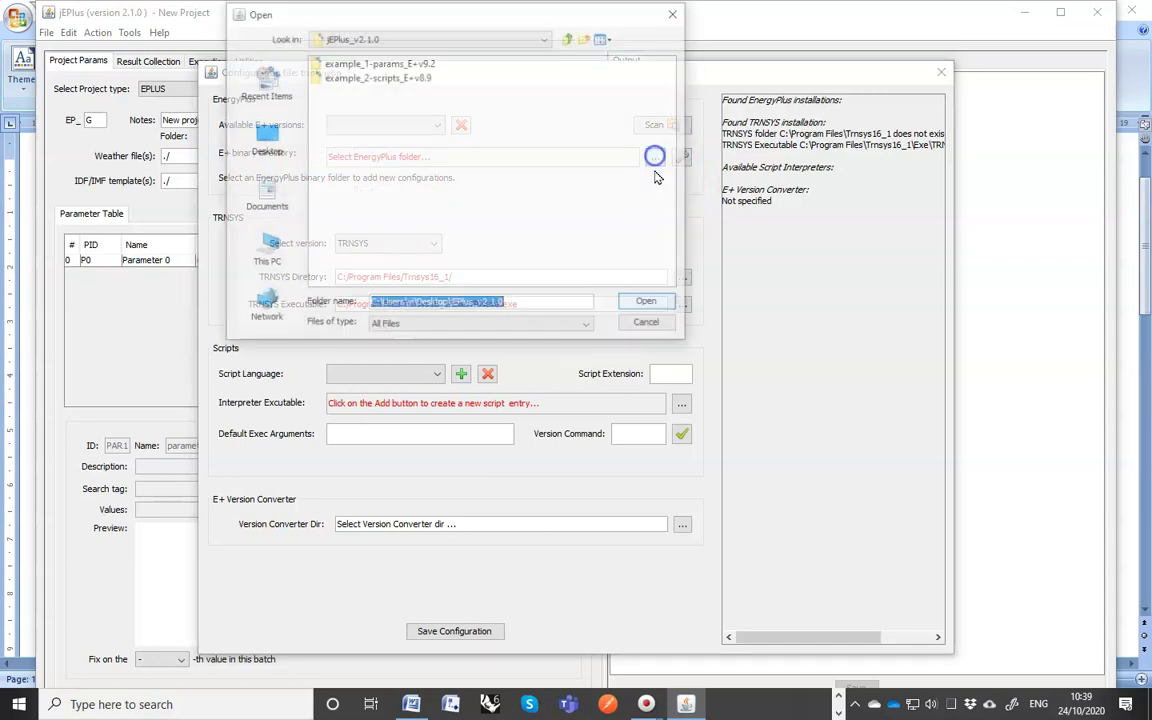
{"action": "left_click", "coordinate": [546, 37]}
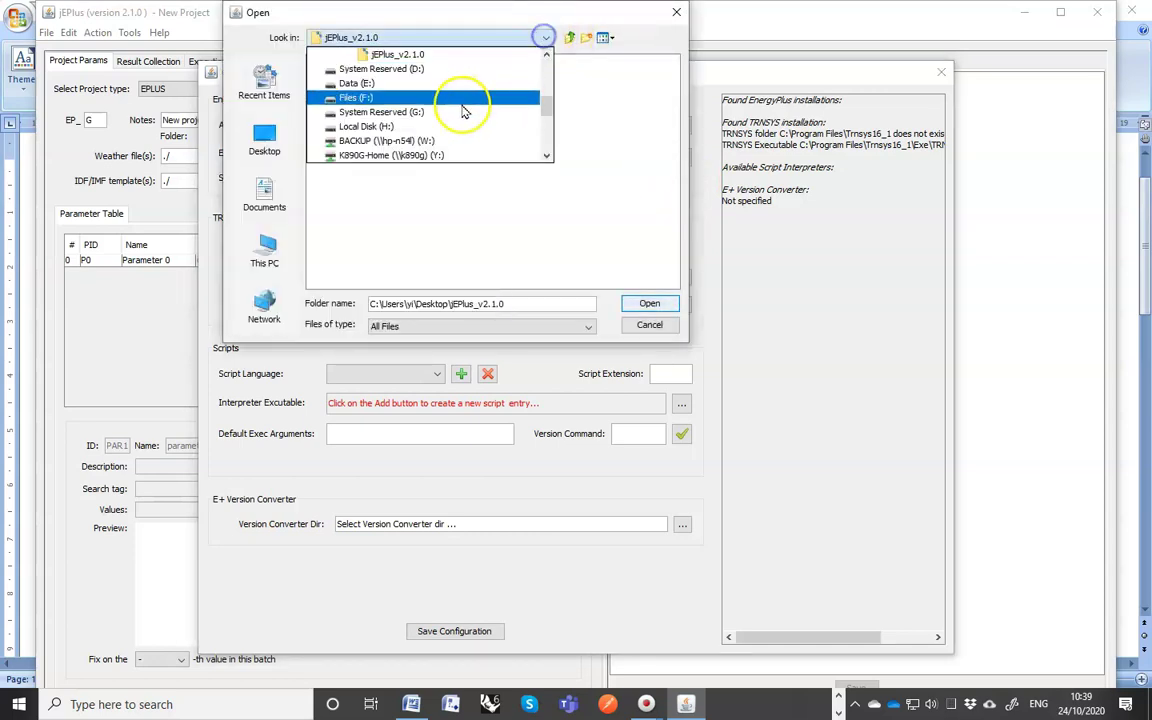
{"action": "scroll", "coordinate": [380, 115], "scroll_direction": "up", "scroll_amount": 3}
{"action": "left_click", "coordinate": [360, 126]}
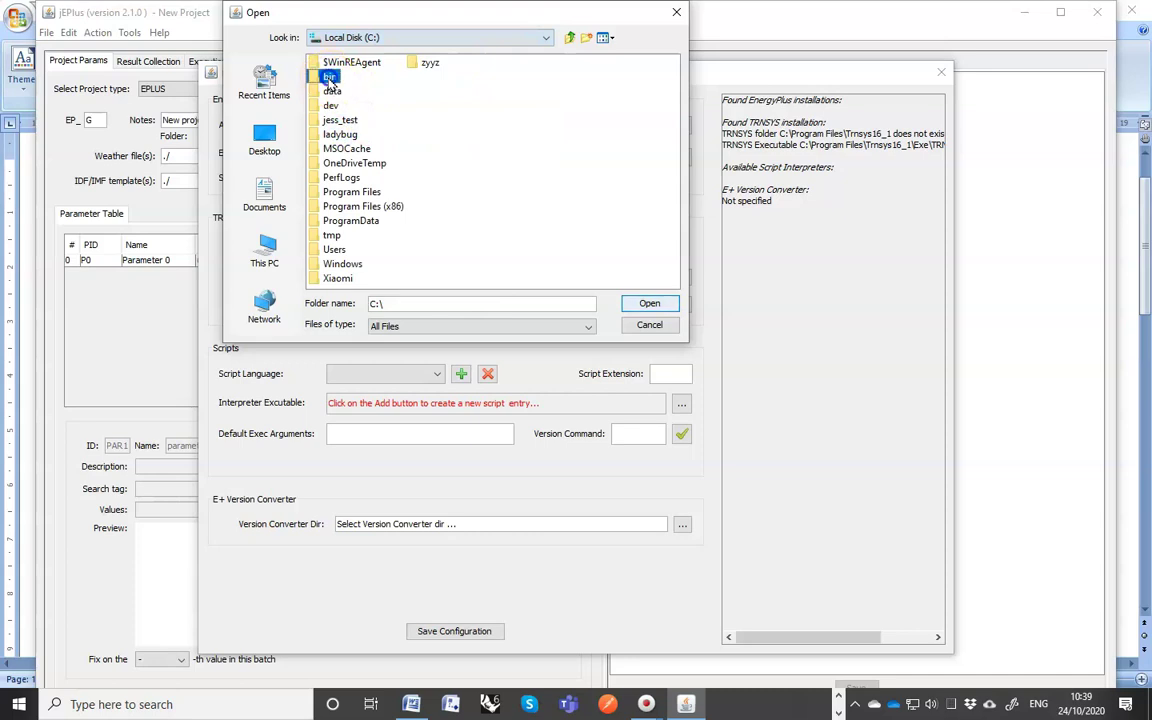
{"action": "double_click", "coordinate": [333, 78]}
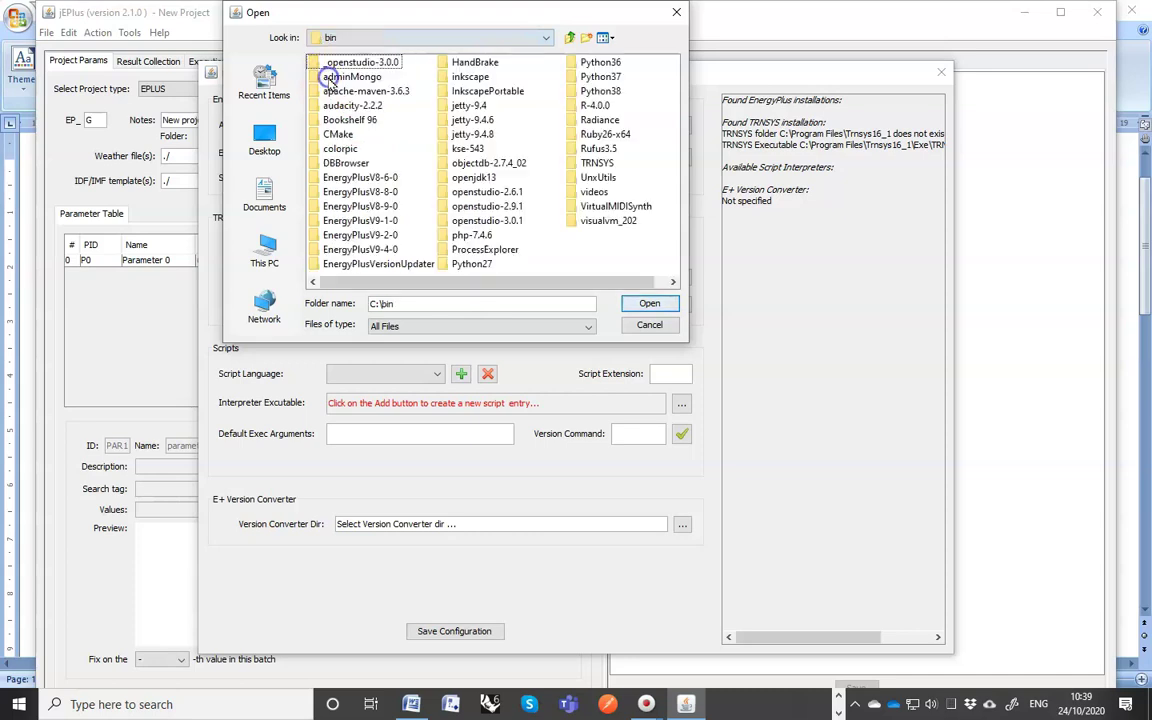
{"action": "left_click", "coordinate": [355, 206]}
{"action": "left_click", "coordinate": [648, 305]}
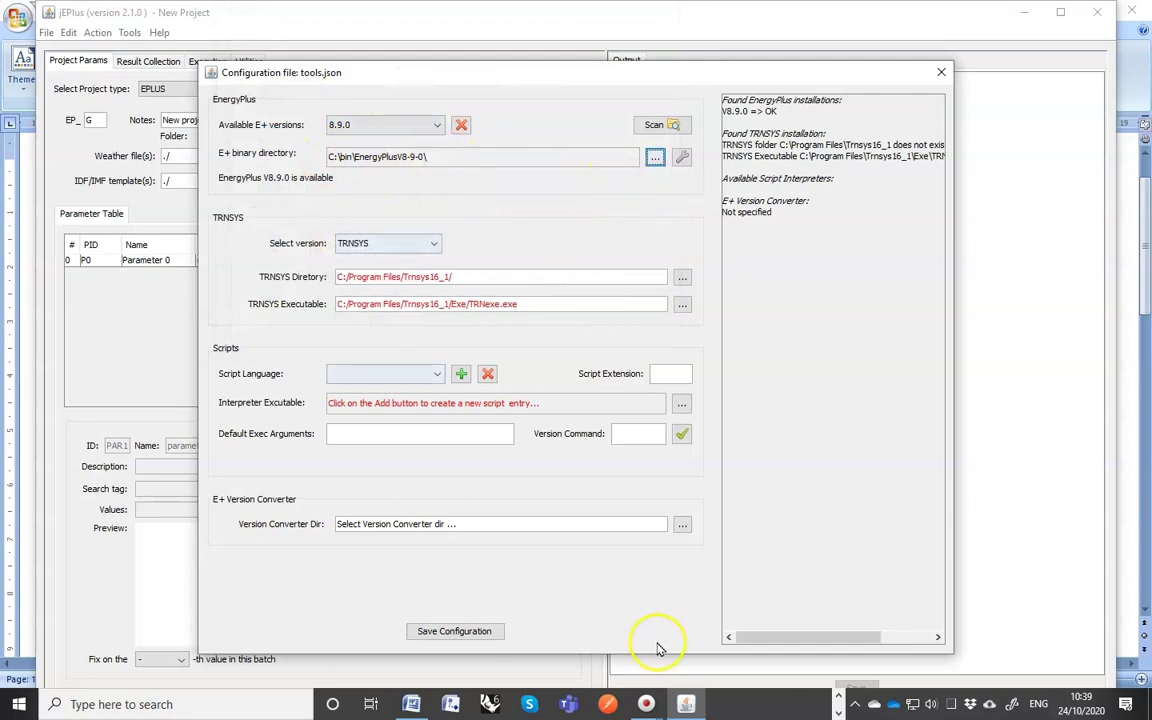
{"action": "left_click", "coordinate": [455, 631]}
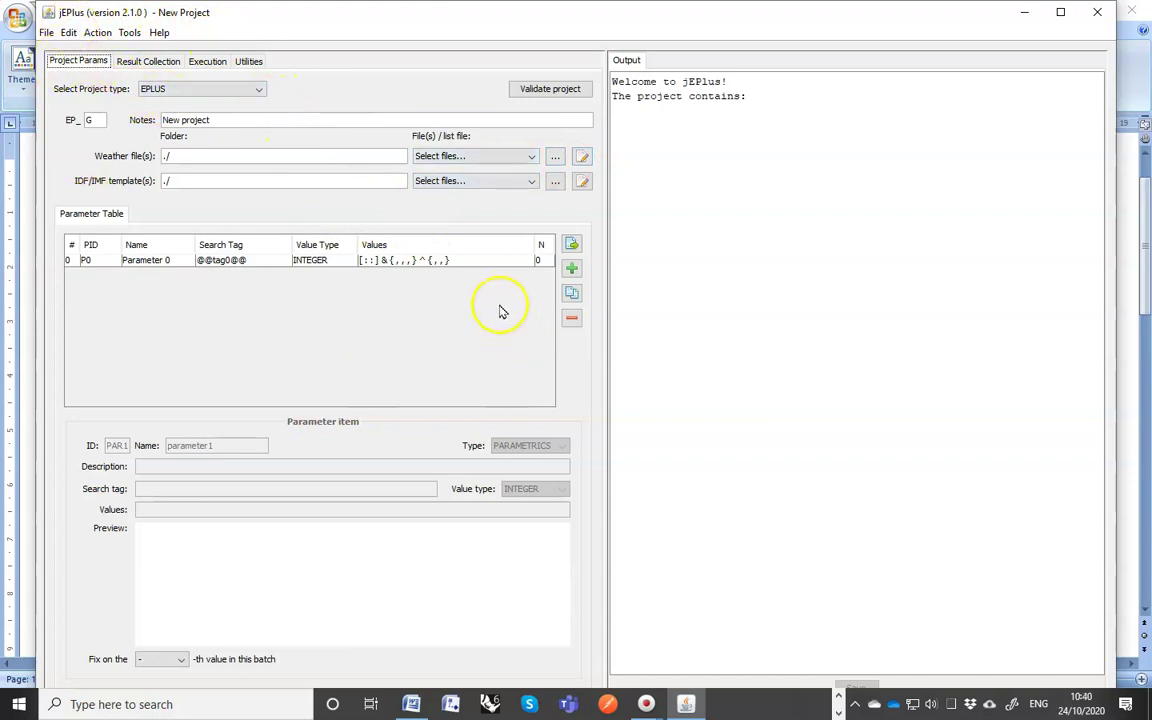
- Choose the London weather file from the Desktop Project folder as the project's EPW
{"action": "left_click", "coordinate": [555, 160]}
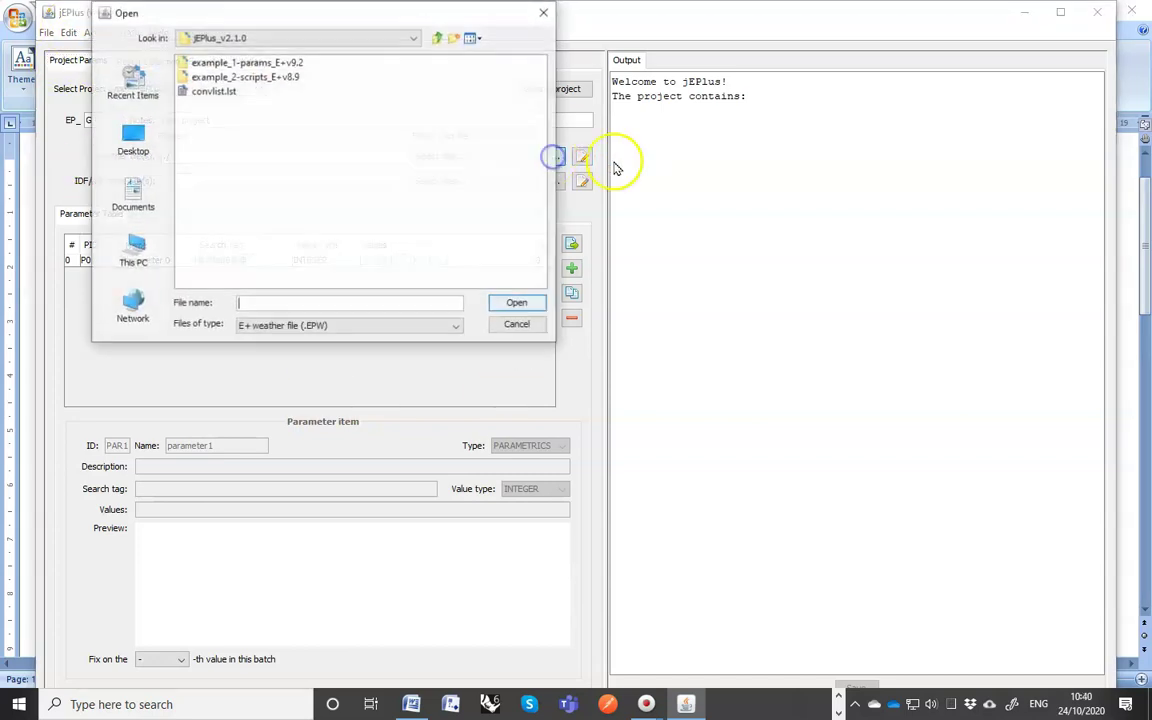
{"action": "left_click", "coordinate": [438, 39]}
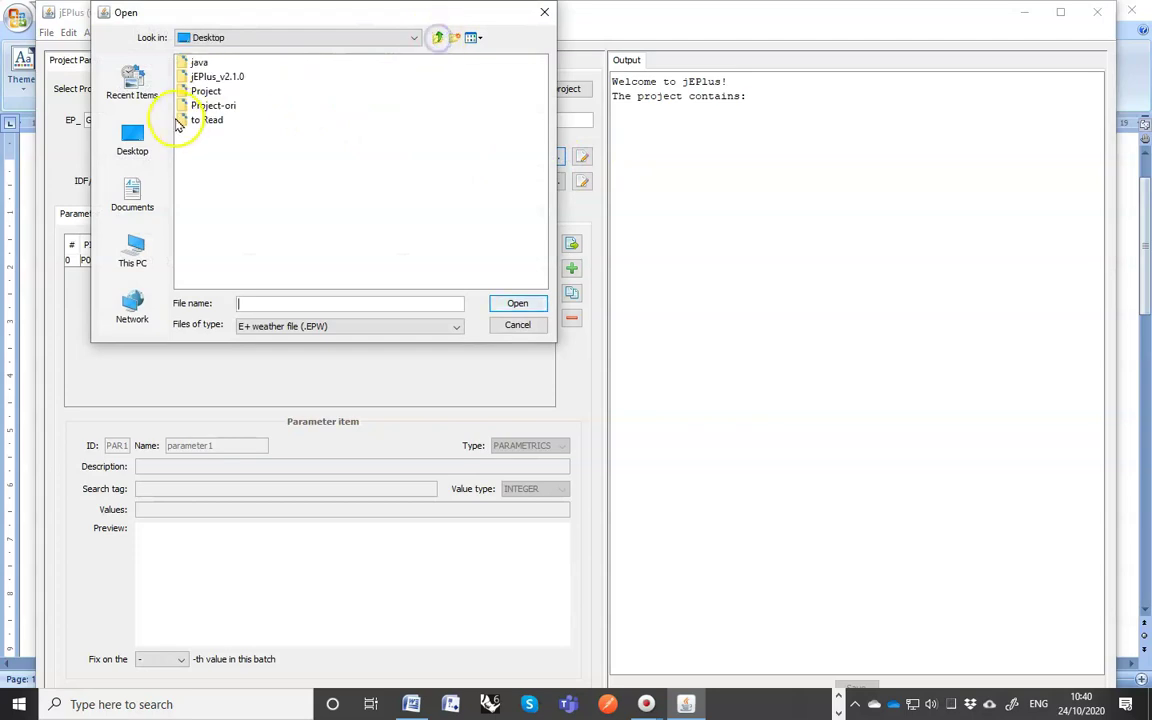
{"action": "double_click", "coordinate": [209, 91]}
{"action": "left_click", "coordinate": [245, 63]}
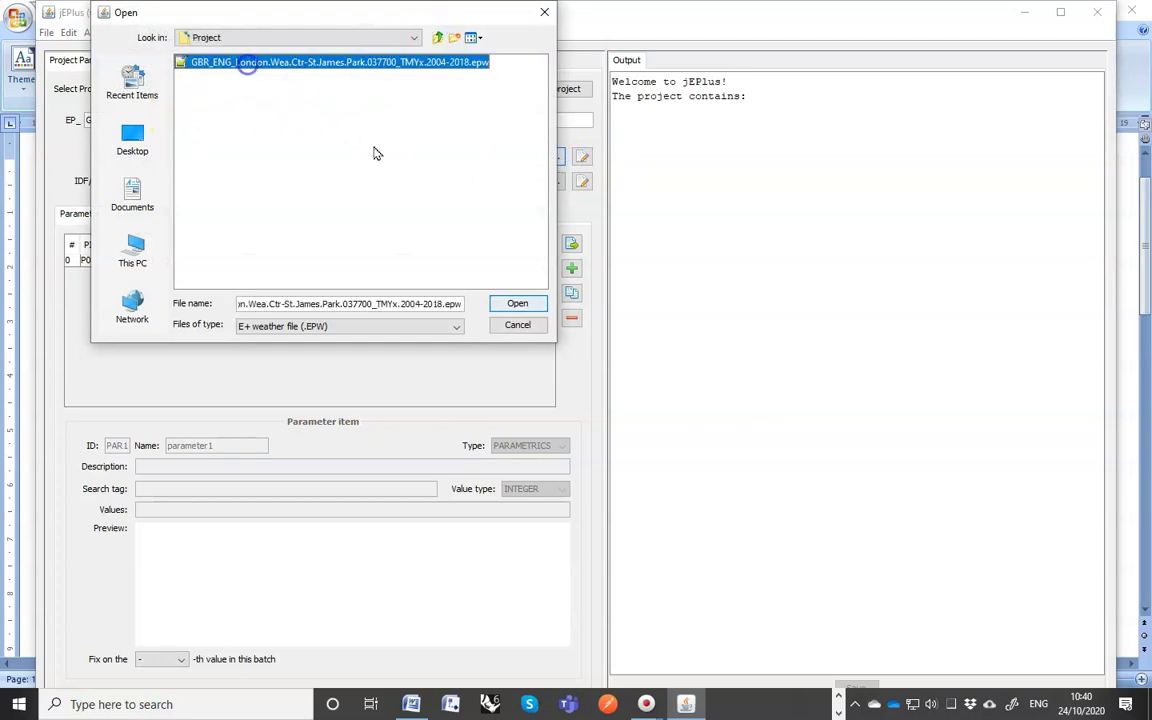
{"action": "left_click", "coordinate": [515, 303]}
- Choose shoebox-base.idf from the Desktop Project folder as the IDF template
{"action": "left_click", "coordinate": [555, 182]}
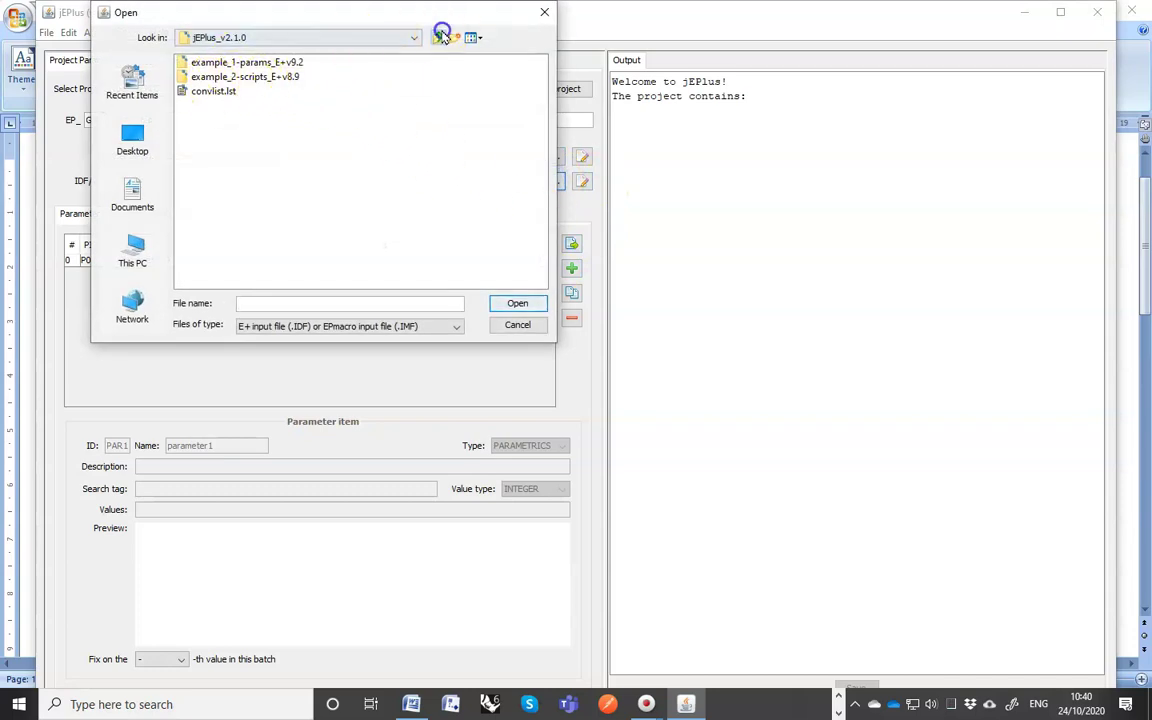
{"action": "left_click", "coordinate": [438, 37]}
{"action": "double_click", "coordinate": [206, 93]}
{"action": "left_click", "coordinate": [224, 62]}
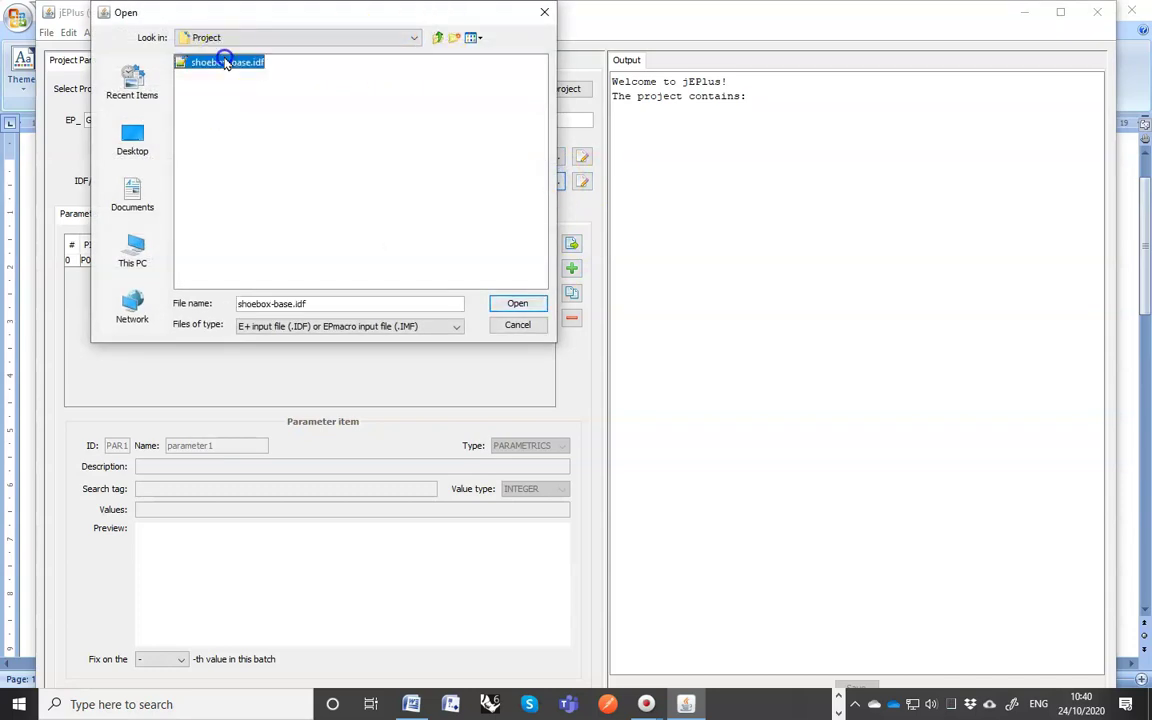
{"action": "left_click", "coordinate": [512, 303]}
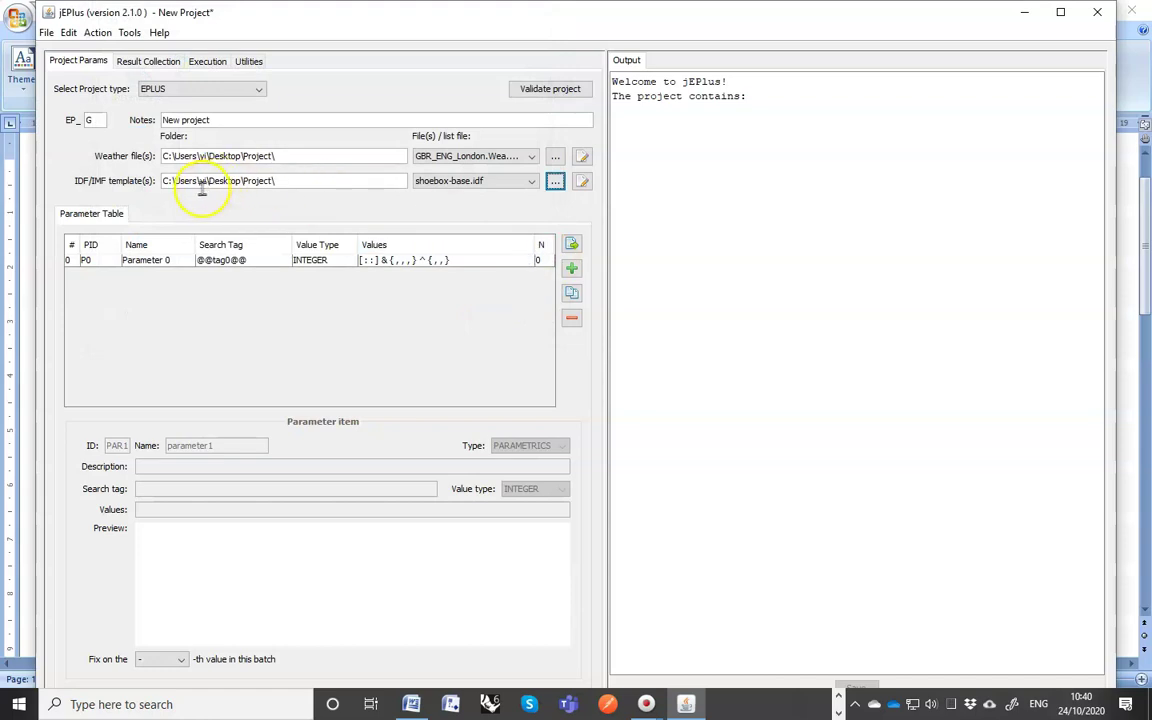
{"action": "left_click", "coordinate": [583, 181]}
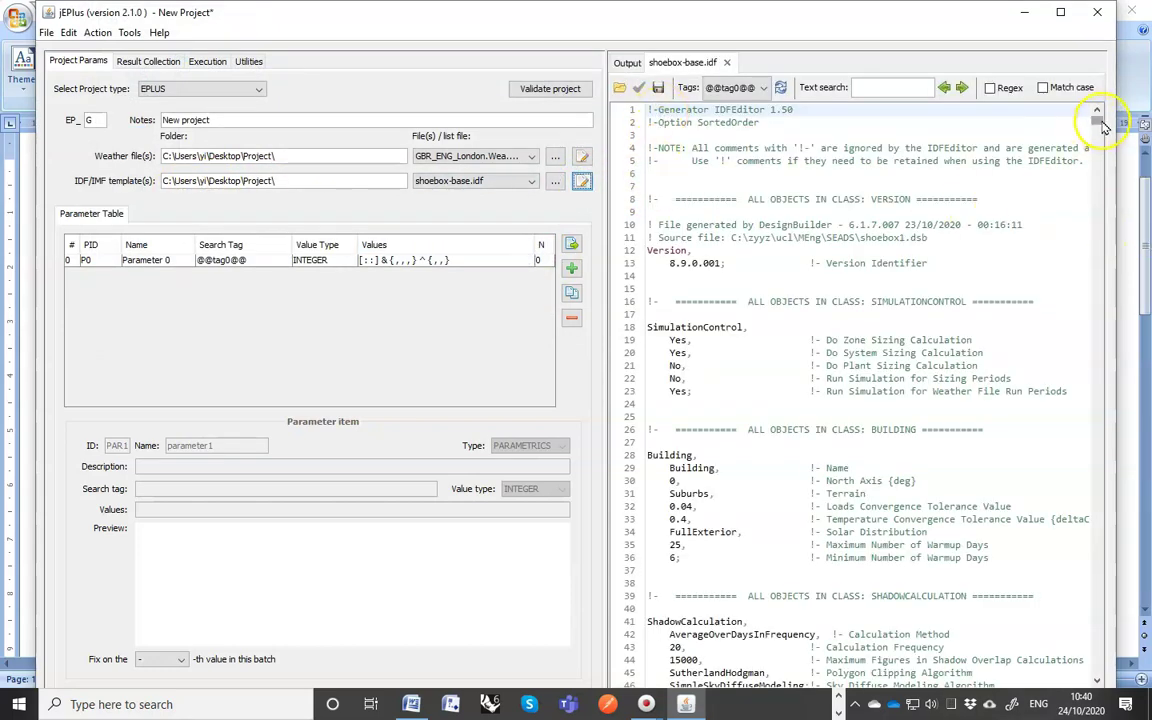
{"action": "scroll", "coordinate": [755, 440], "scroll_direction": "down", "scroll_amount": 4}
{"action": "scroll", "coordinate": [761, 406], "scroll_direction": "up", "scroll_amount": 4}
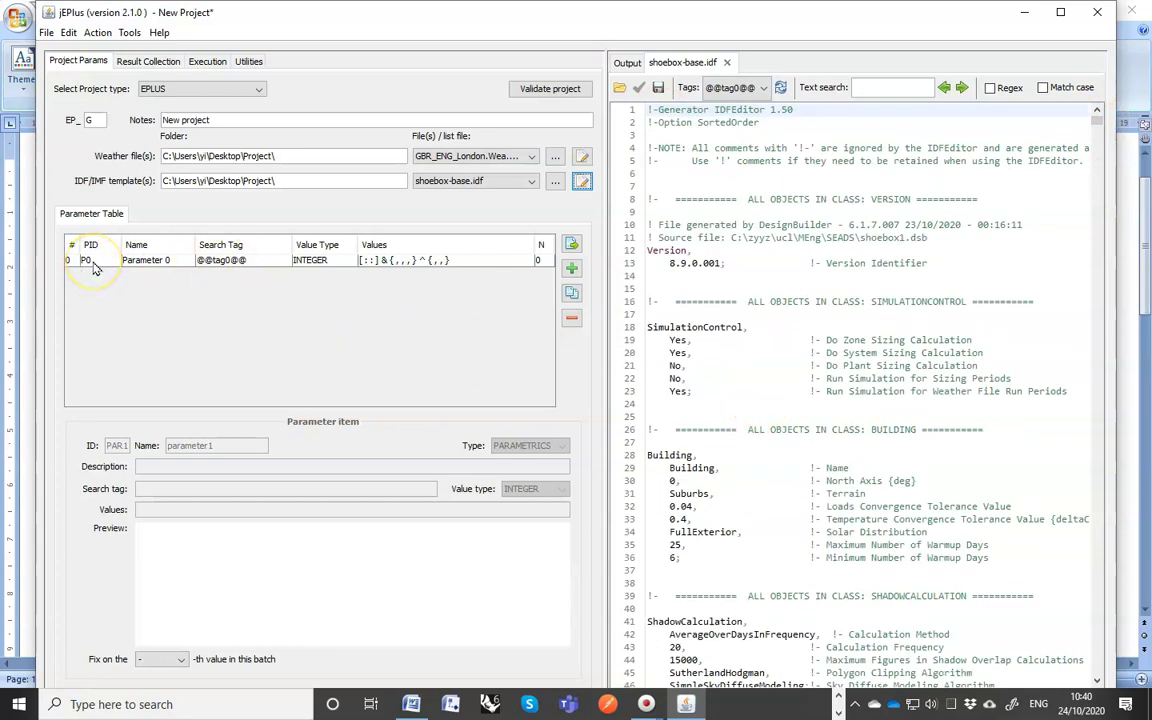
{"action": "left_click", "coordinate": [406, 261]}
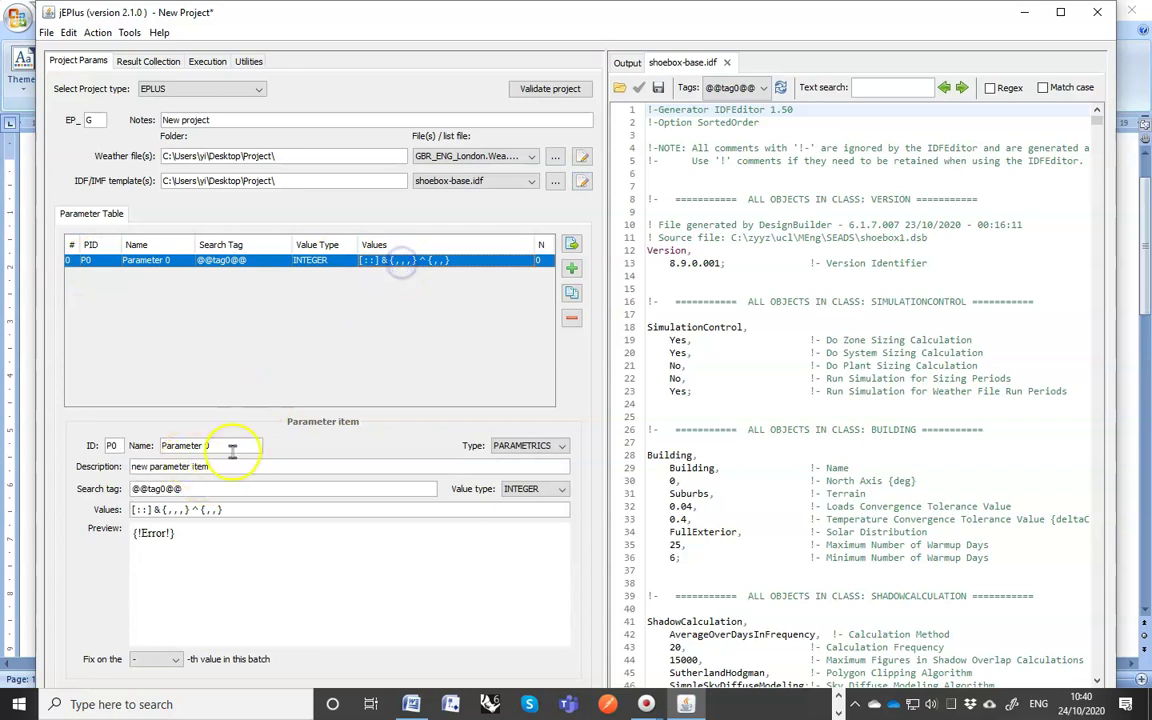
{"action": "left_click_drag", "start_coordinate": [231, 445], "coordinate": [118, 448]}
{"action": "type", "text": "Orientation"}
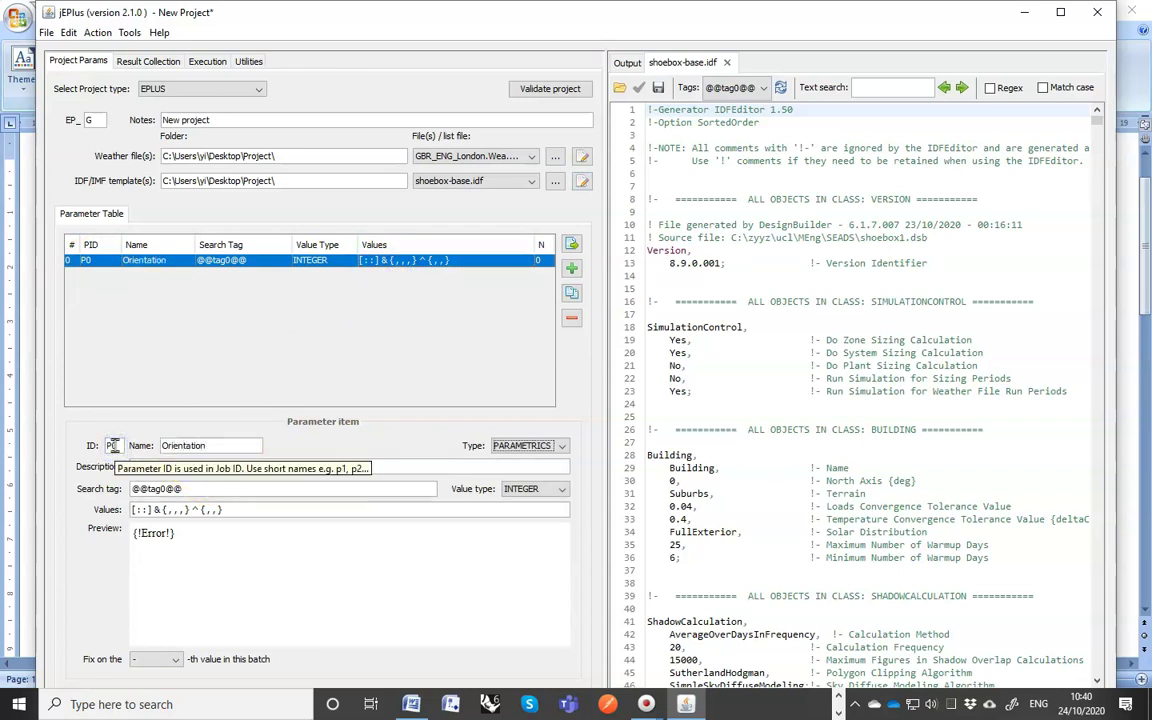
{"action": "left_click", "coordinate": [260, 470]}
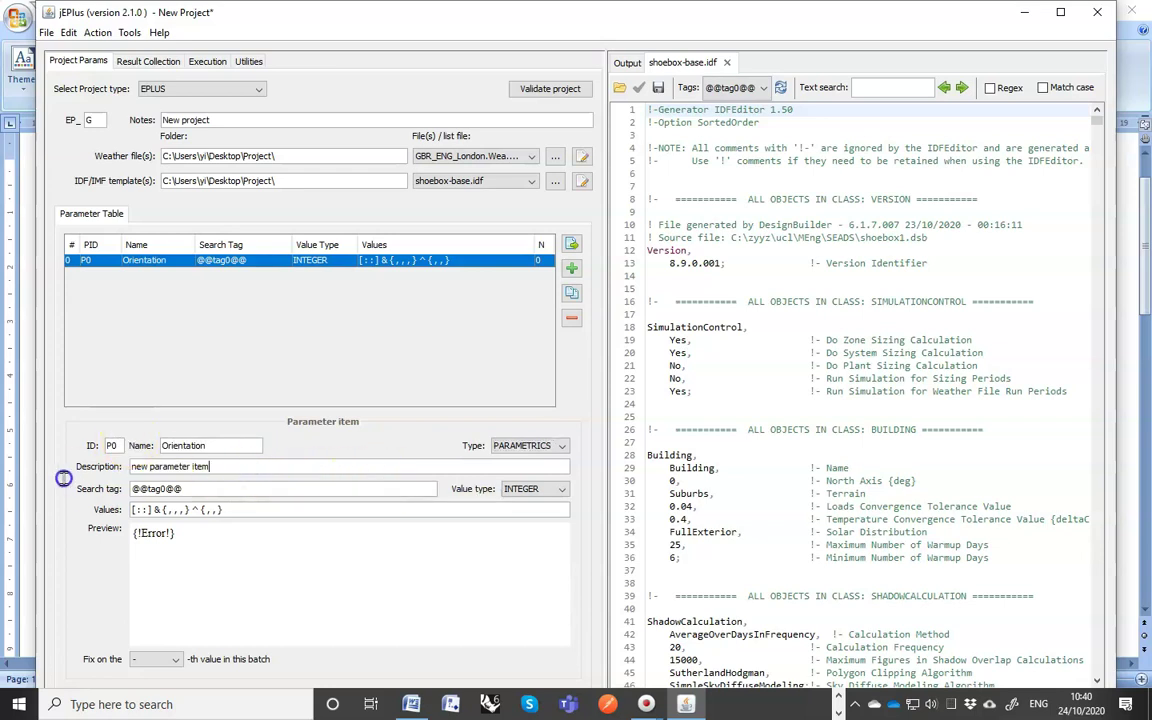
{"action": "left_click_drag", "start_coordinate": [118, 472], "coordinate": [123, 466]}
{"action": "type", "text": "or"}
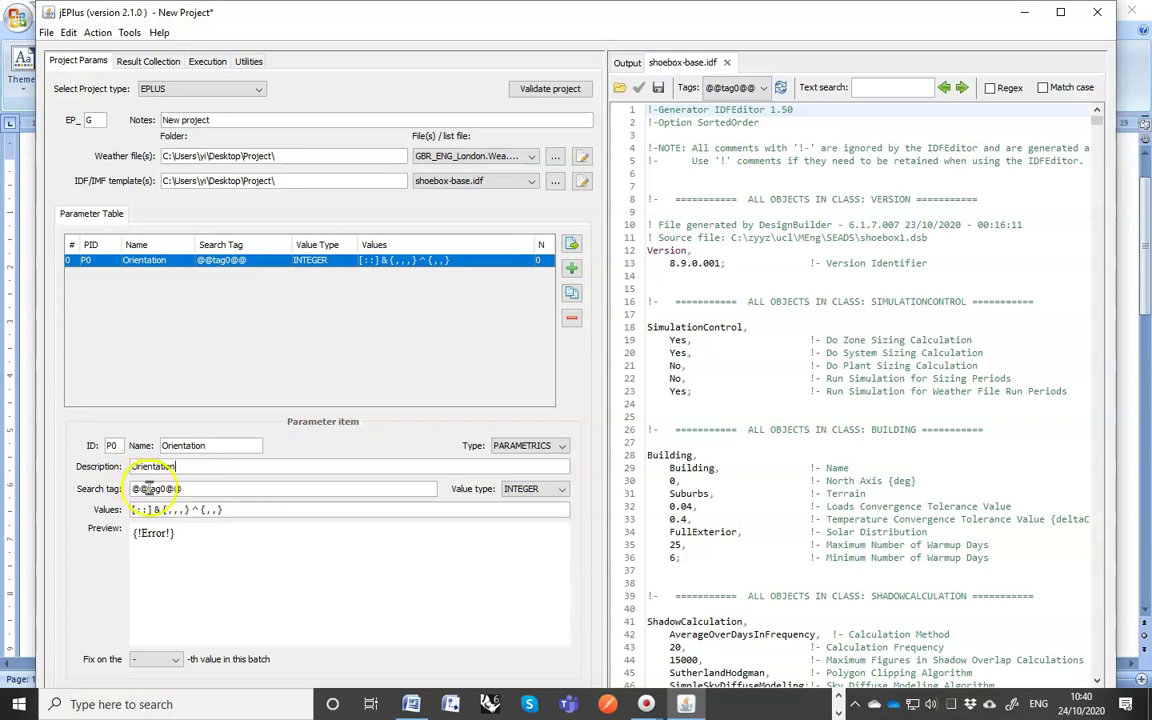
{"action": "type", "text": "north"}
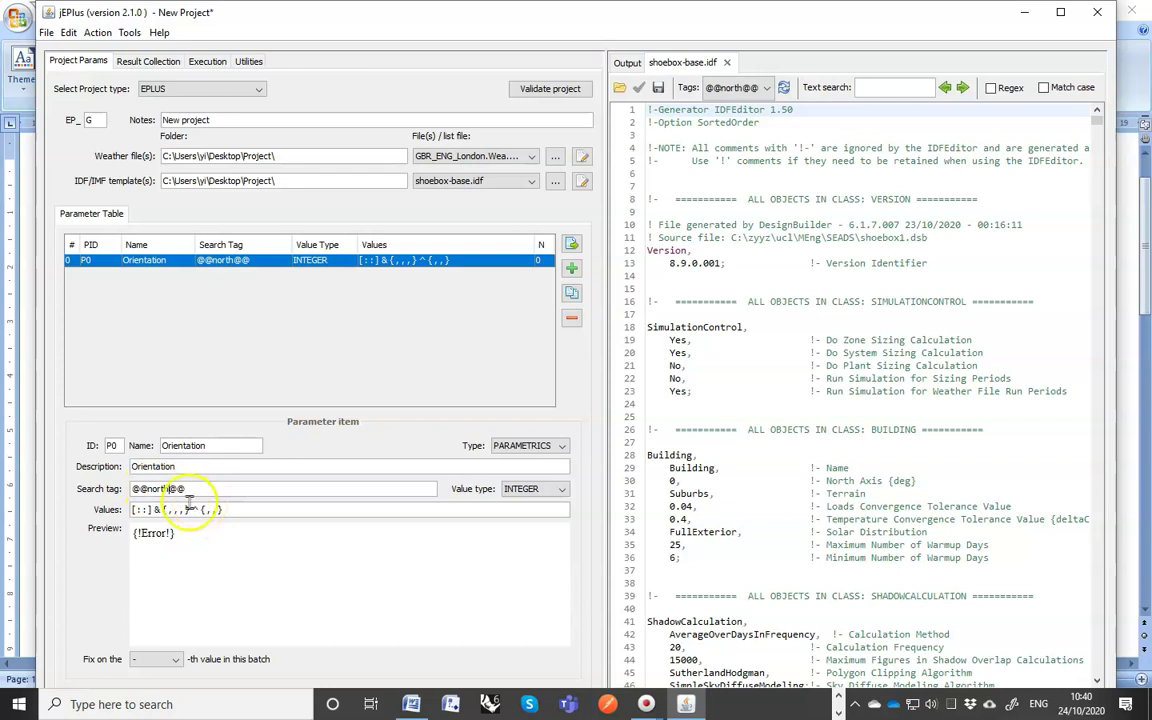
{"action": "left_click_drag", "start_coordinate": [225, 511], "coordinate": [94, 509]}
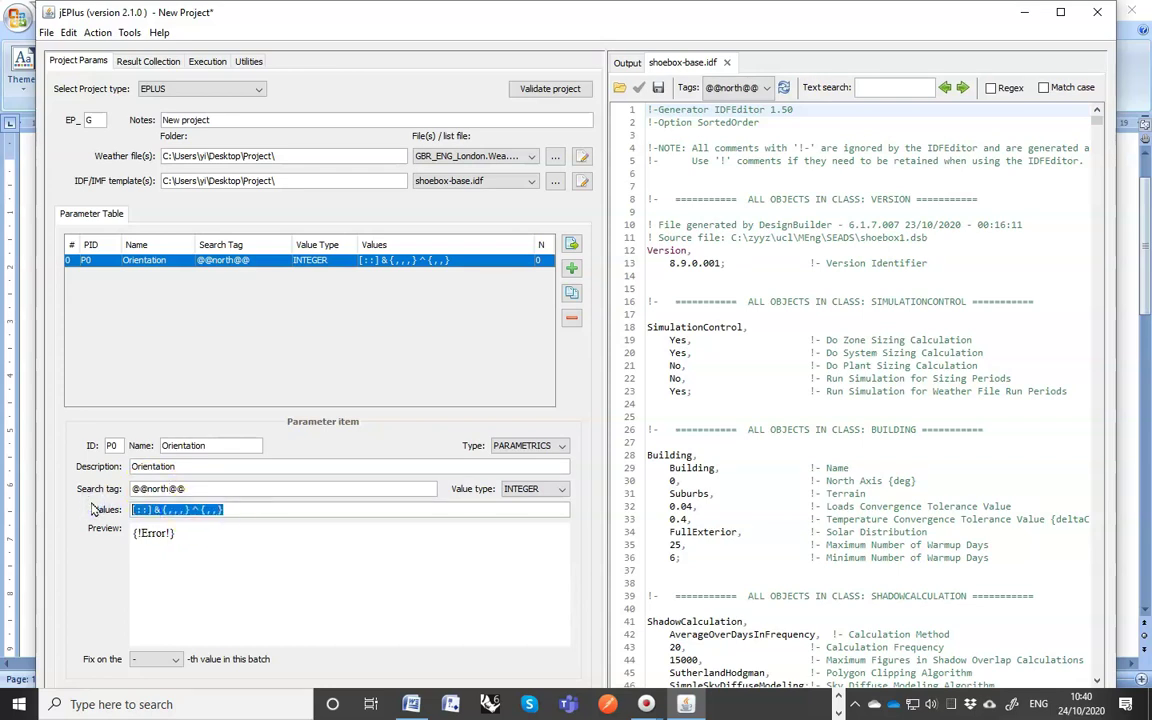
{"action": "type", "text": "[0:45:35"}
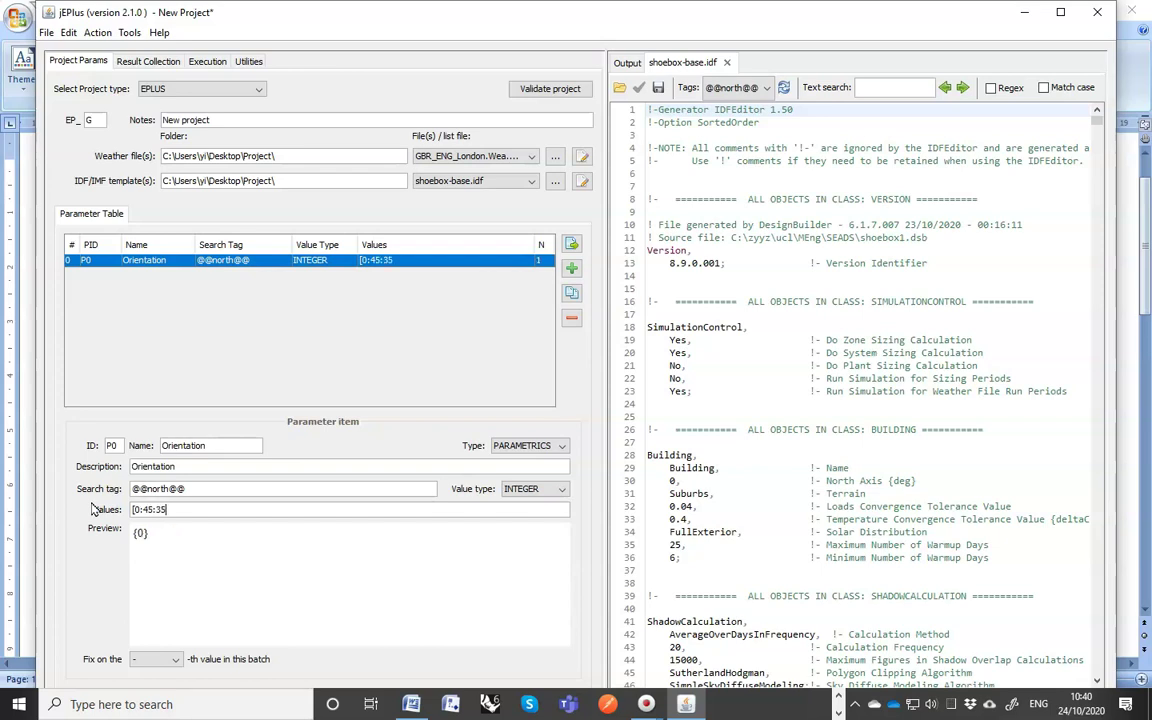
{"action": "type", "text": "]"}
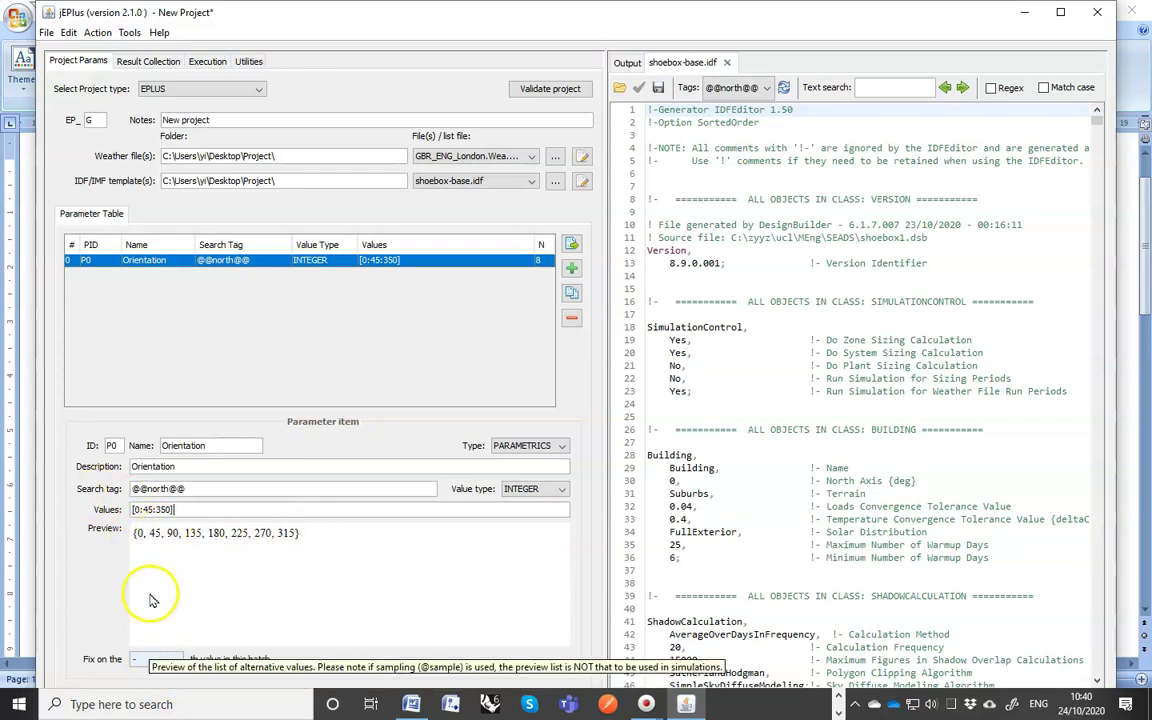
{"action": "left_click_drag", "start_coordinate": [183, 488], "coordinate": [130, 488]}
{"action": "key", "text": "ctrl+c"}
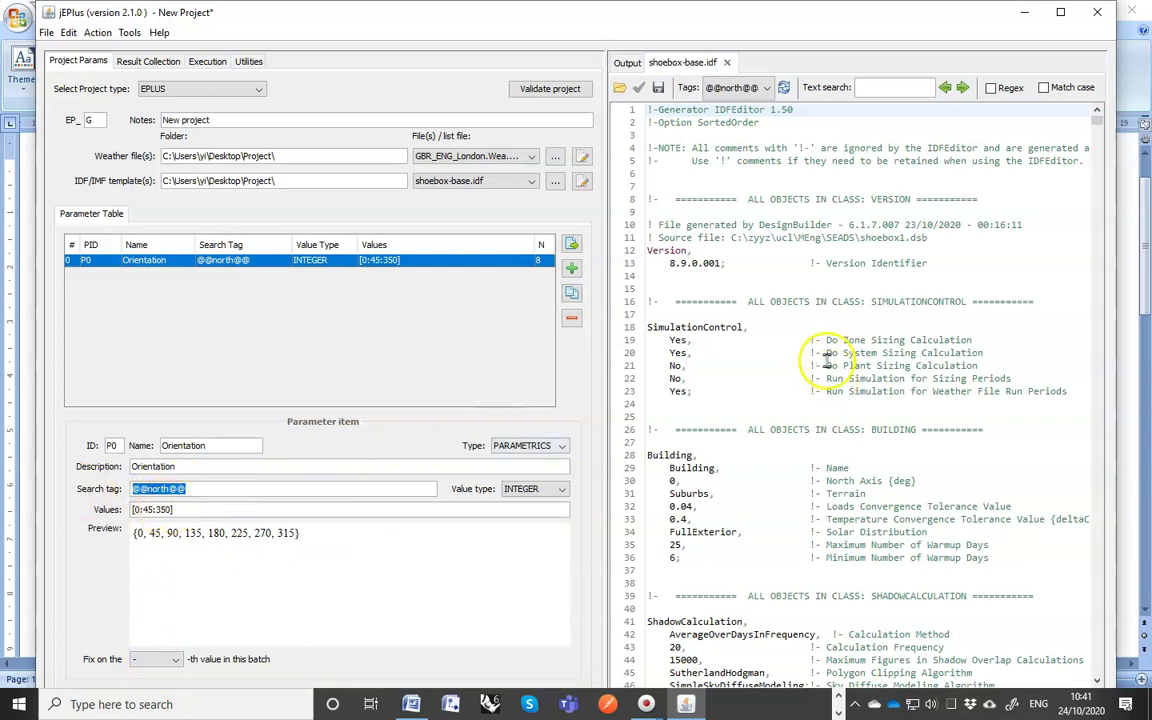
{"action": "left_click", "coordinate": [725, 353]}
{"action": "left_click", "coordinate": [670, 481]}
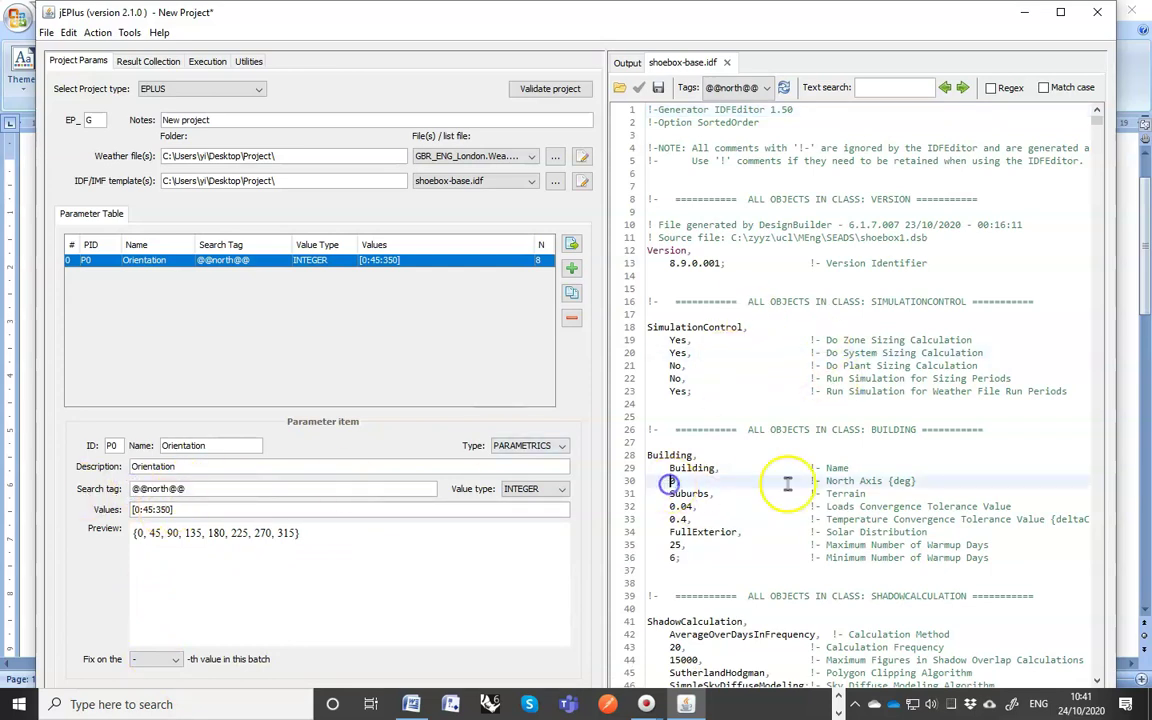
{"action": "double_click", "coordinate": [672, 480]}
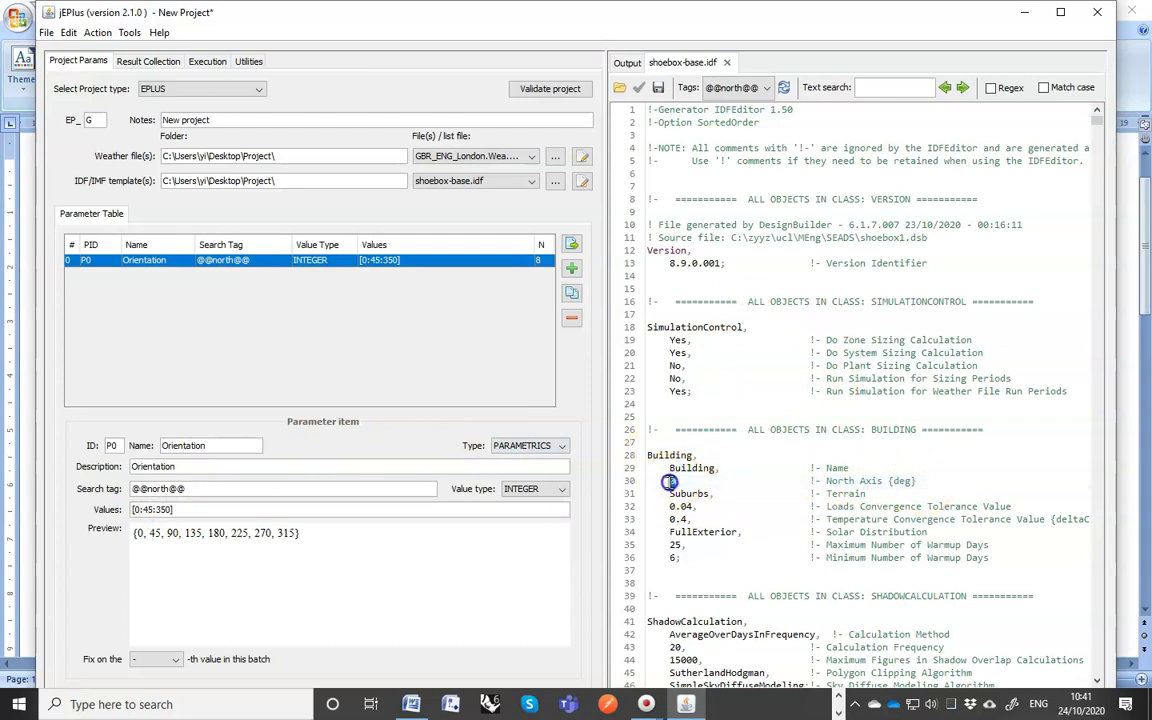
{"action": "key", "text": "ctrl+v"}
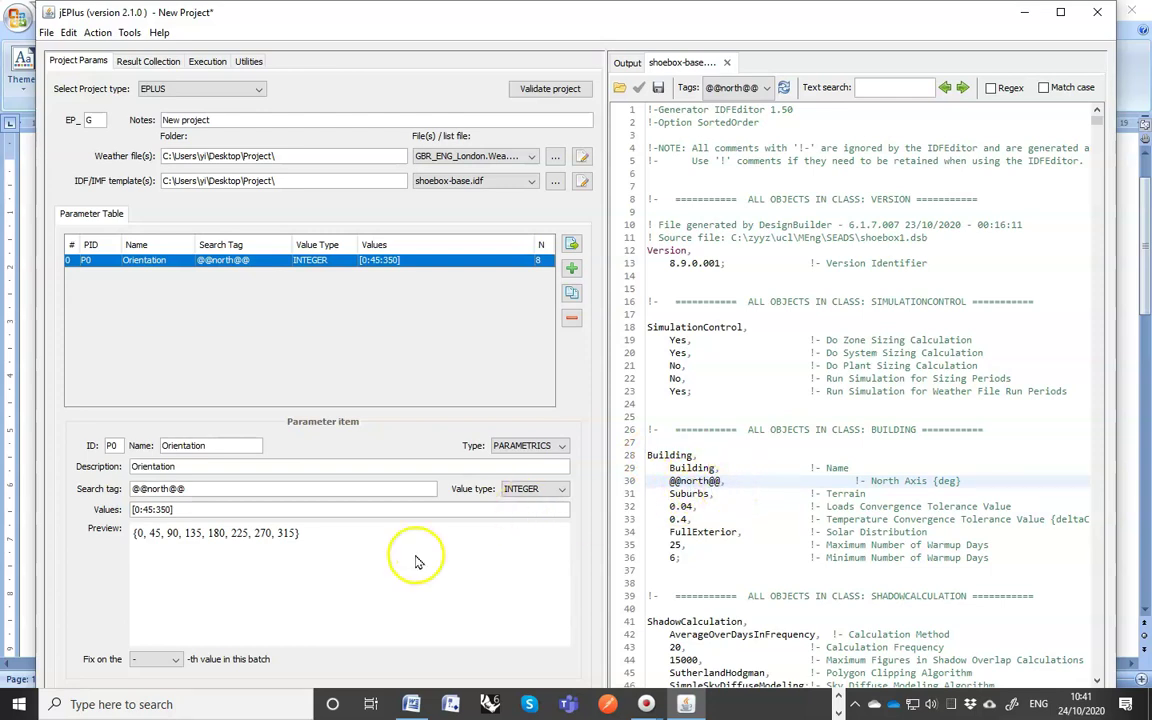
{"action": "left_click", "coordinate": [571, 268]}
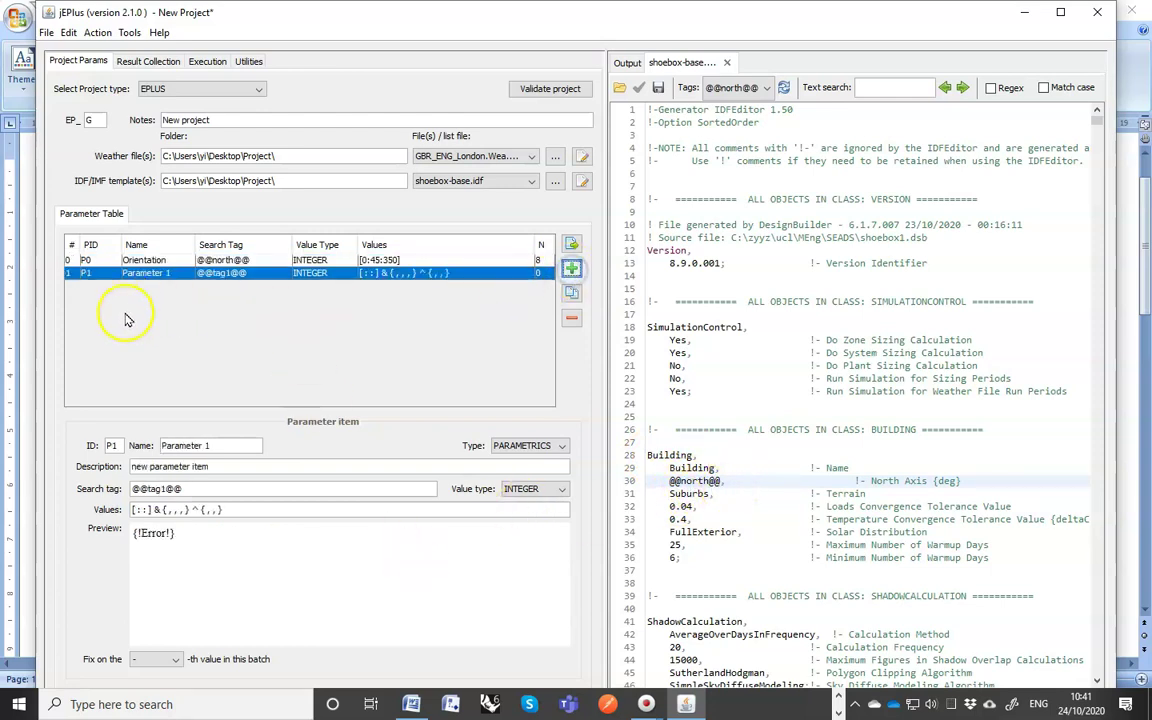
{"action": "triple_click", "coordinate": [190, 445]}
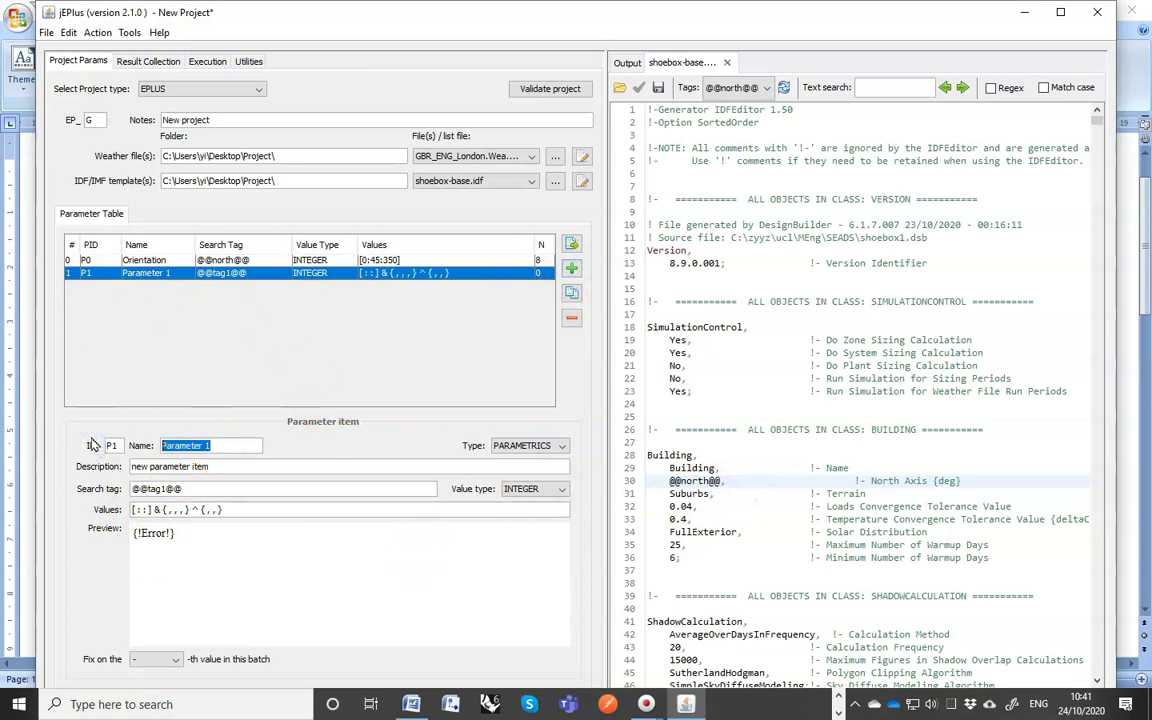
{"action": "type", "text": "HeatingSP"}
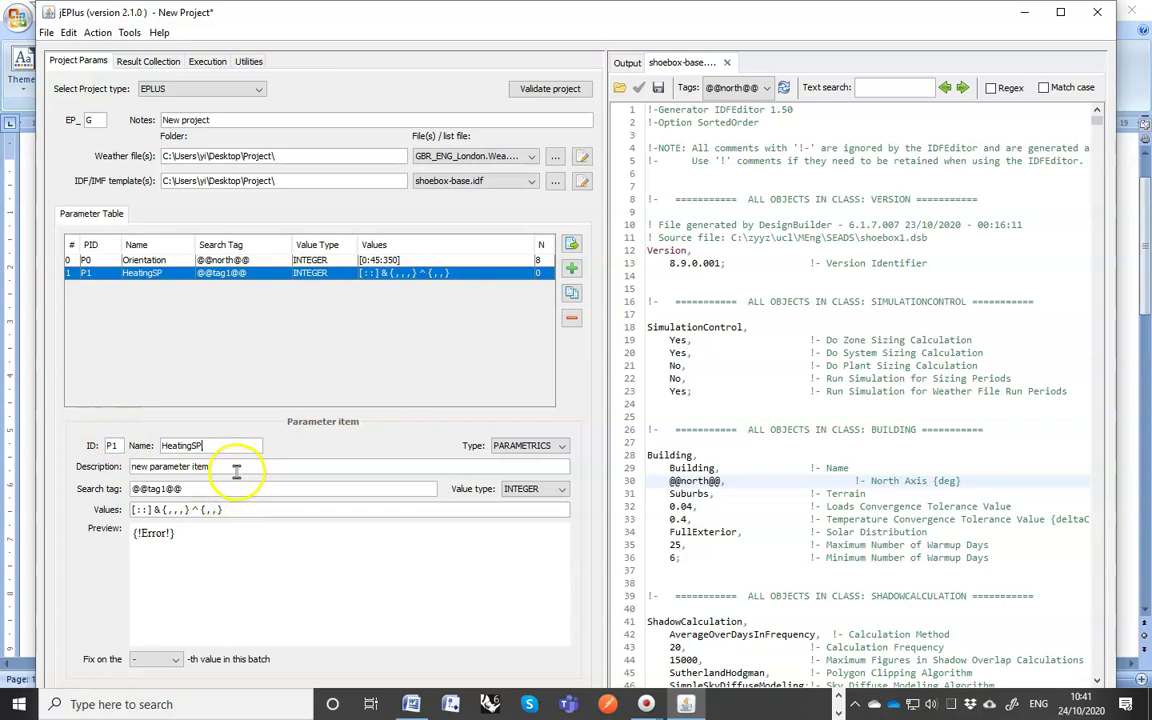
{"action": "left_click_drag", "start_coordinate": [231, 468], "coordinate": [121, 467]}
{"action": "type", "text": "Heating setpoint"}
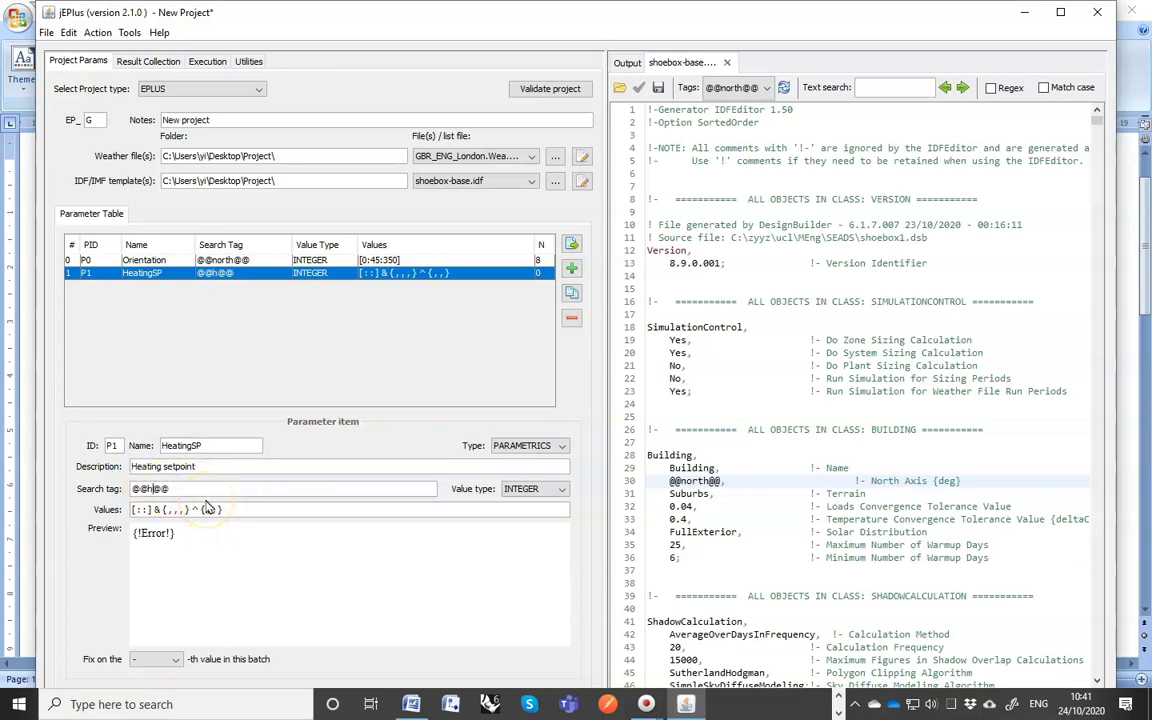
{"action": "type", "text": "ingsp"}
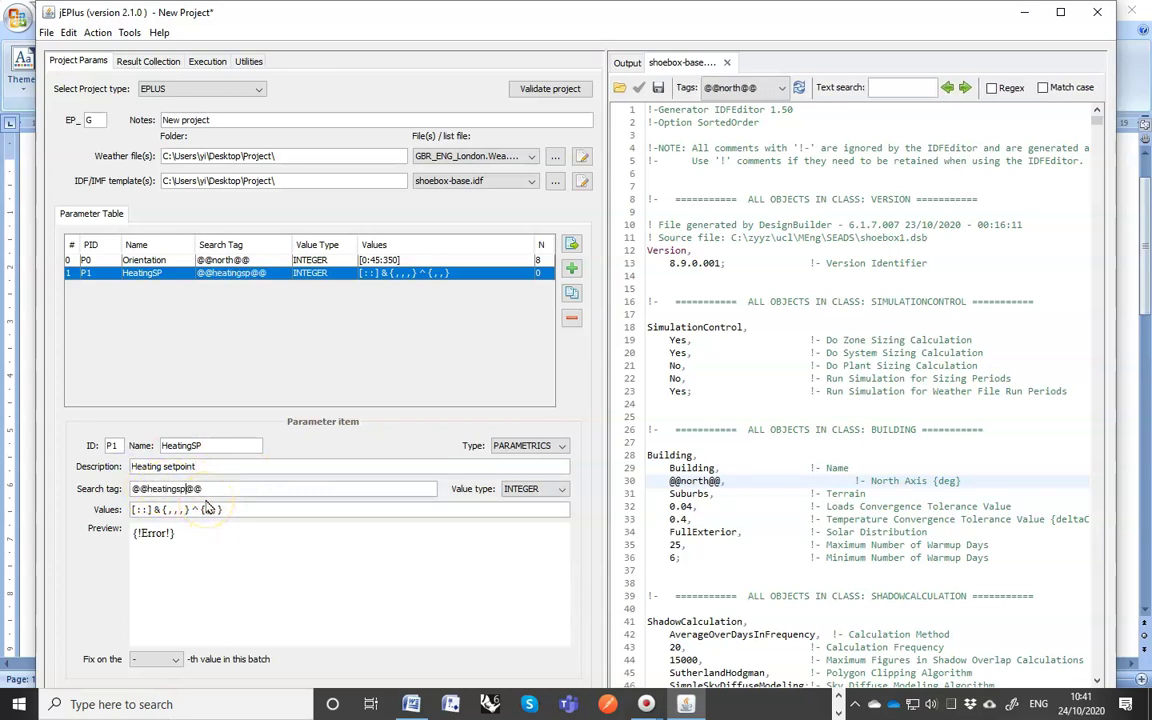
{"action": "left_click_drag", "start_coordinate": [231, 511], "coordinate": [101, 511]}
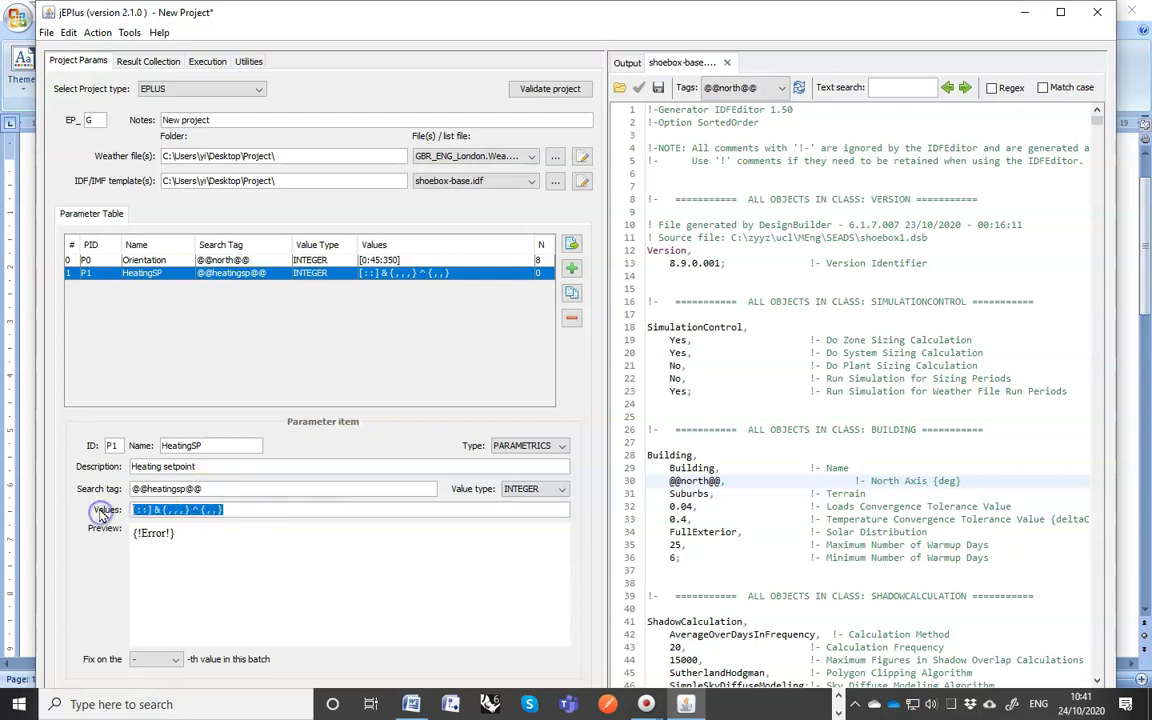
{"action": "type", "text": "[18:1:"}
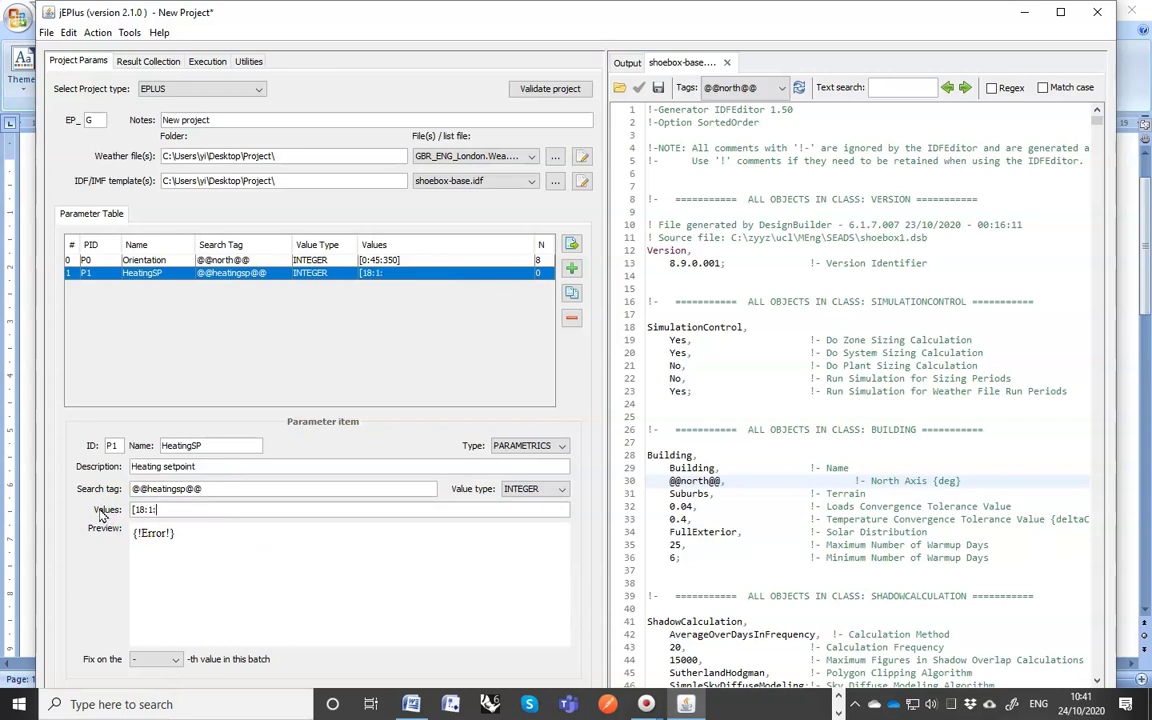
{"action": "type", "text": "23]"}
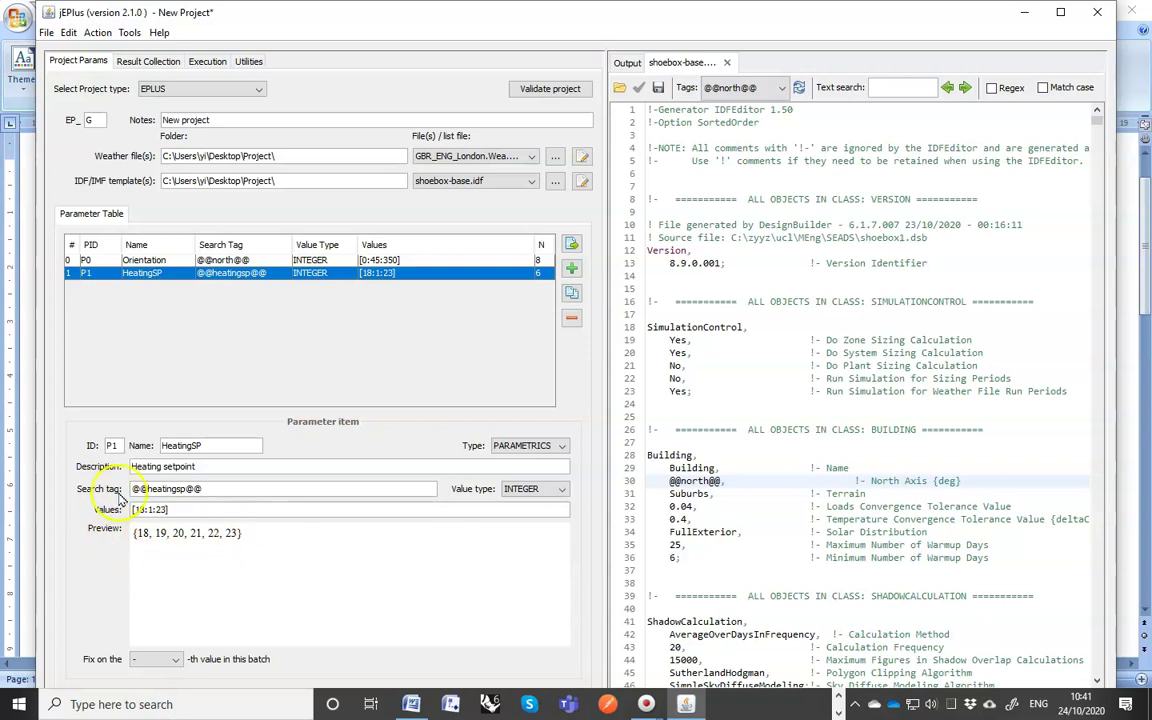
{"action": "left_click_drag", "start_coordinate": [206, 488], "coordinate": [126, 488]}
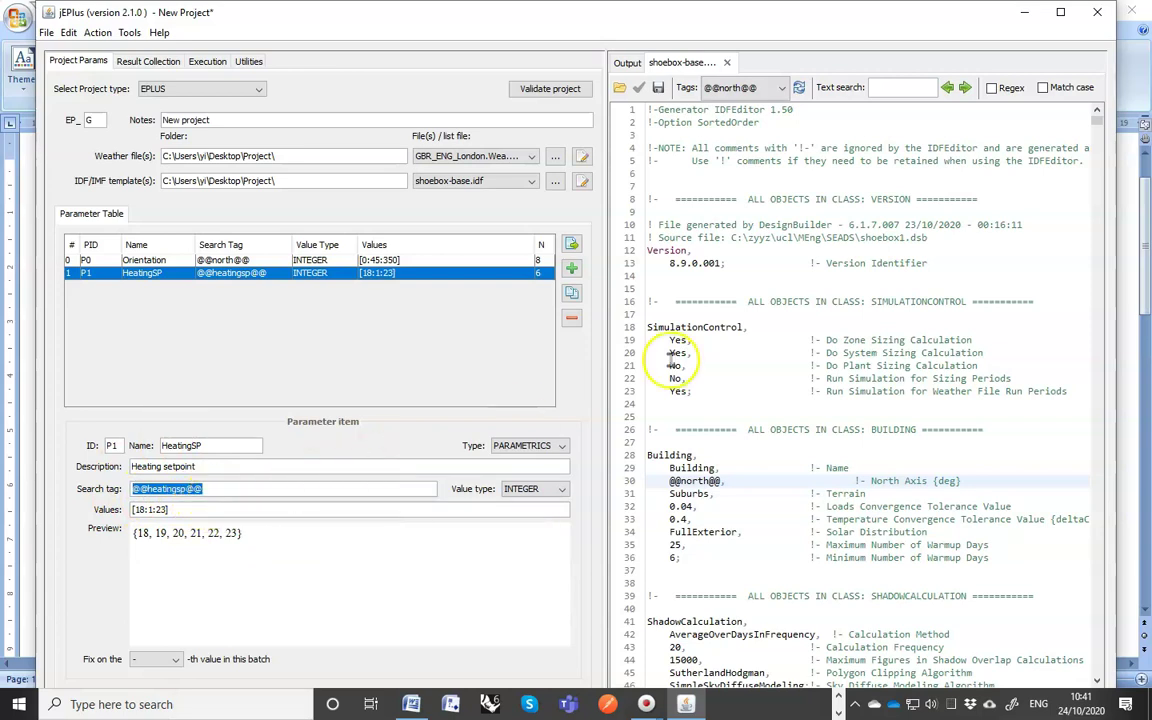
- Search the IDF for Heating Setpoint and step through matches to the schedule definition
{"action": "left_click", "coordinate": [884, 89]}
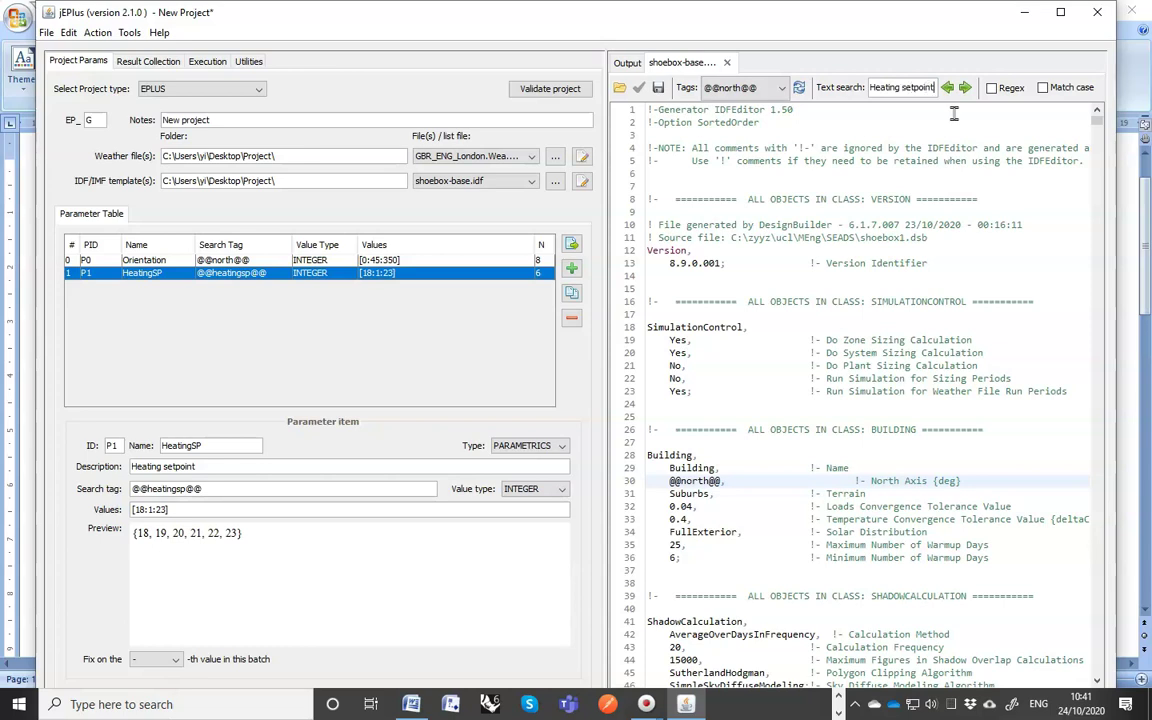
{"action": "key", "text": "Return"}
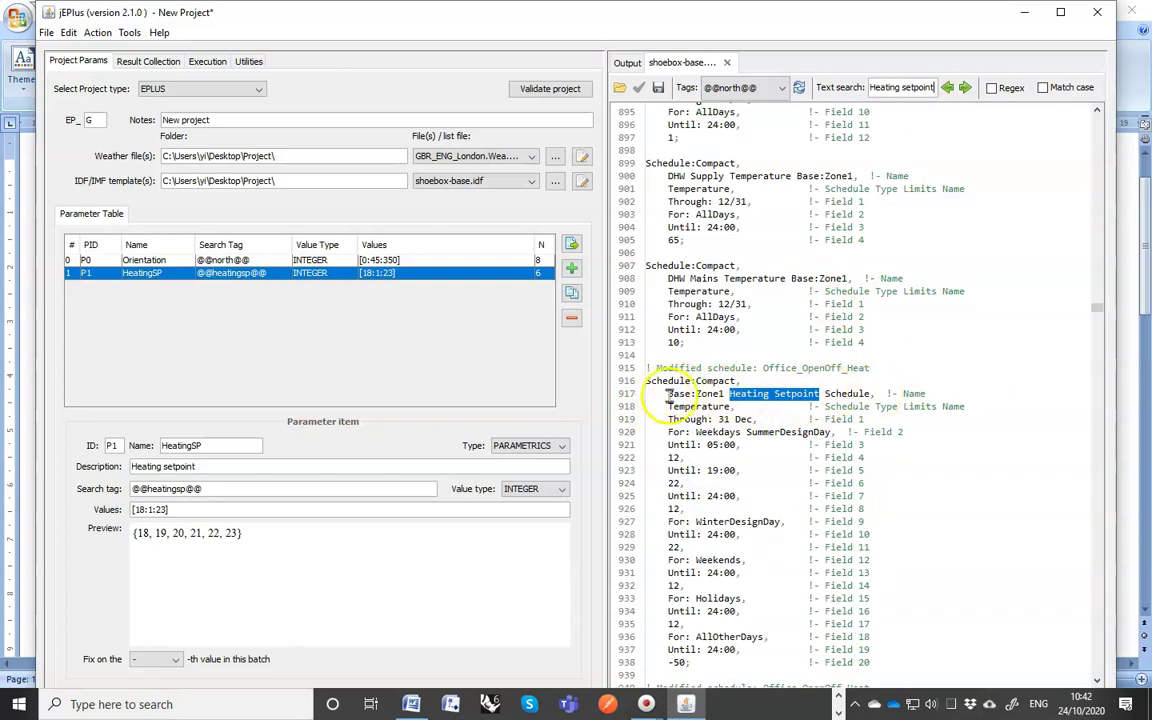
{"action": "left_click", "coordinate": [966, 89]}
{"action": "left_click", "coordinate": [966, 89]}
{"action": "left_click", "coordinate": [967, 90]}
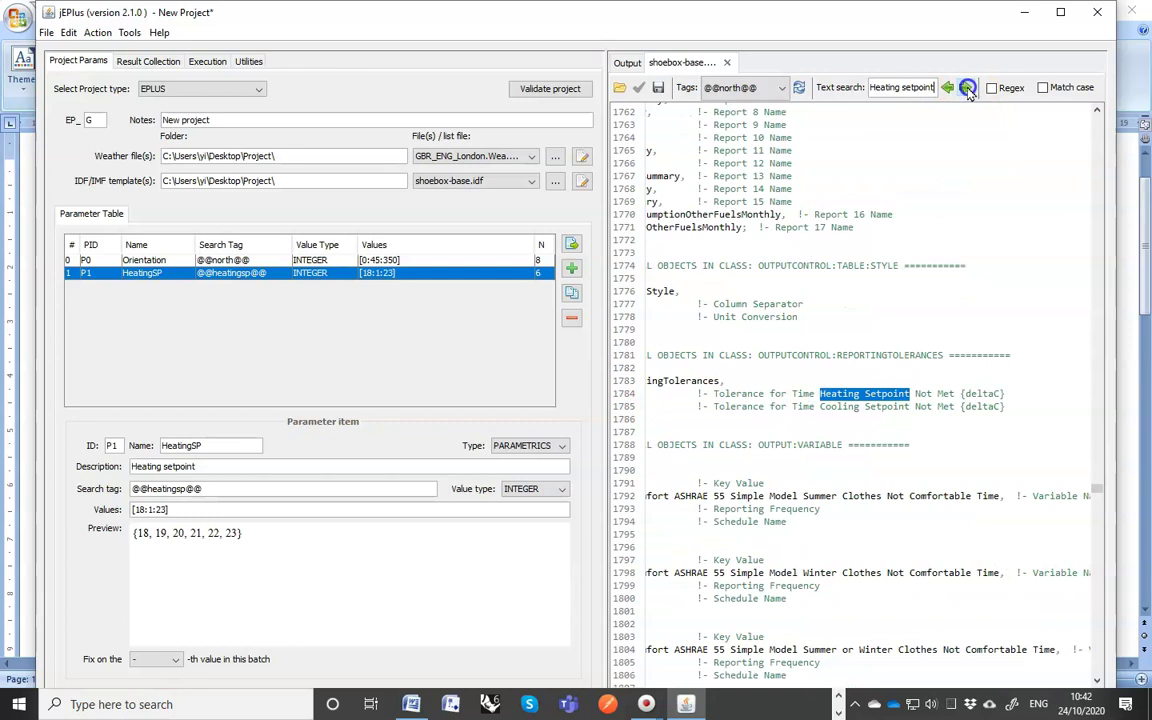
{"action": "left_click", "coordinate": [966, 89]}
{"action": "left_click", "coordinate": [966, 89]}
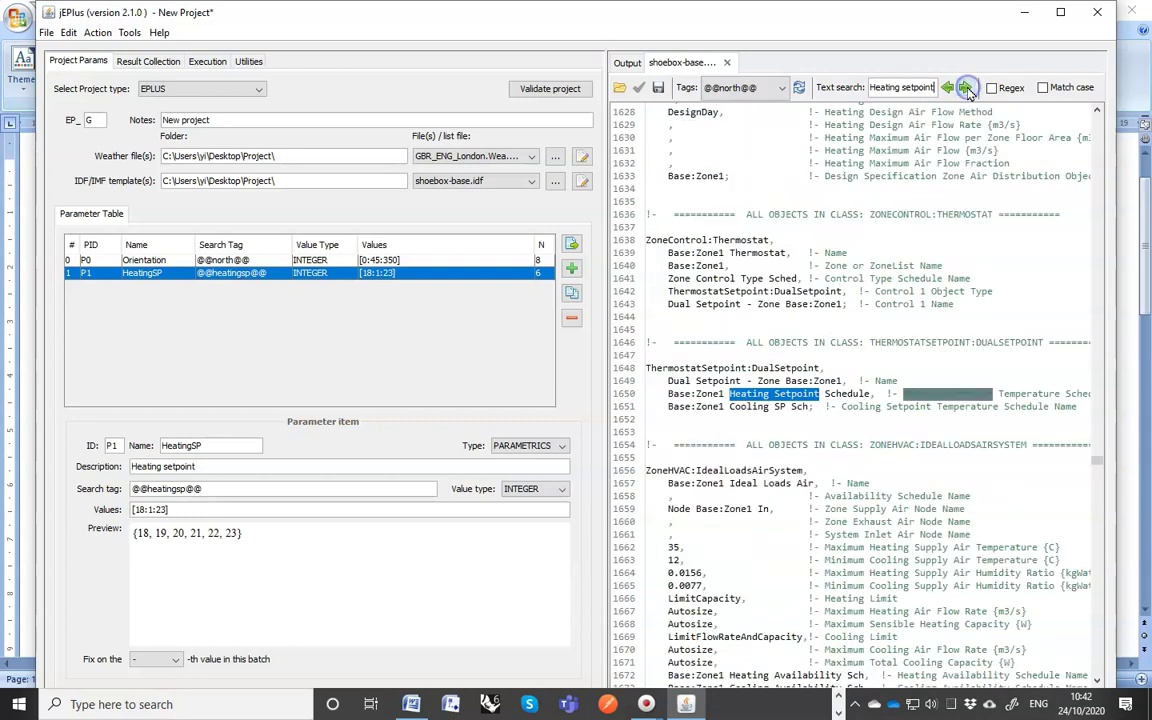
{"action": "left_click", "coordinate": [967, 89]}
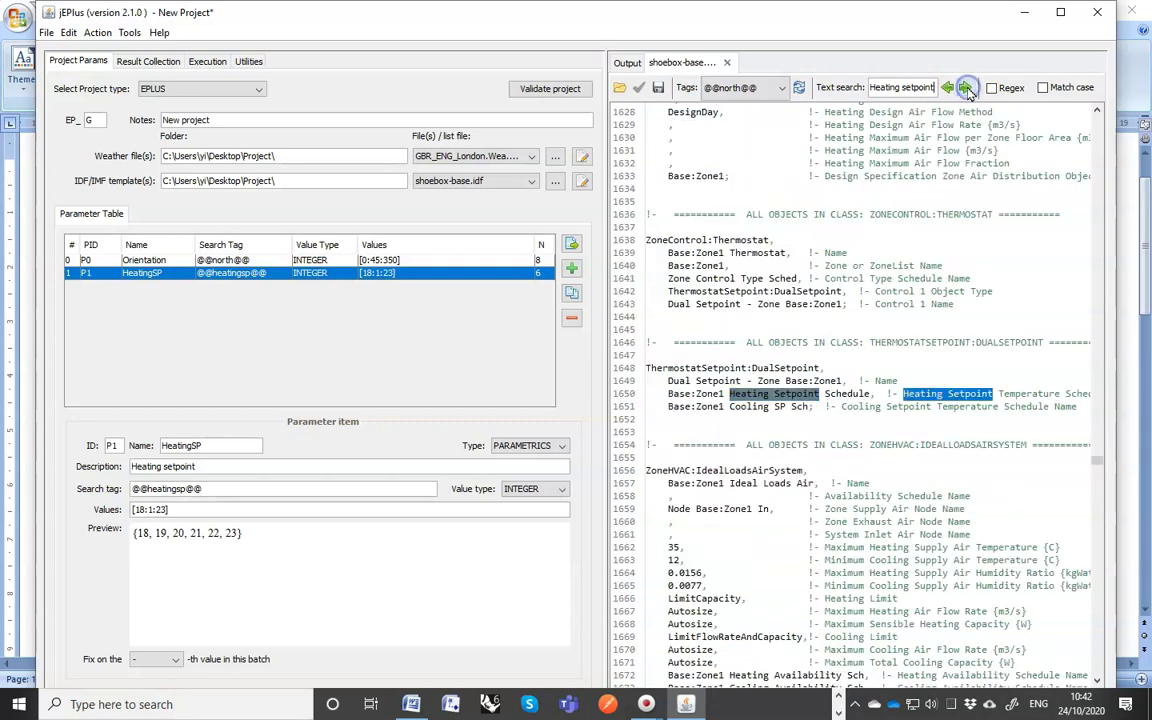
{"action": "left_click", "coordinate": [966, 89]}
{"action": "left_click", "coordinate": [966, 89]}
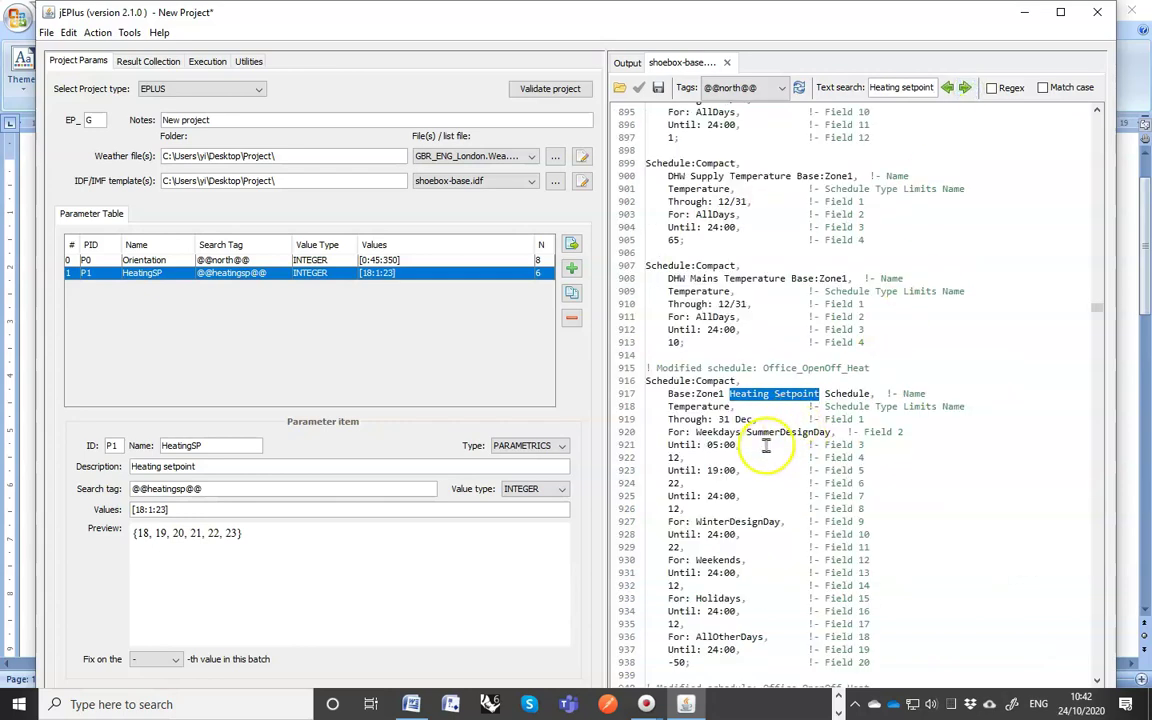
{"action": "scroll", "coordinate": [764, 437], "scroll_direction": "down", "scroll_amount": 2}
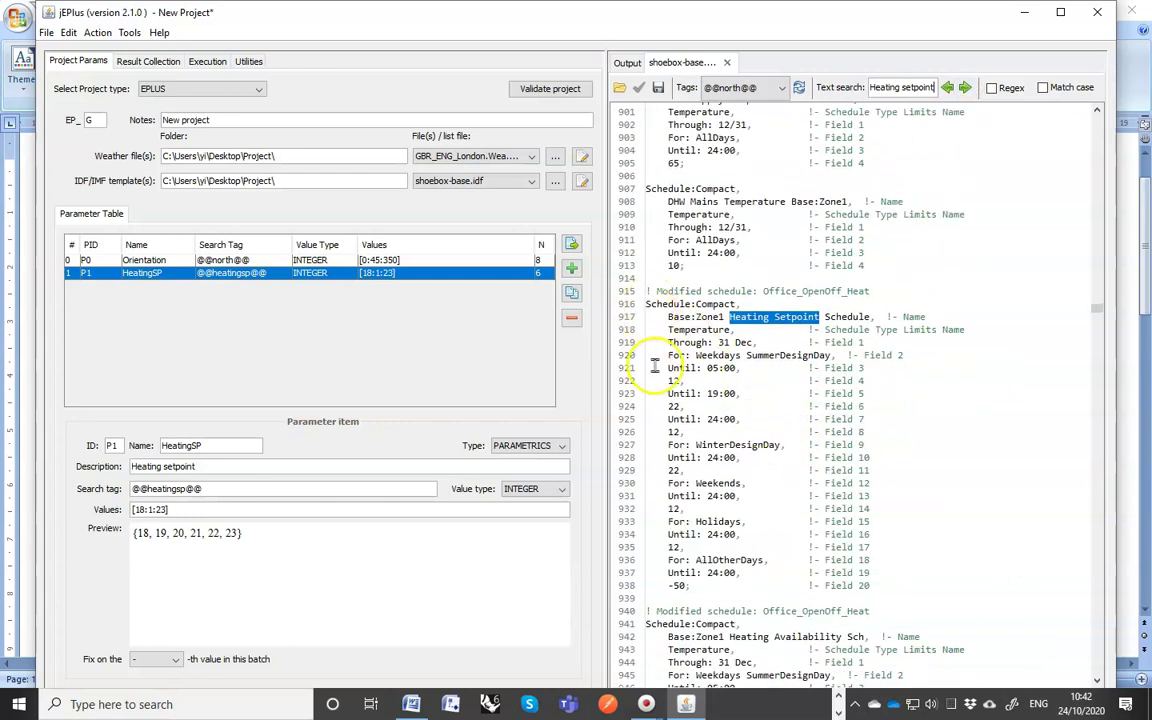
{"action": "left_click_drag", "start_coordinate": [664, 317], "coordinate": [791, 318]}
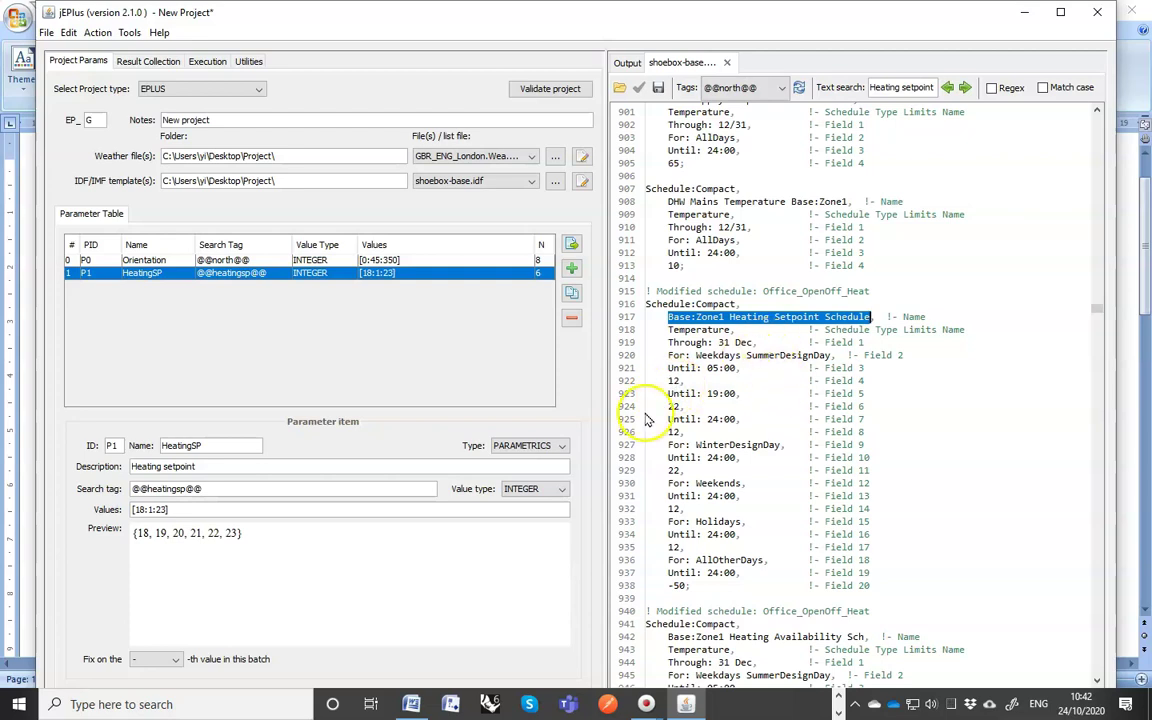
{"action": "double_click", "coordinate": [675, 381]}
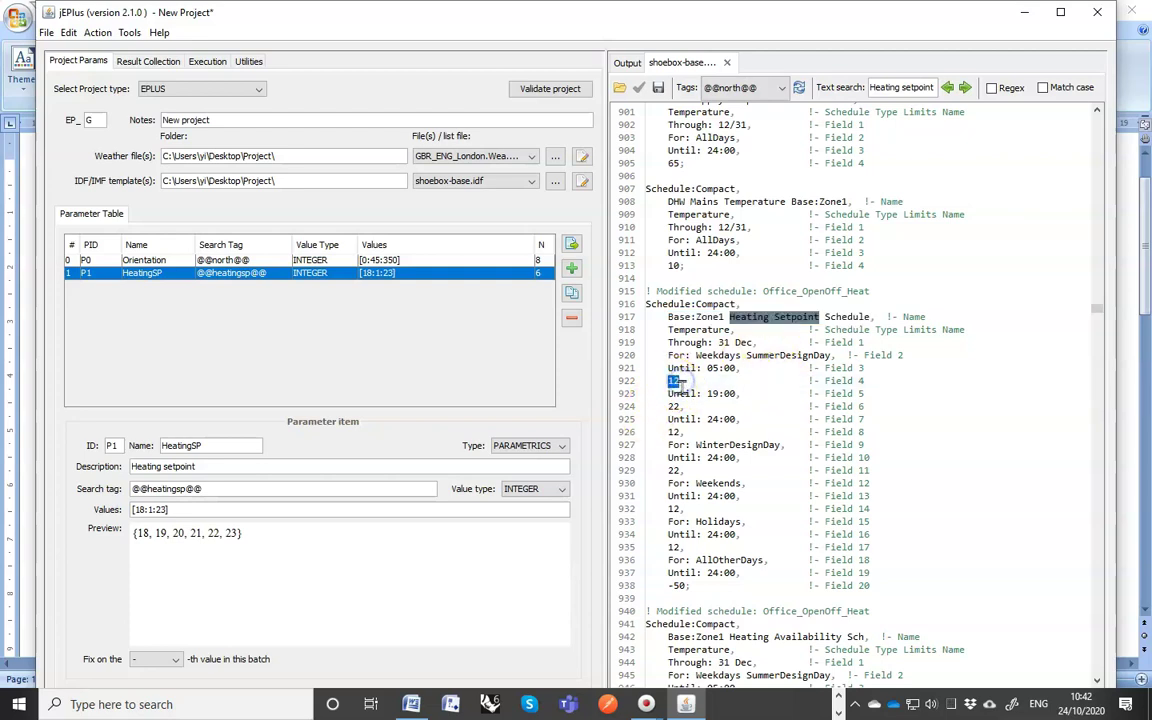
{"action": "double_click", "coordinate": [676, 407]}
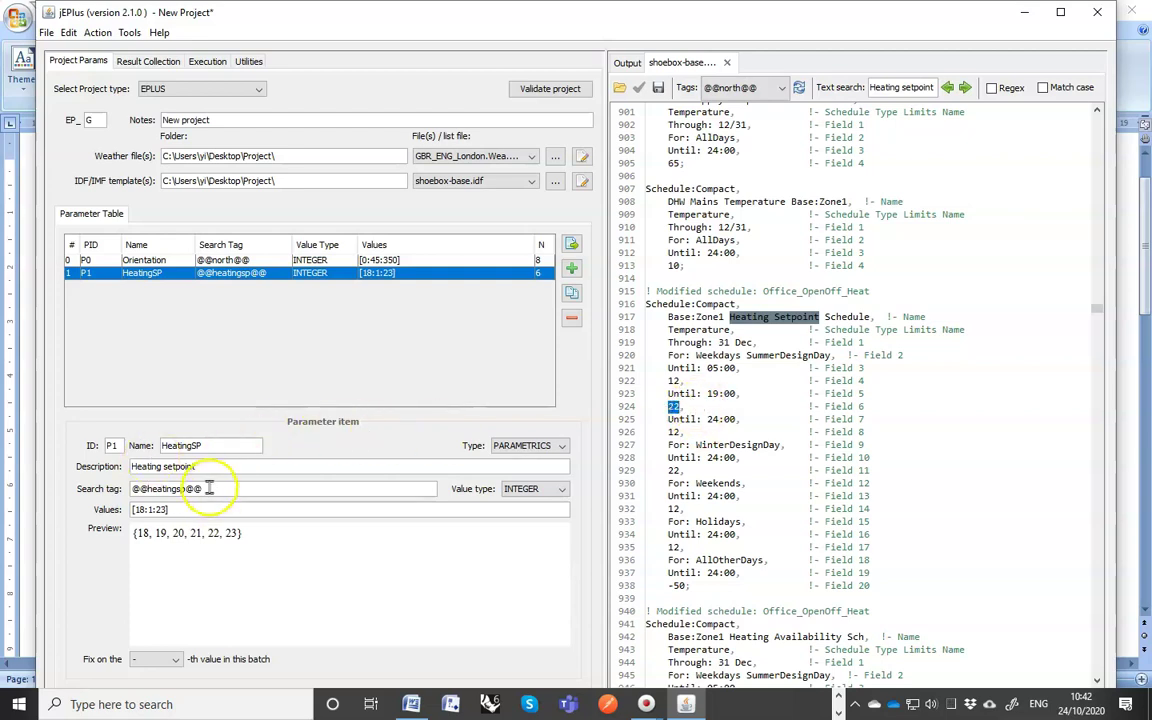
{"action": "left_click_drag", "start_coordinate": [205, 489], "coordinate": [131, 489]}
{"action": "key", "text": "ctrl+c"}
{"action": "double_click", "coordinate": [675, 407]}
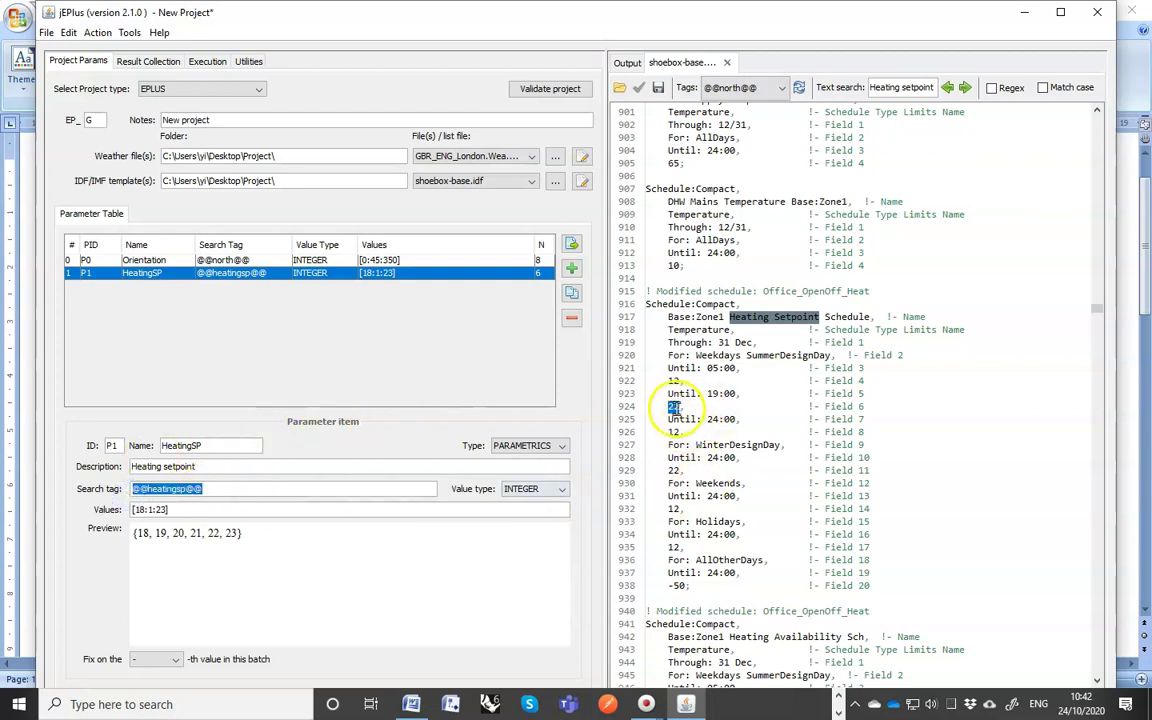
{"action": "left_click", "coordinate": [672, 408]}
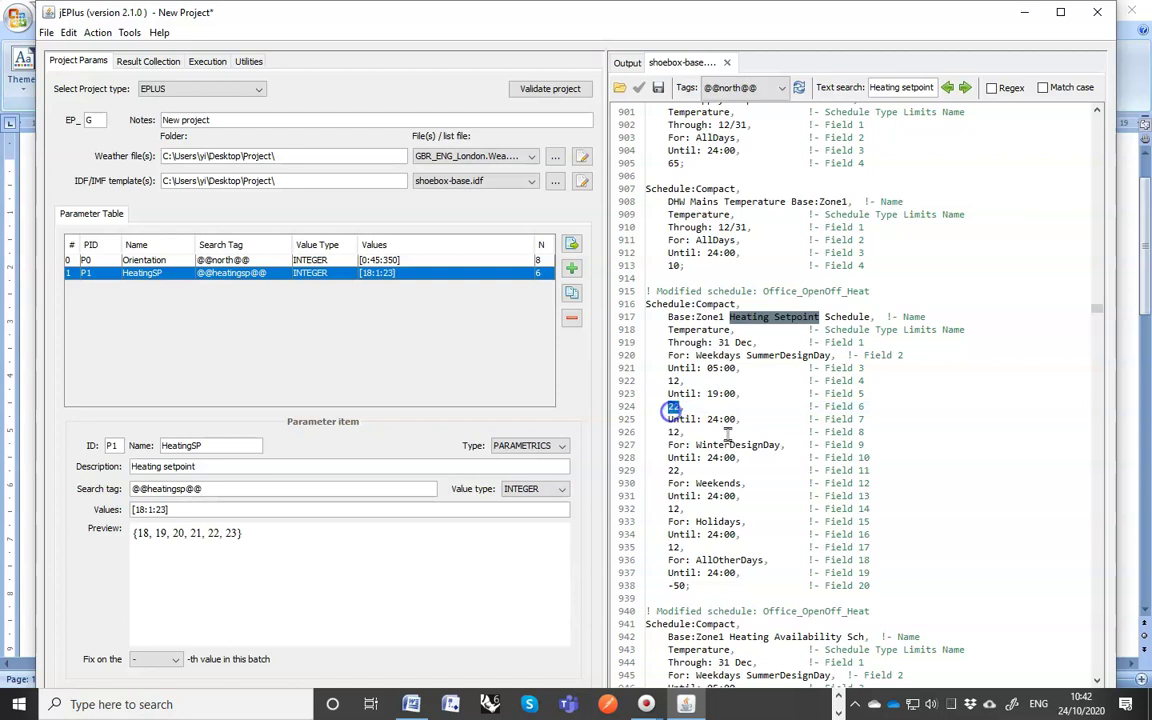
{"action": "key", "text": "ctrl+v"}
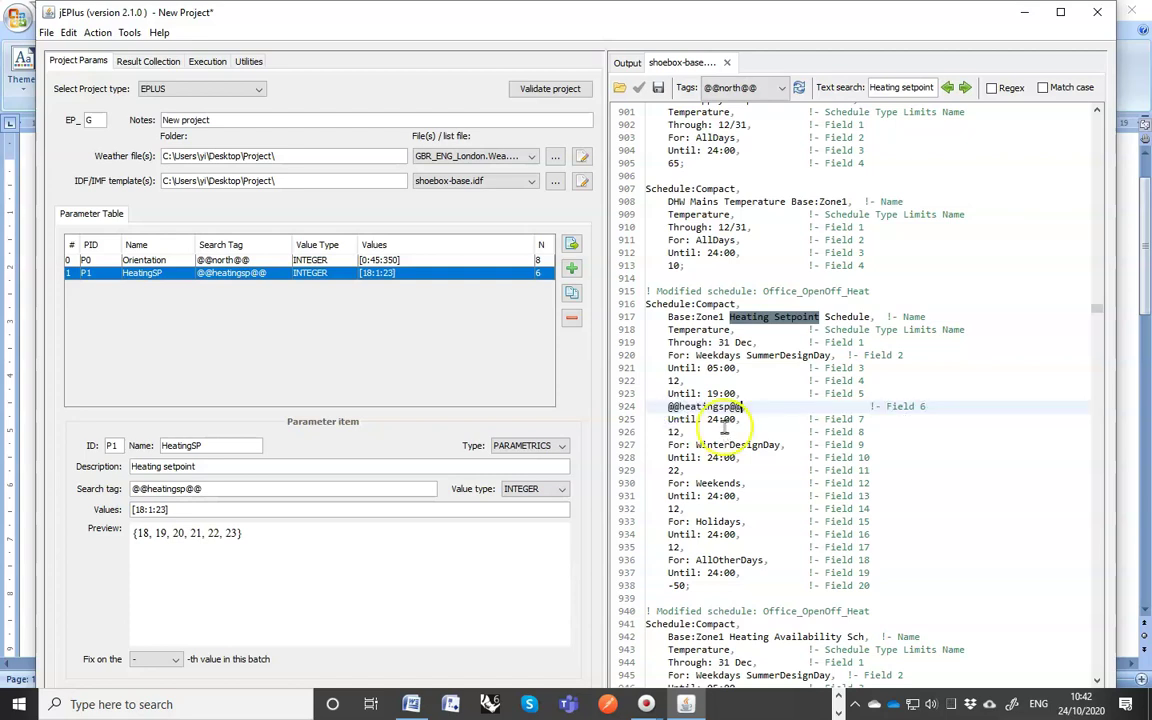
{"action": "double_click", "coordinate": [675, 470]}
{"action": "key", "text": "ctrl+v"}
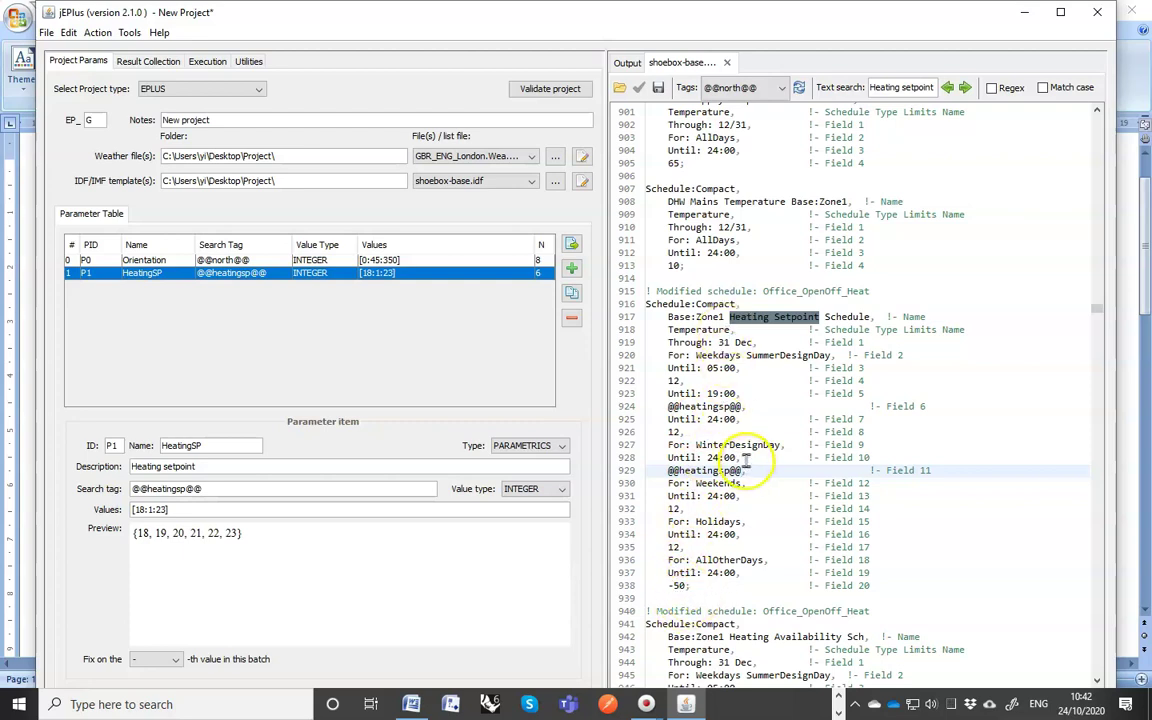
{"action": "scroll", "coordinate": [745, 460], "scroll_direction": "down", "scroll_amount": 9}
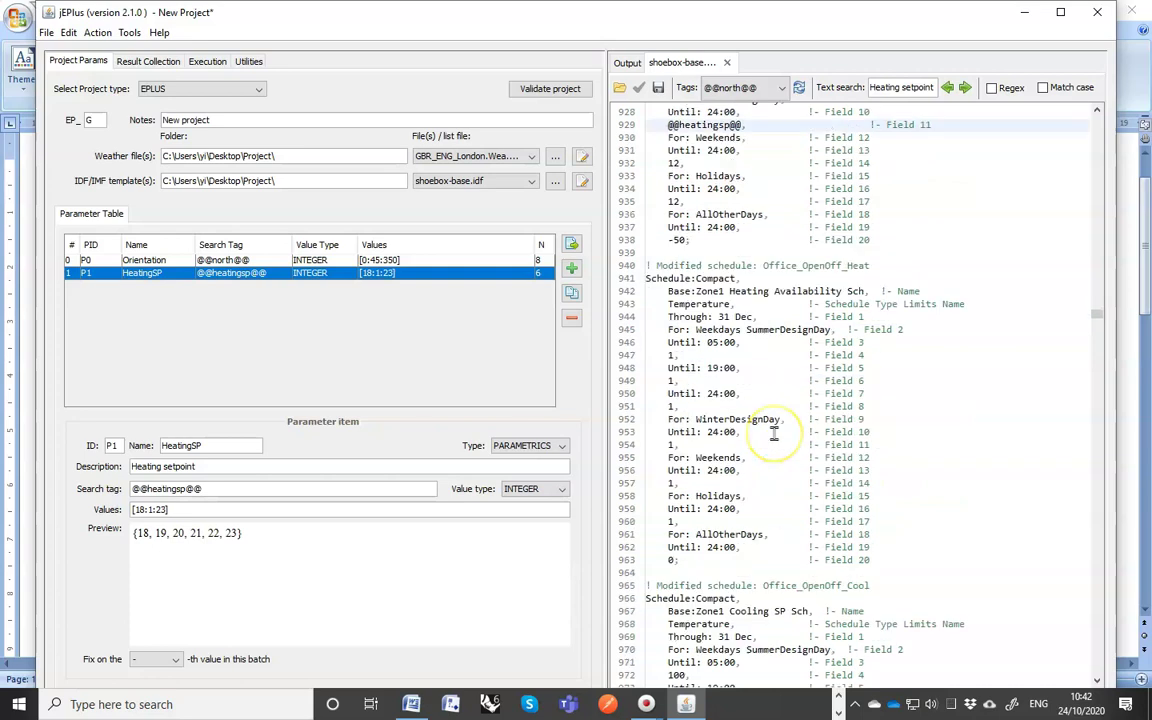
{"action": "scroll", "coordinate": [773, 432], "scroll_direction": "down", "scroll_amount": 7}
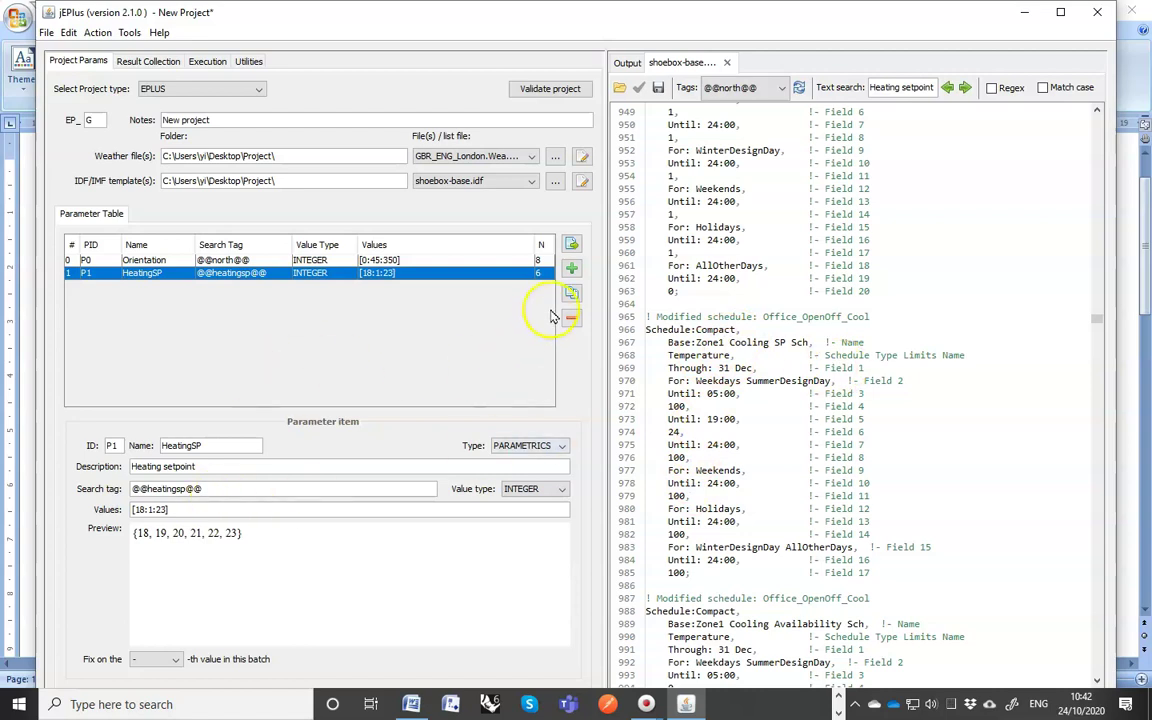
{"action": "left_click", "coordinate": [572, 270]}
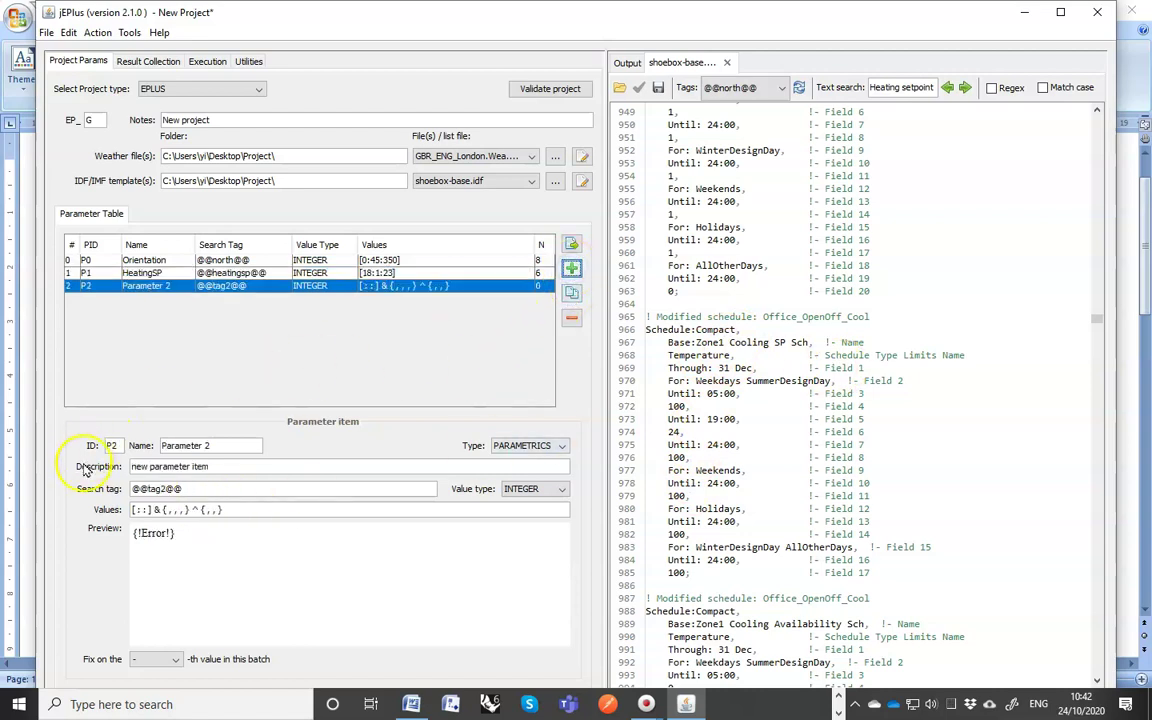
{"action": "left_click_drag", "start_coordinate": [210, 445], "coordinate": [133, 451]}
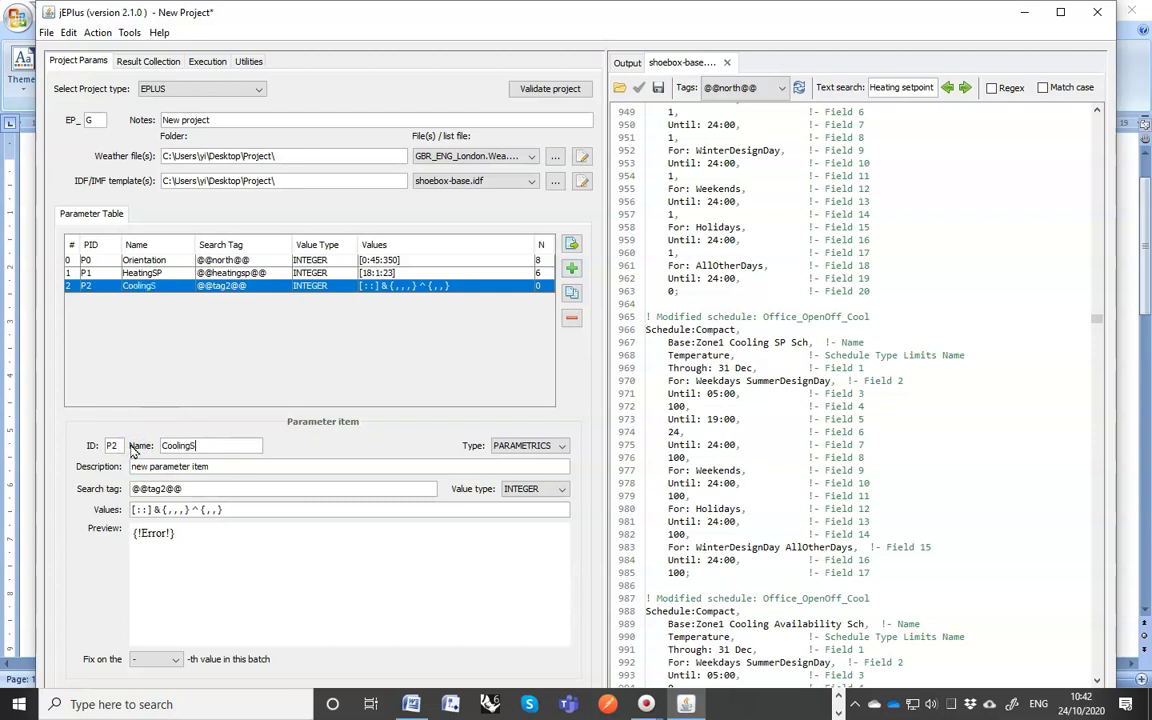
{"action": "left_click_drag", "start_coordinate": [226, 469], "coordinate": [12, 476]}
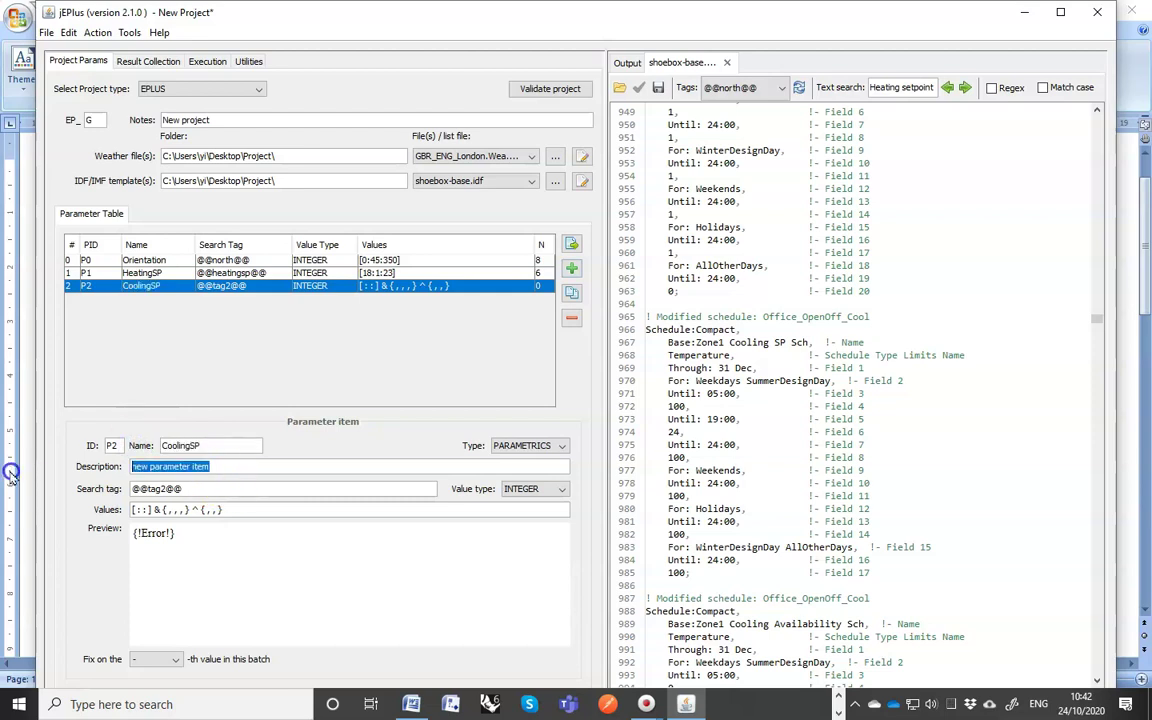
{"action": "type", "text": "Cooling setpoint"}
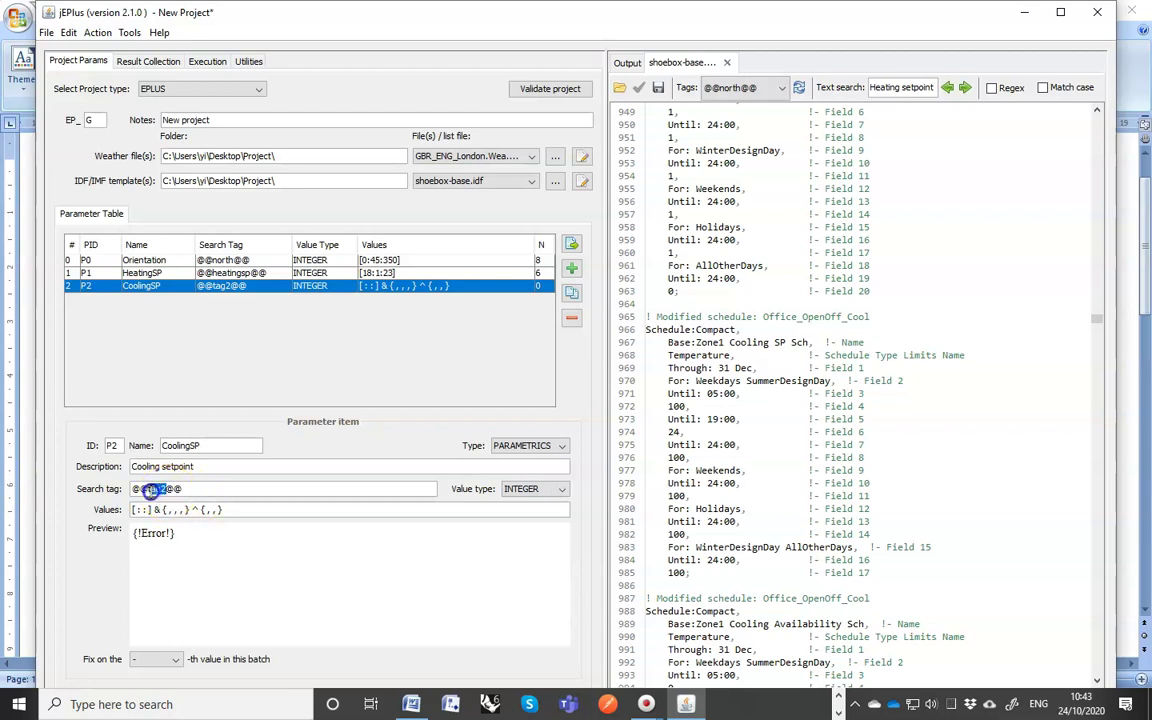
{"action": "type", "text": "coolingsp"}
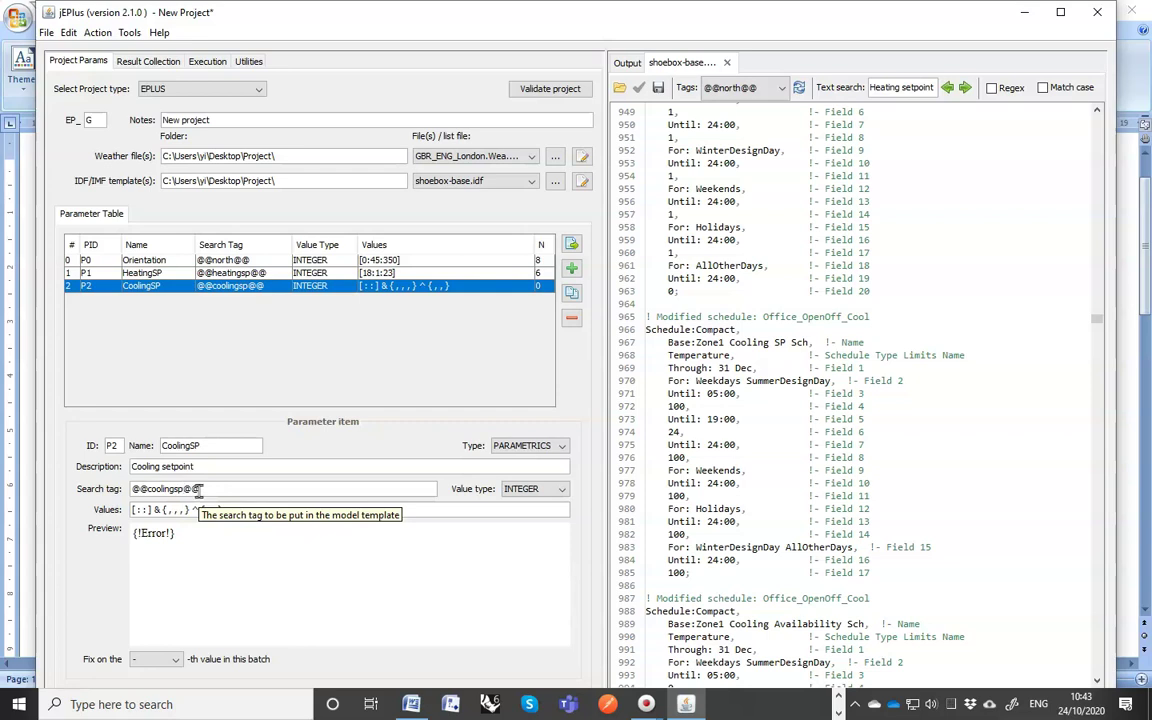
{"action": "triple_click", "coordinate": [118, 510]}
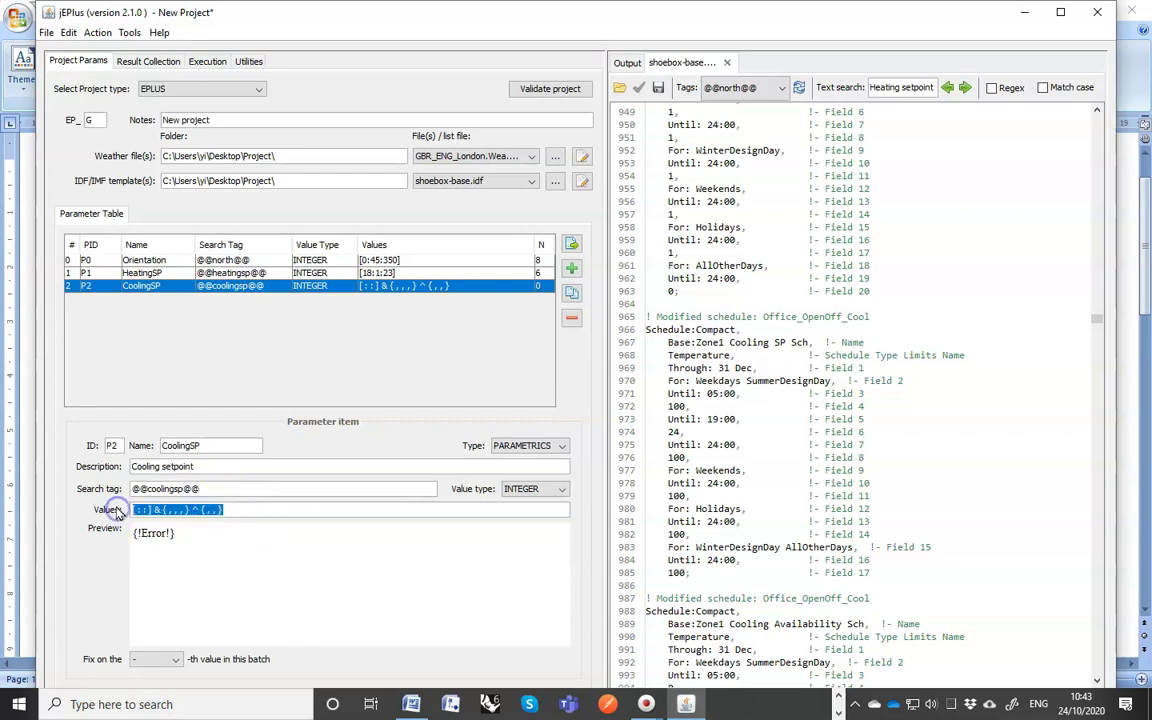
{"action": "type", "text": "[24:1:28"}
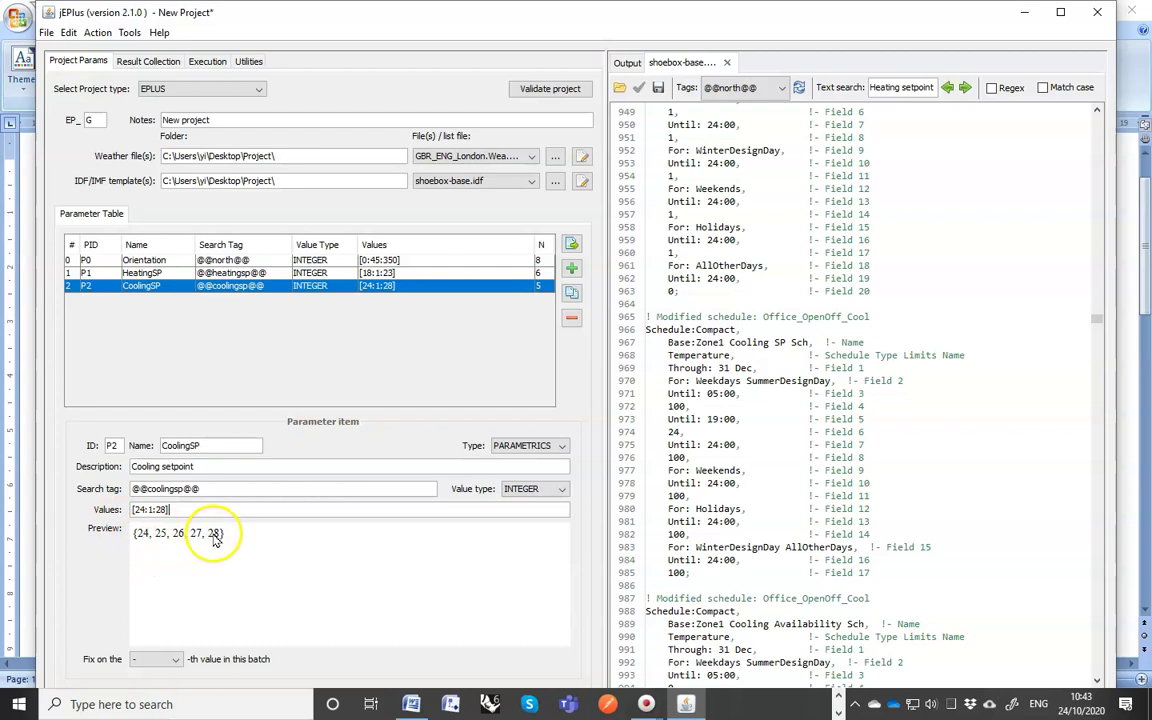
{"action": "left_click_drag", "start_coordinate": [200, 489], "coordinate": [152, 489]}
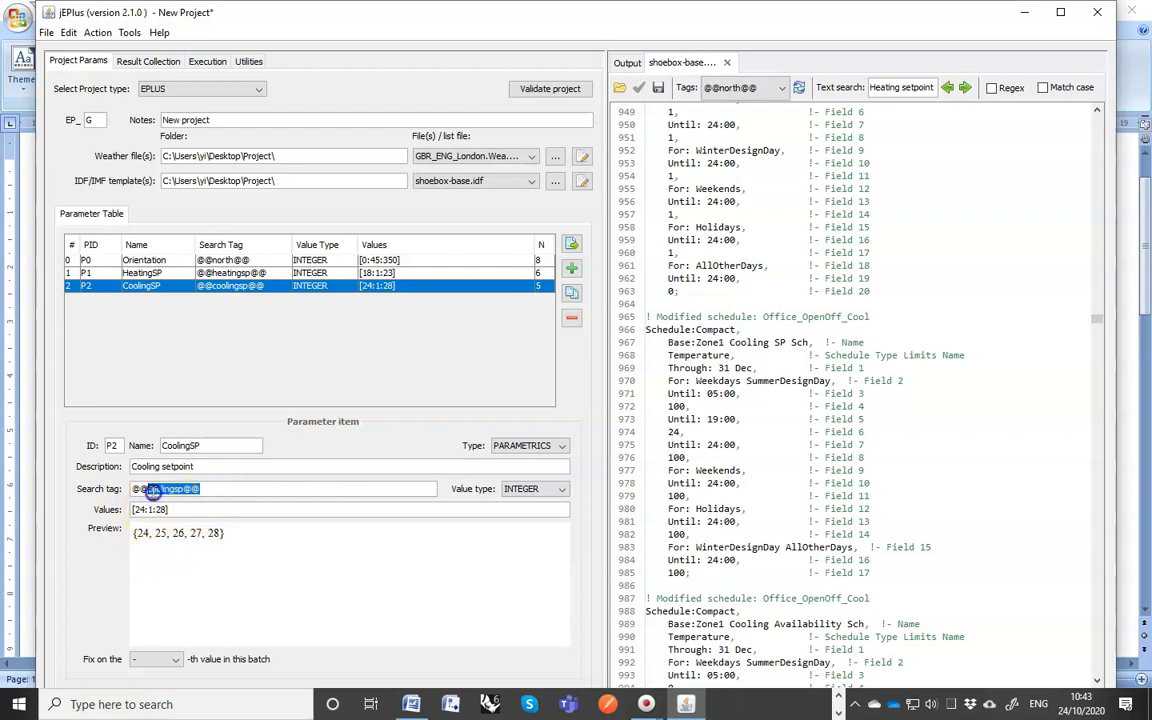
{"action": "double_click", "coordinate": [673, 432]}
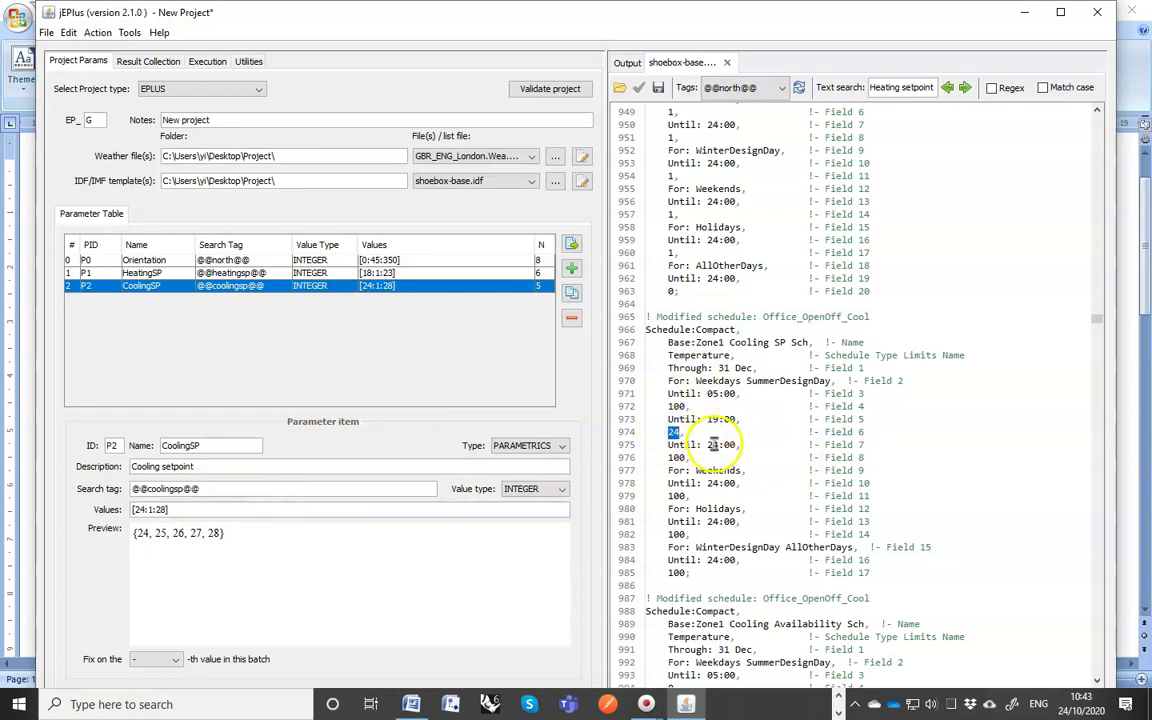
{"action": "type", "text": "@@coolingsp@@"}
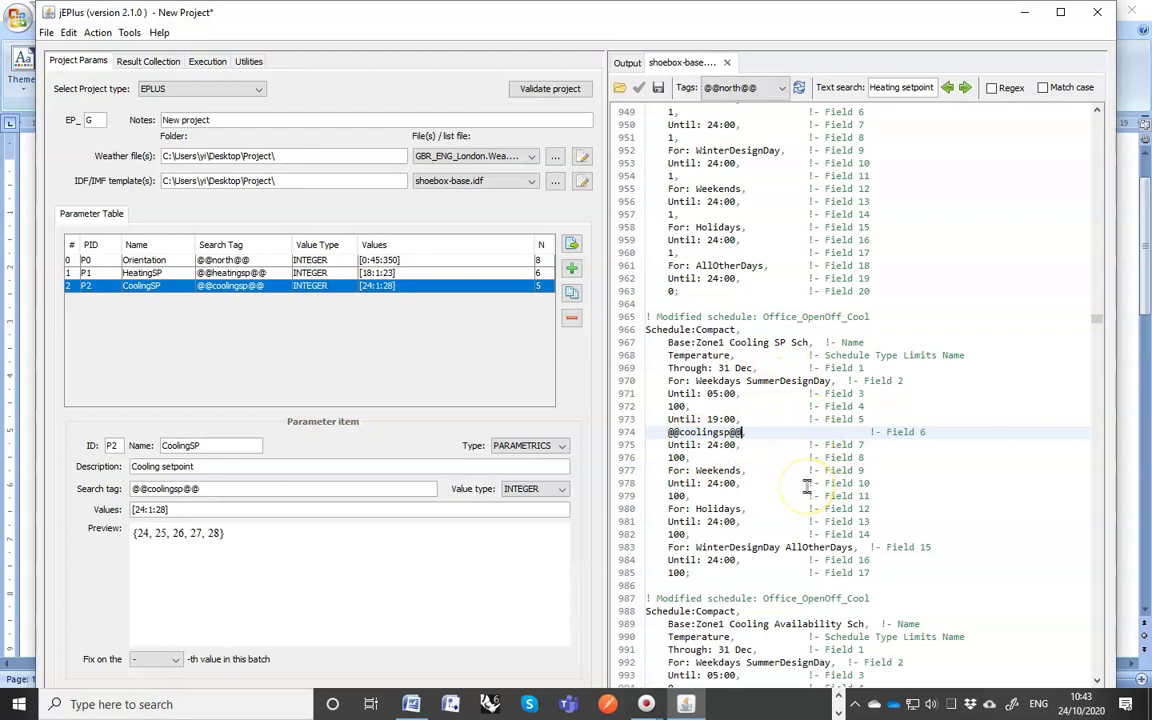
{"action": "scroll", "coordinate": [806, 487], "scroll_direction": "down", "scroll_amount": 1}
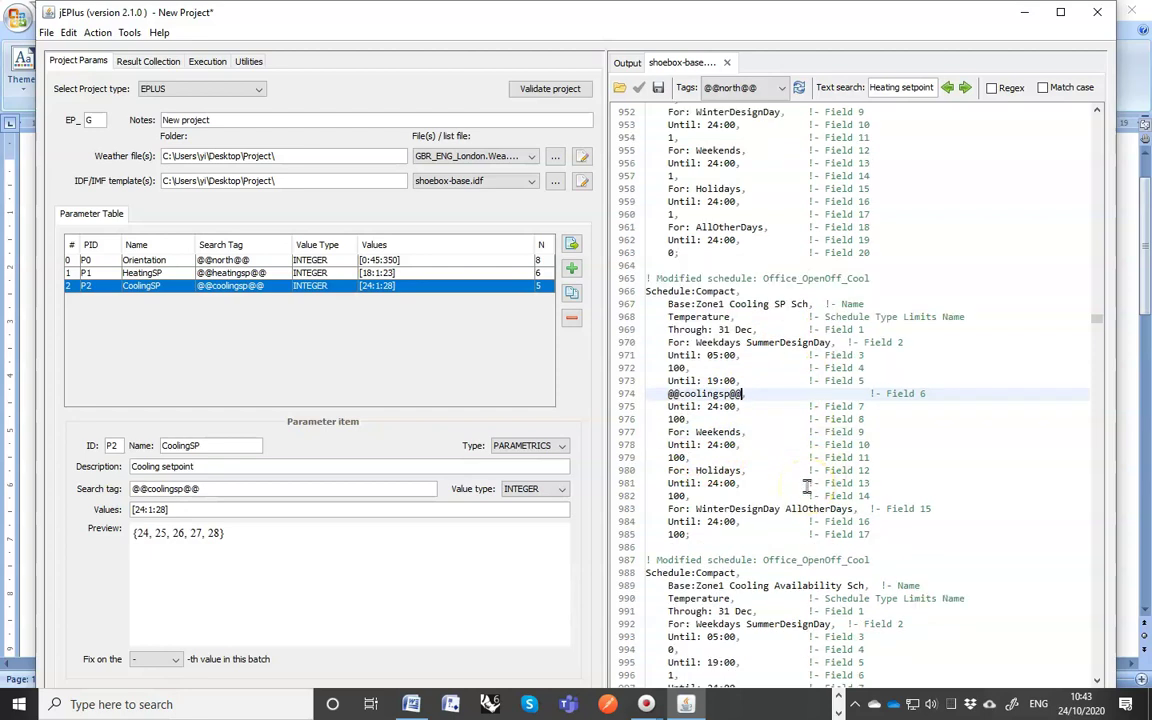
{"action": "scroll", "coordinate": [806, 487], "scroll_direction": "down", "scroll_amount": 3}
{"action": "scroll", "coordinate": [726, 446], "scroll_direction": "up", "scroll_amount": 3}
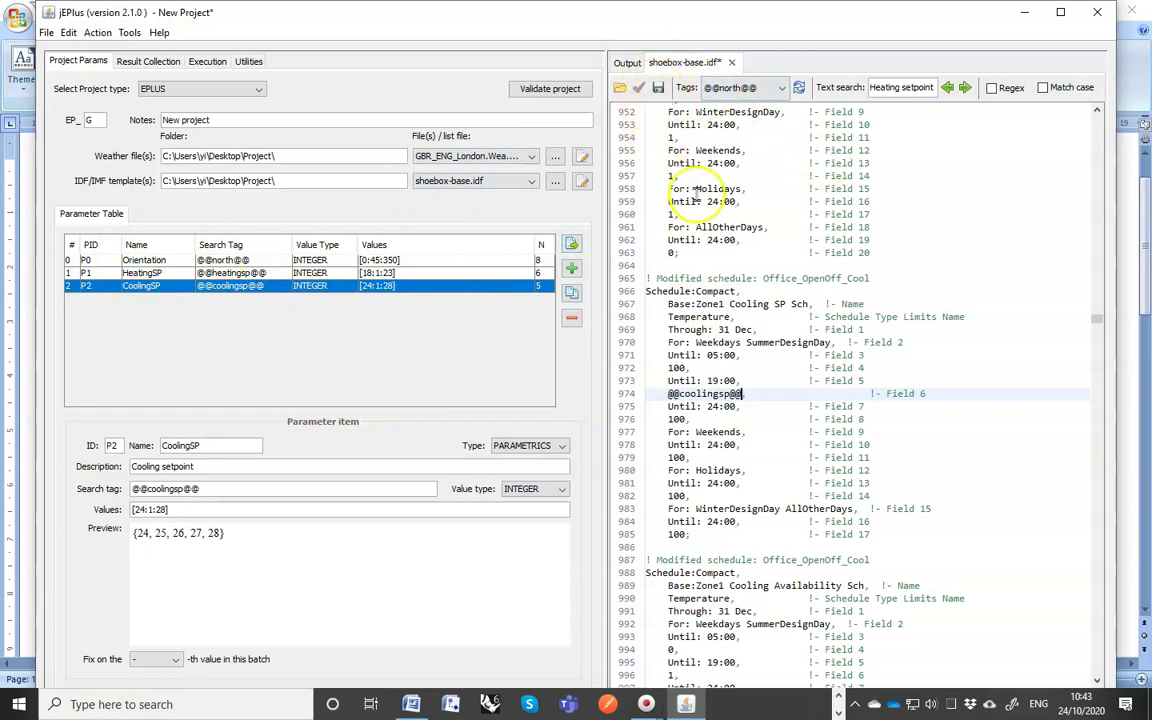
{"action": "left_click", "coordinate": [743, 393]}
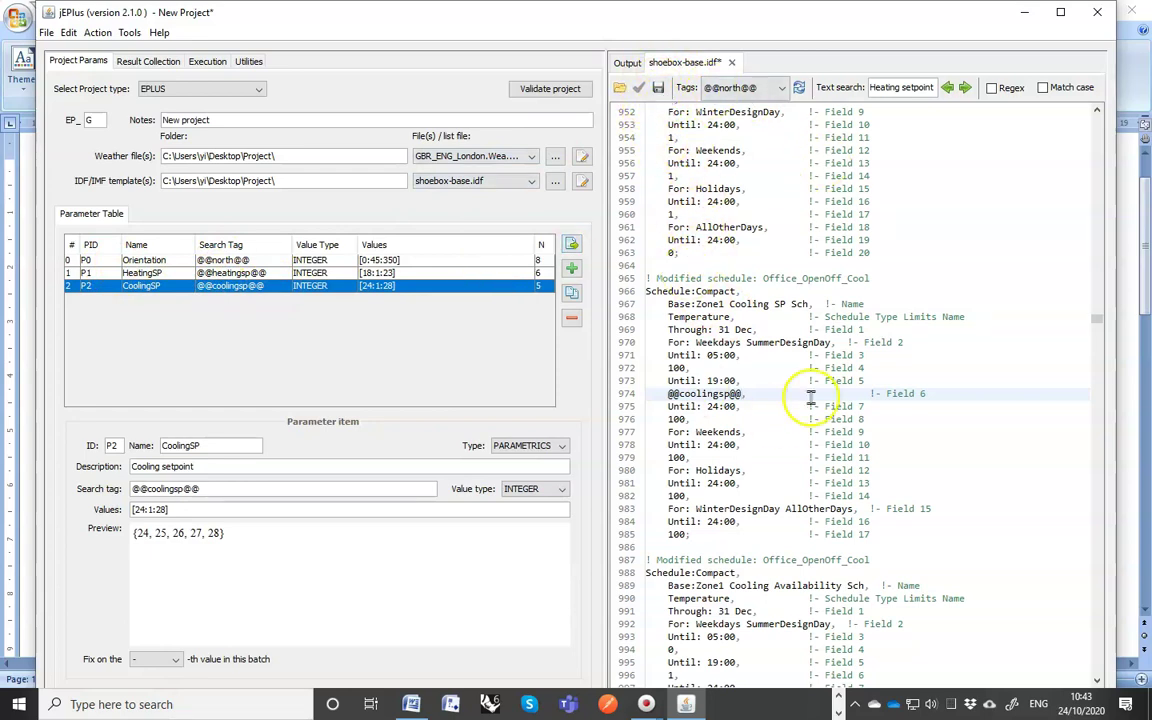
{"action": "left_click", "coordinate": [658, 88]}
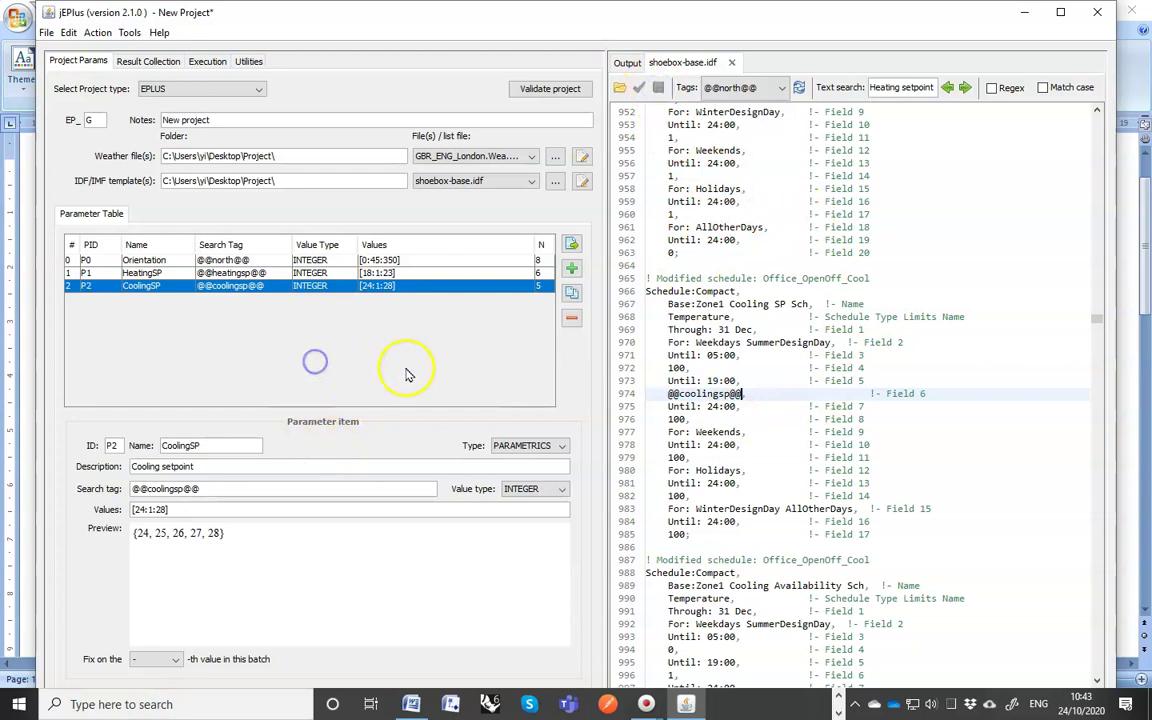
- Run a trial simulation of only the first job of each parameter chain
{"action": "left_click", "coordinate": [210, 62]}
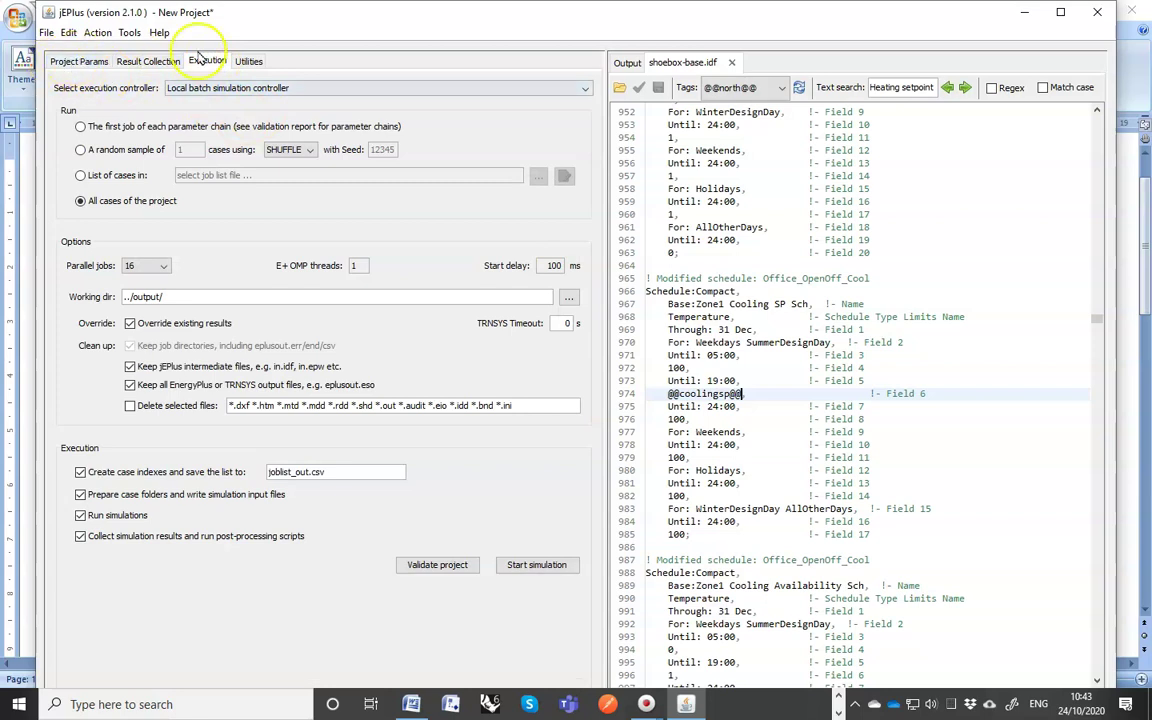
{"action": "left_click", "coordinate": [79, 128]}
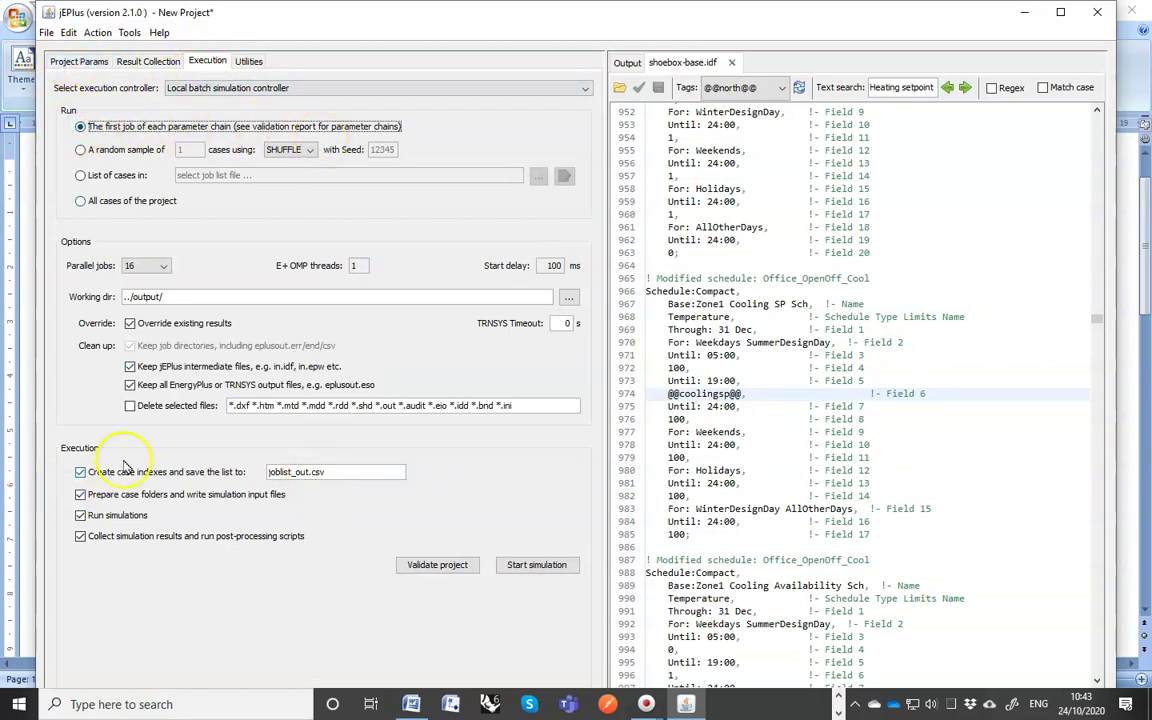
{"action": "left_click", "coordinate": [538, 564]}
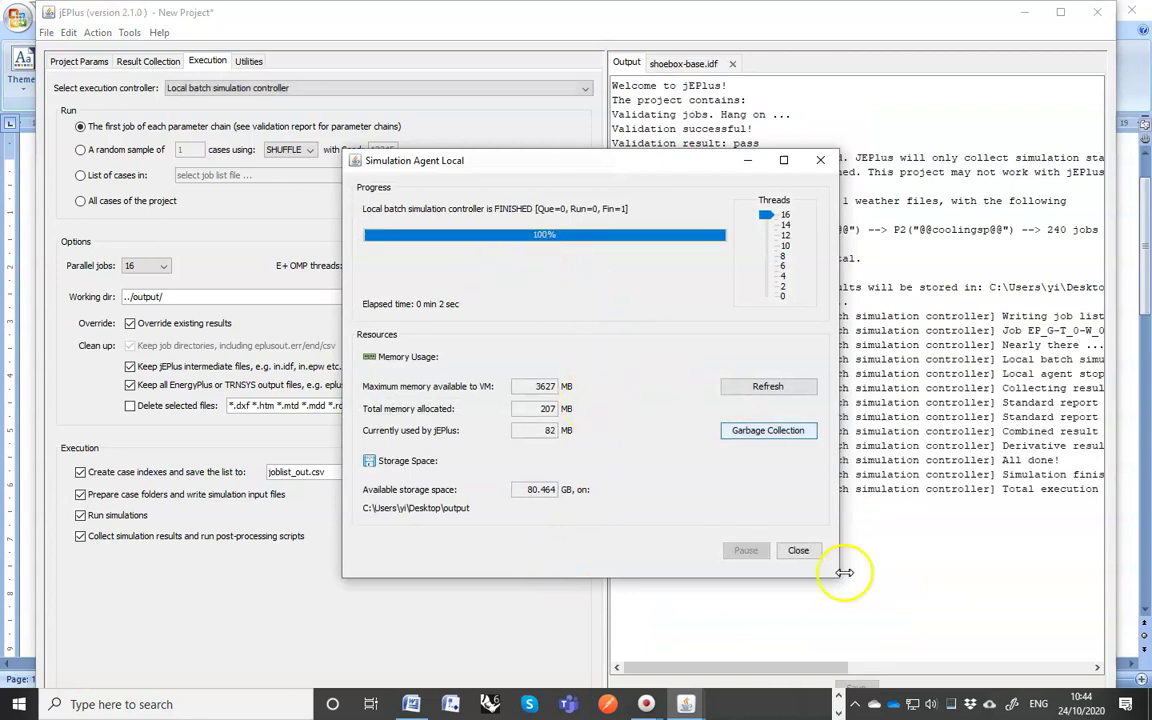
- Close the simulation agent dialog and open the simulation output folder
{"action": "left_click", "coordinate": [799, 551]}
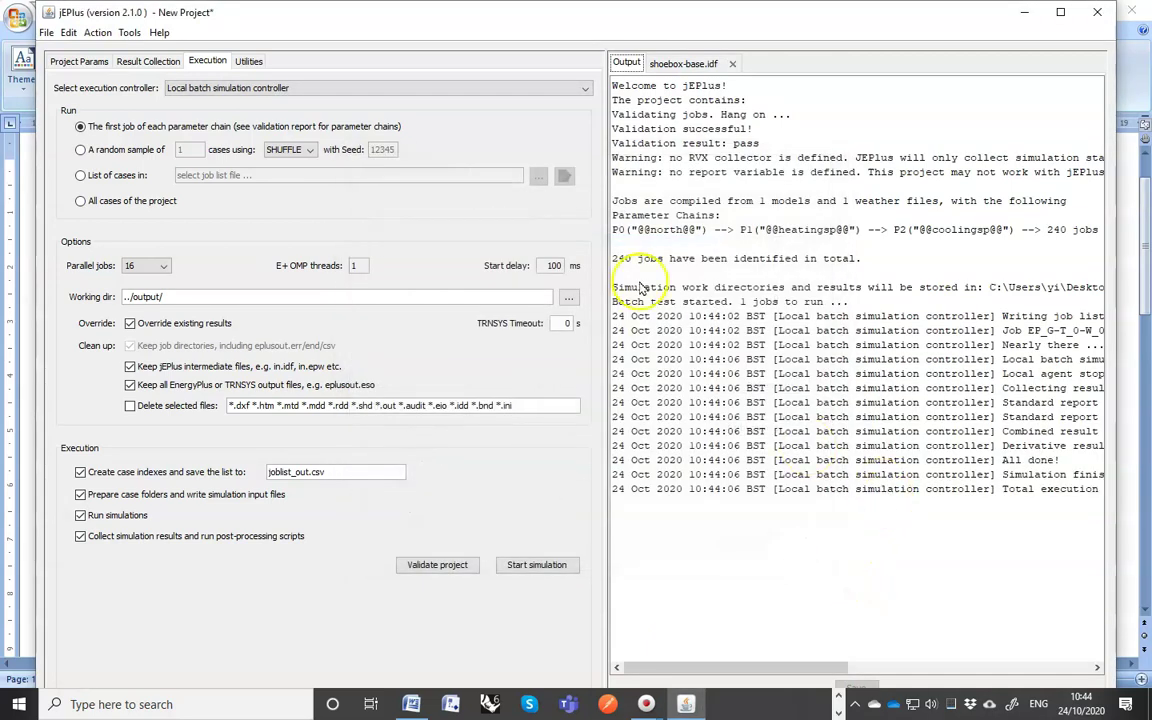
{"action": "left_click", "coordinate": [97, 32]}
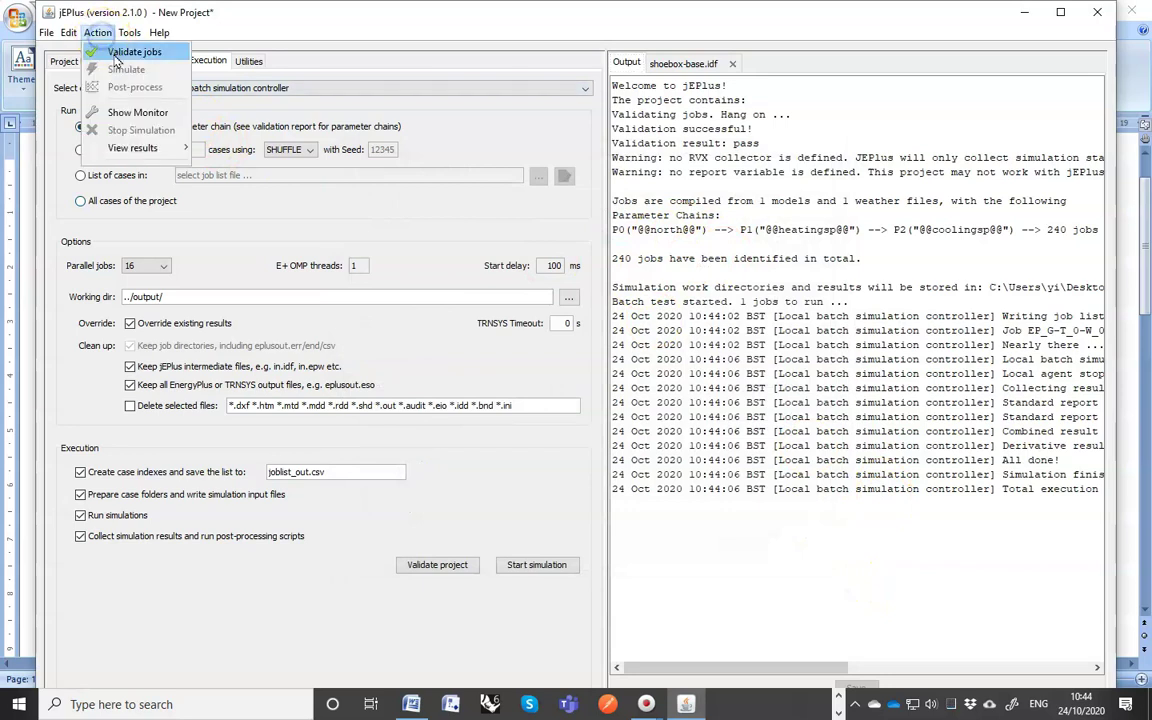
{"action": "mouse_move", "coordinate": [133, 148]}
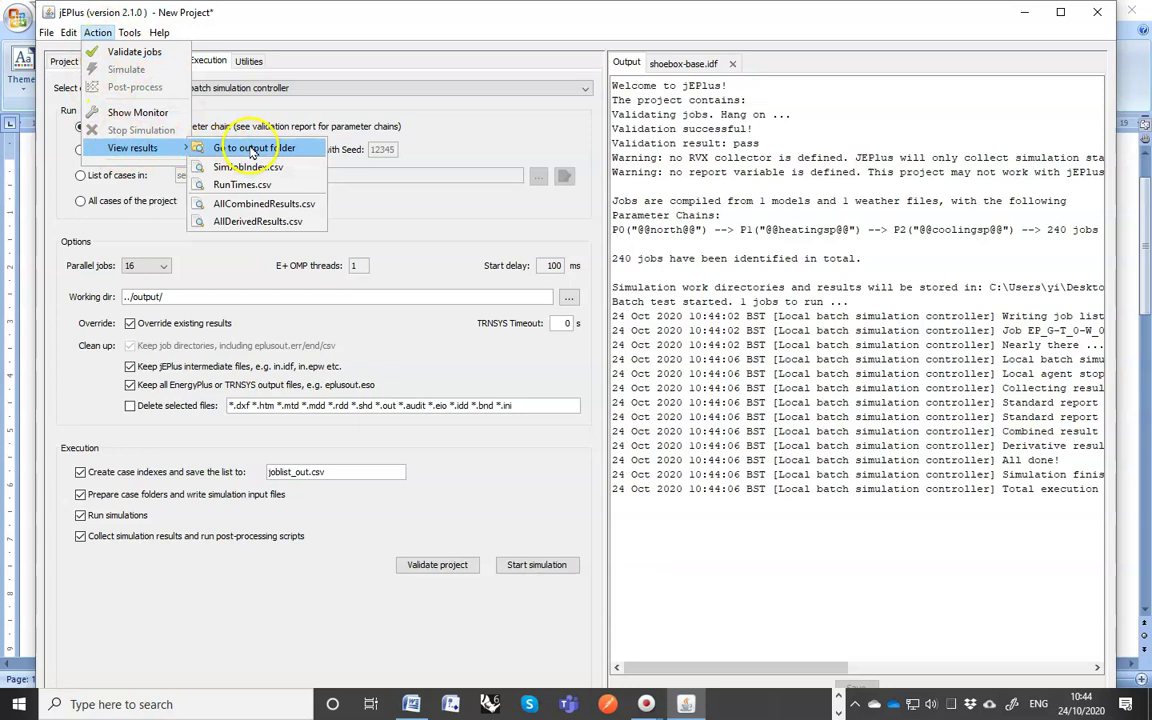
{"action": "left_click", "coordinate": [253, 151]}
{"action": "left_click_drag", "start_coordinate": [581, 209], "coordinate": [557, 133]}
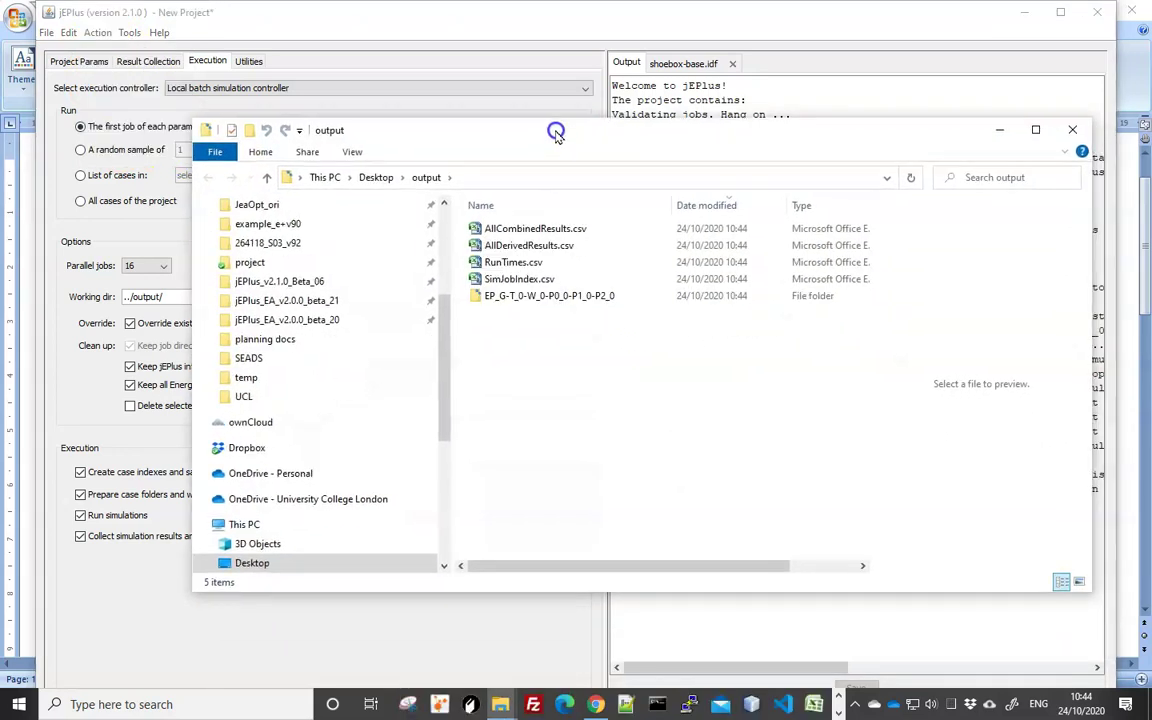
- Open eplustbl.htm from case folder EP_G-T_0-W_0-P0_0-P1_0-P2_0 in Chrome
{"action": "double_click", "coordinate": [537, 298]}
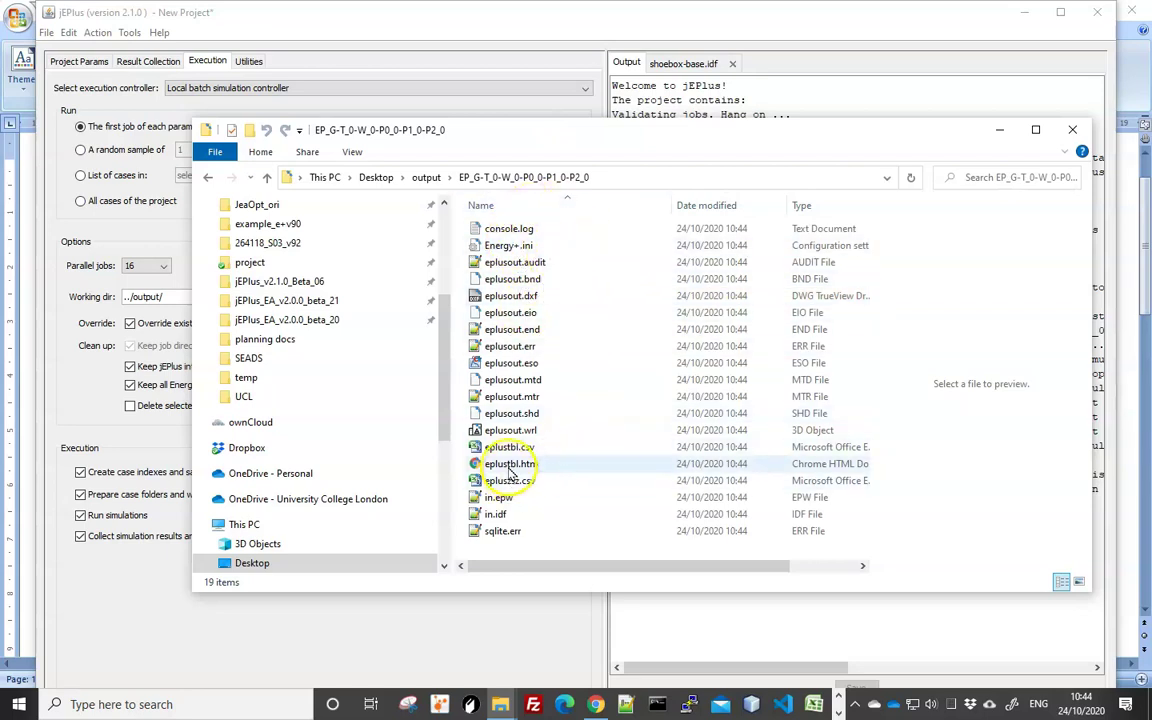
{"action": "left_click", "coordinate": [532, 467]}
{"action": "double_click", "coordinate": [540, 472]}
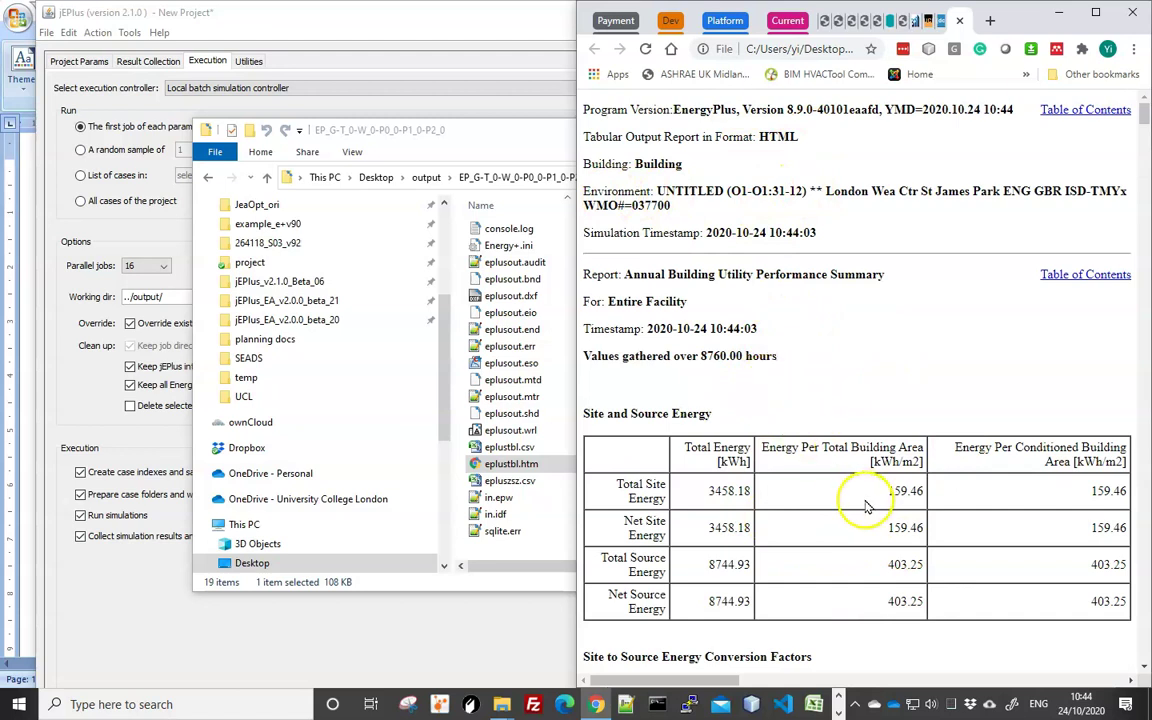
- Minimize File Explorer and bring jEPlus back in front of the Chrome report
{"action": "left_click", "coordinate": [445, 128]}
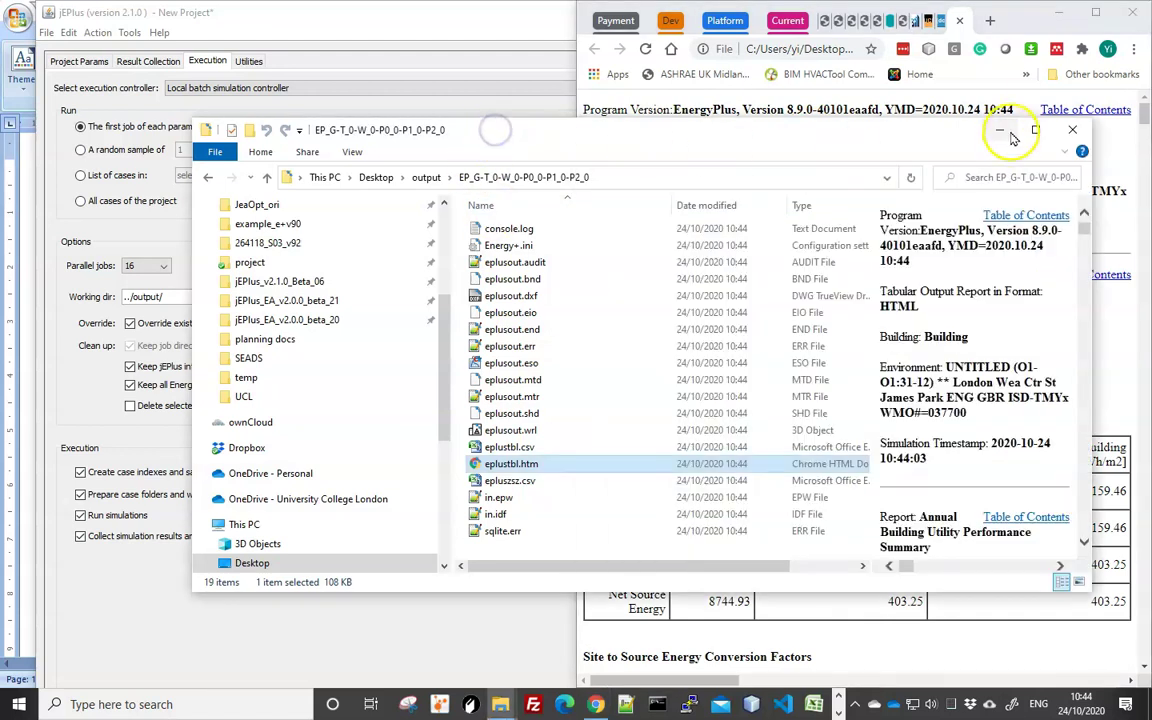
{"action": "left_click", "coordinate": [997, 131]}
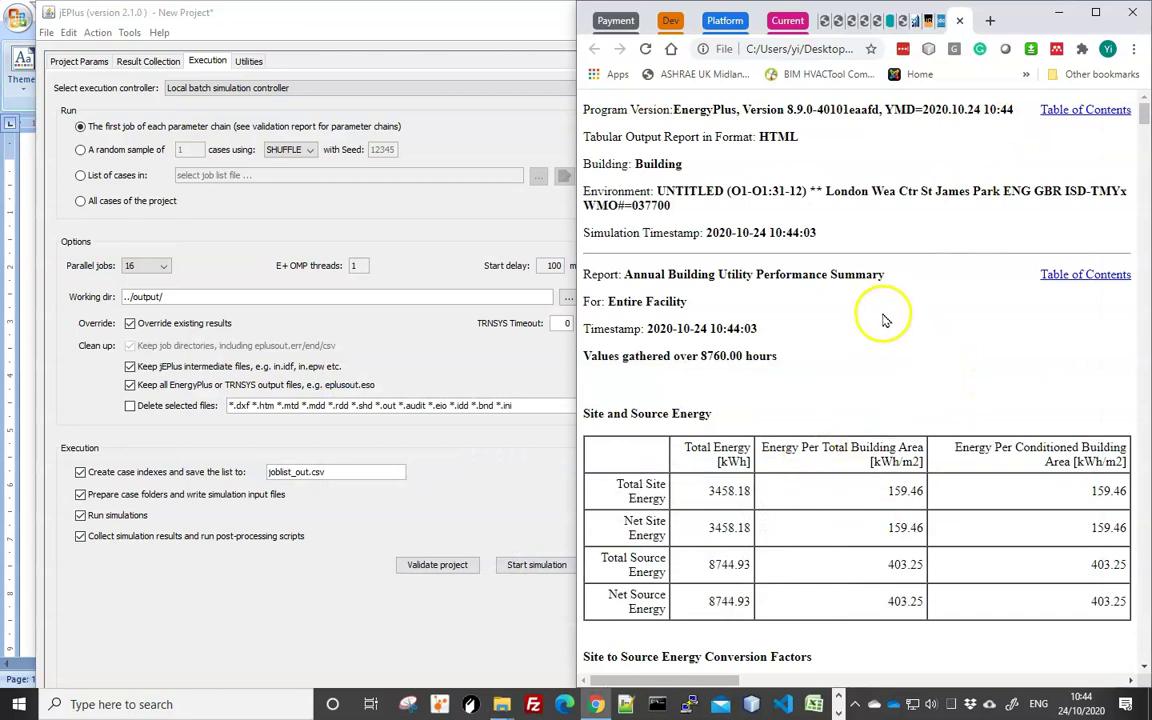
{"action": "left_click", "coordinate": [476, 445]}
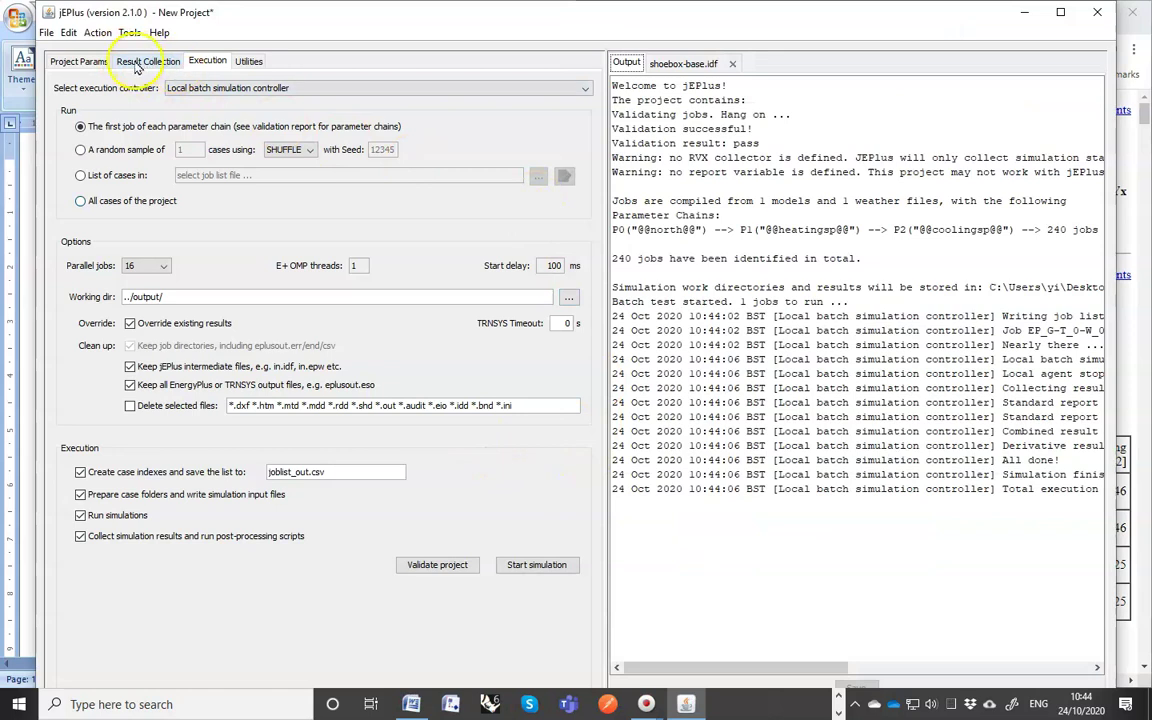
- Add a new CsvTable extraction item for eplustbl.csv under CSVs on Result Collection
{"action": "left_click", "coordinate": [137, 64]}
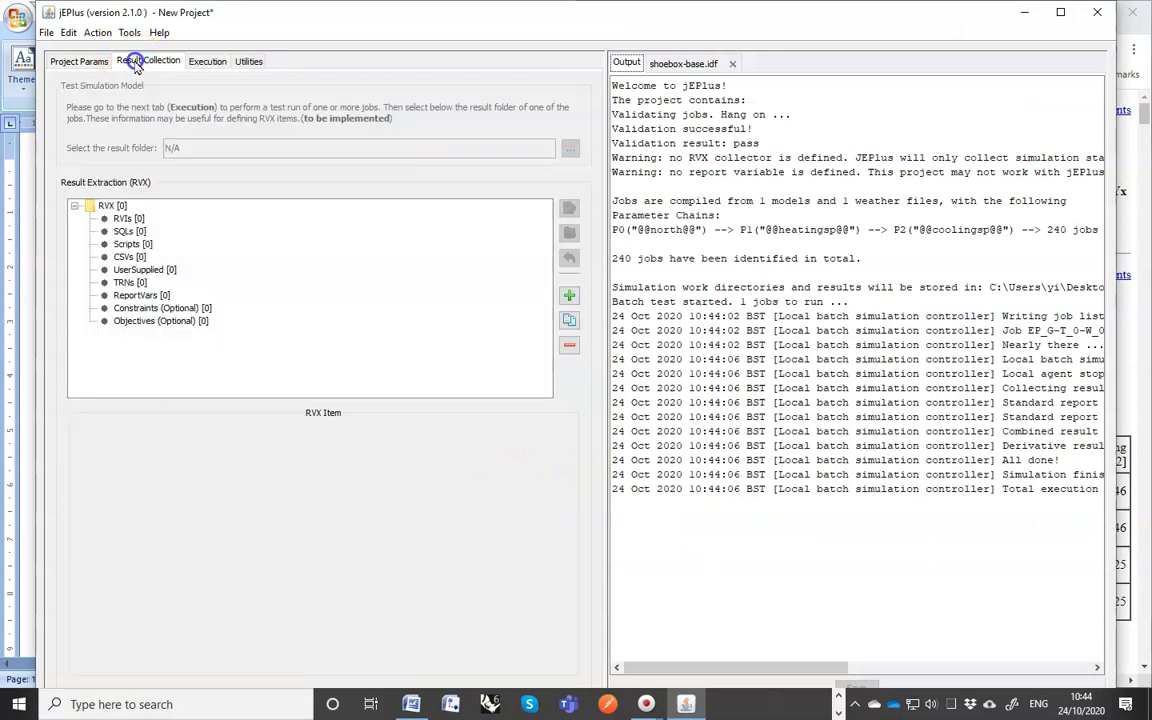
{"action": "left_click", "coordinate": [123, 258]}
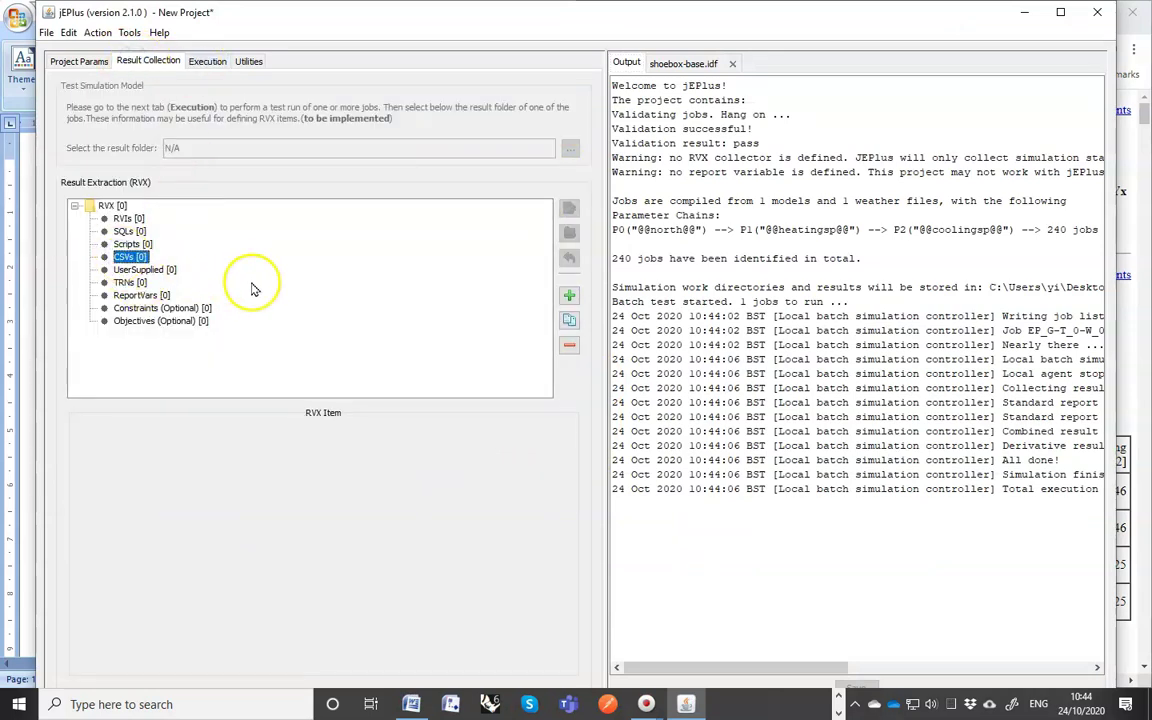
{"action": "left_click", "coordinate": [570, 297]}
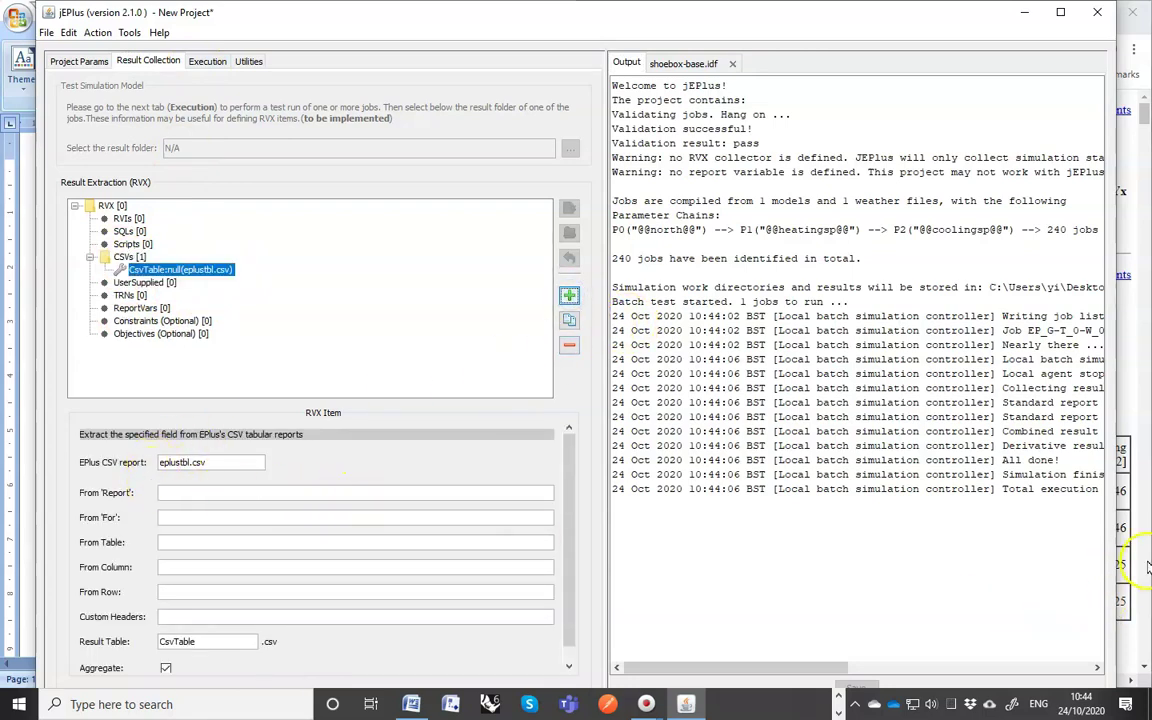
{"action": "left_click", "coordinate": [184, 490]}
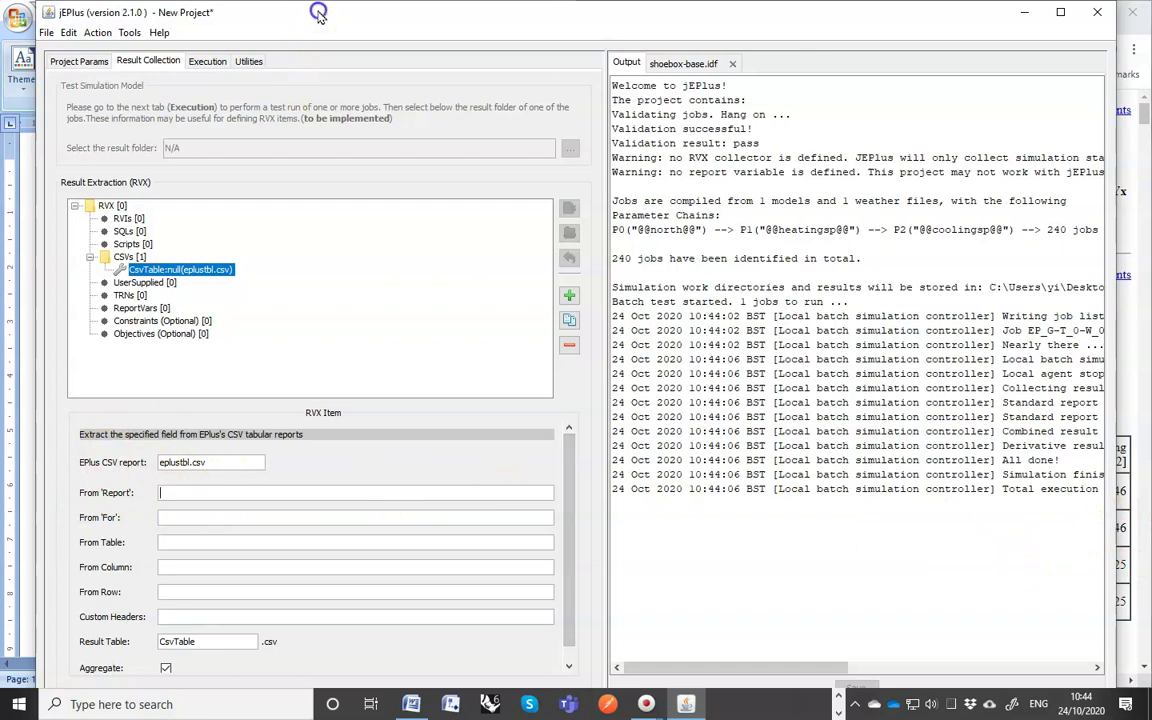
{"action": "left_click_drag", "start_coordinate": [318, 12], "coordinate": [283, 14]}
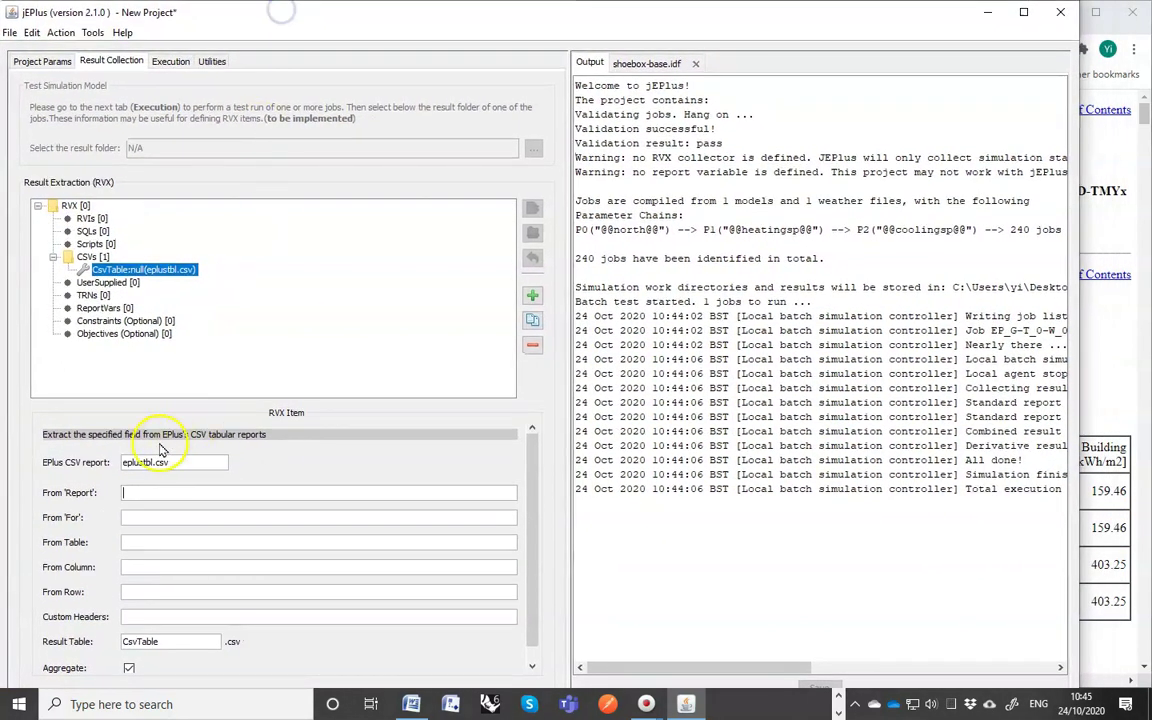
- Paste 'Annual Building Utility Performance Summary' as the report and 'Entire Facility' as For
{"action": "left_click", "coordinate": [128, 494]}
{"action": "left_click", "coordinate": [1122, 428]}
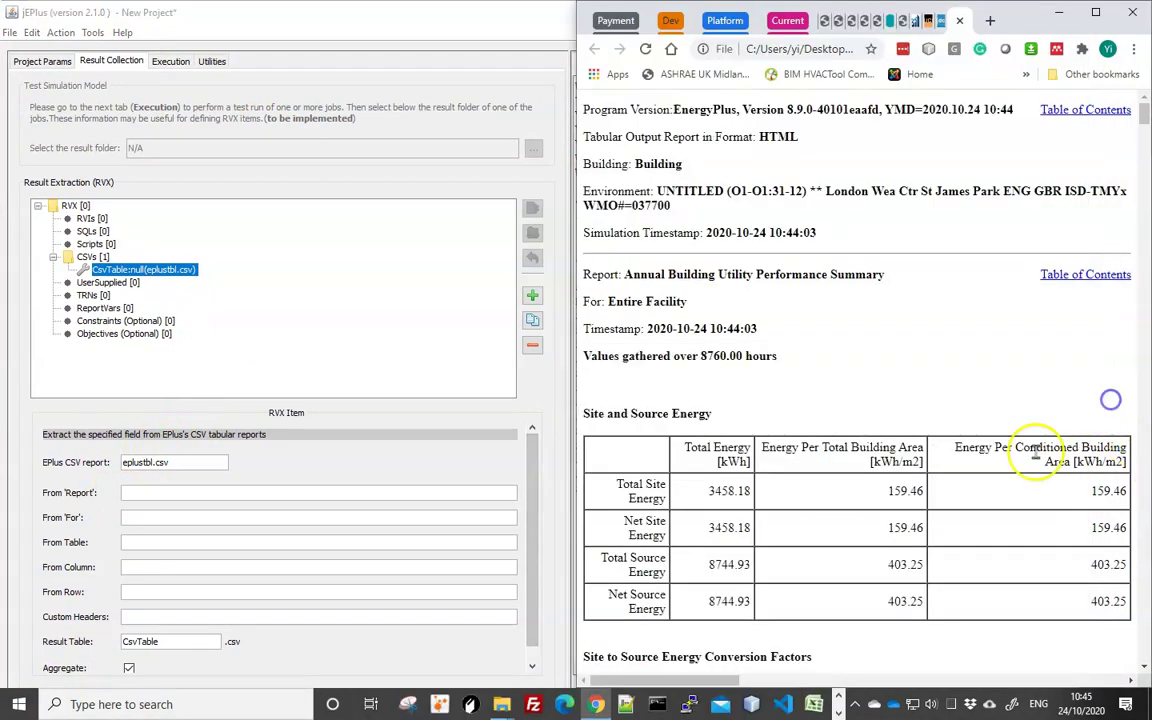
{"action": "scroll", "coordinate": [900, 430], "scroll_direction": "down", "scroll_amount": 1}
{"action": "scroll", "coordinate": [620, 250], "scroll_direction": "up", "scroll_amount": 1}
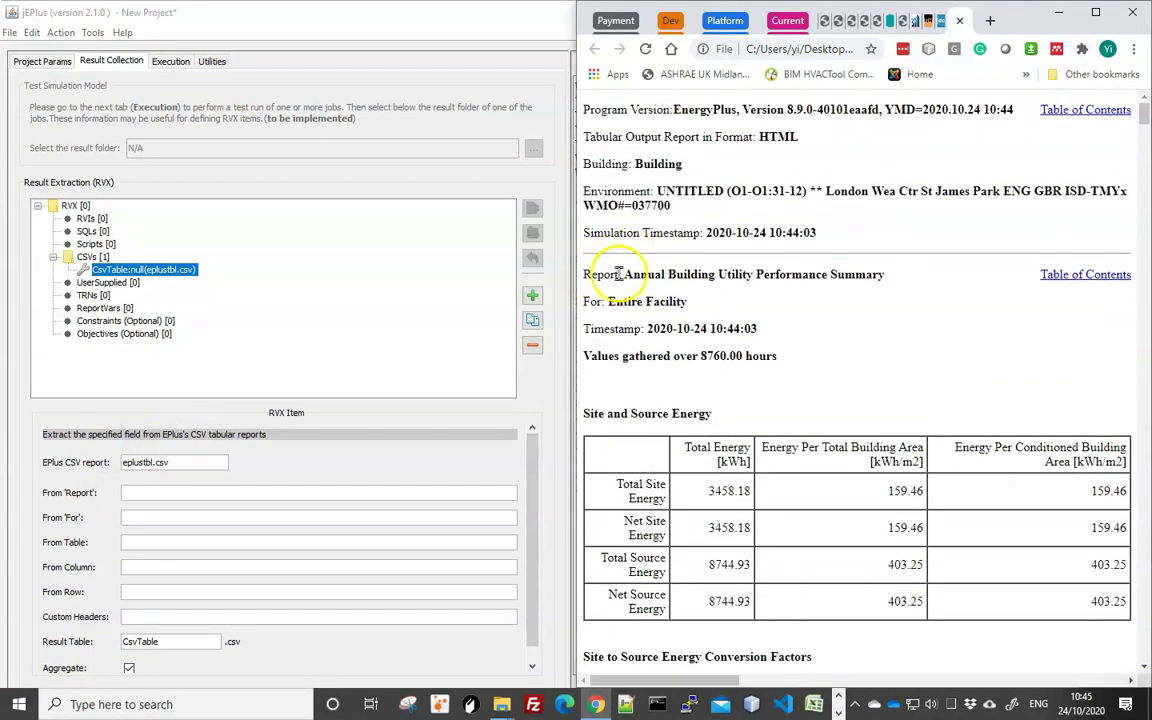
{"action": "left_click", "coordinate": [627, 274]}
{"action": "left_click_drag", "start_coordinate": [627, 274], "coordinate": [877, 280]}
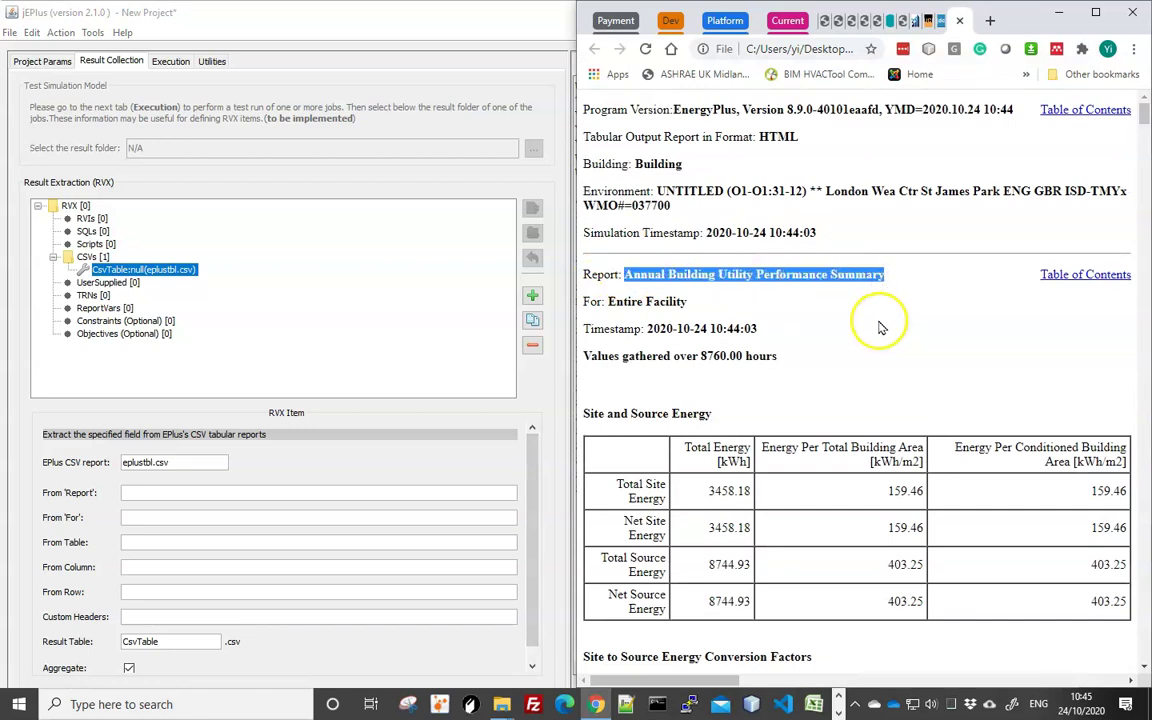
{"action": "left_click", "coordinate": [129, 492]}
{"action": "type", "text": "Annual Building Utility Performance Summary"}
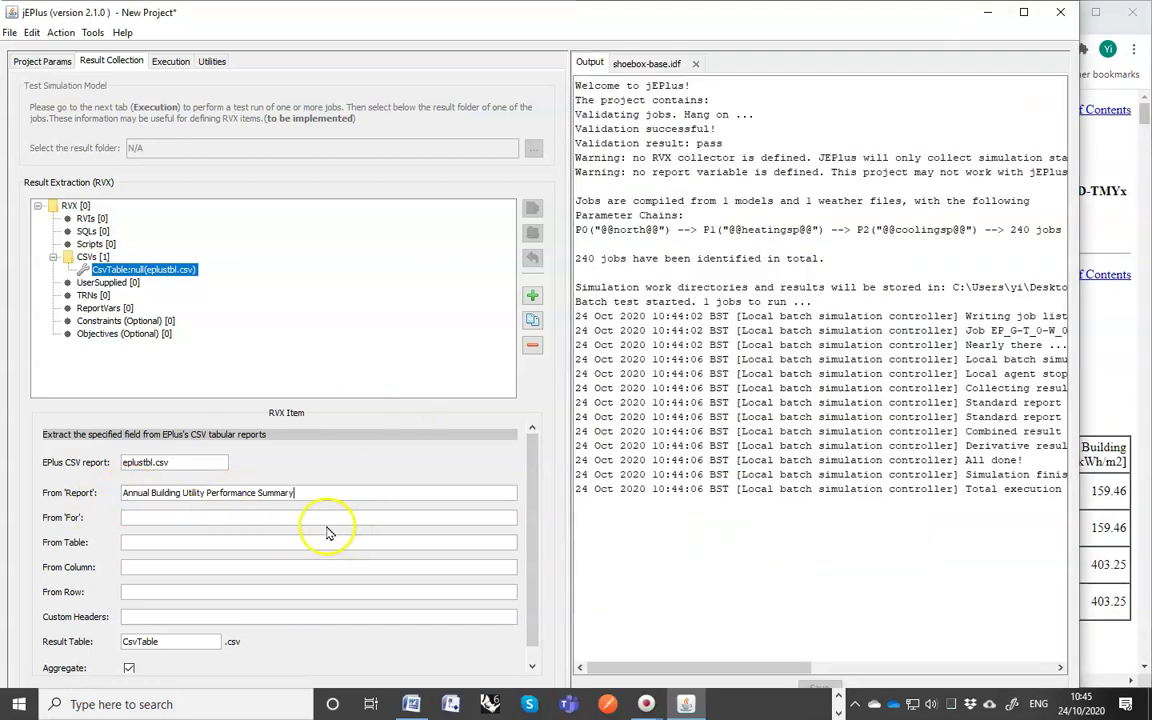
{"action": "left_click", "coordinate": [164, 517]}
{"action": "left_click", "coordinate": [1106, 391]}
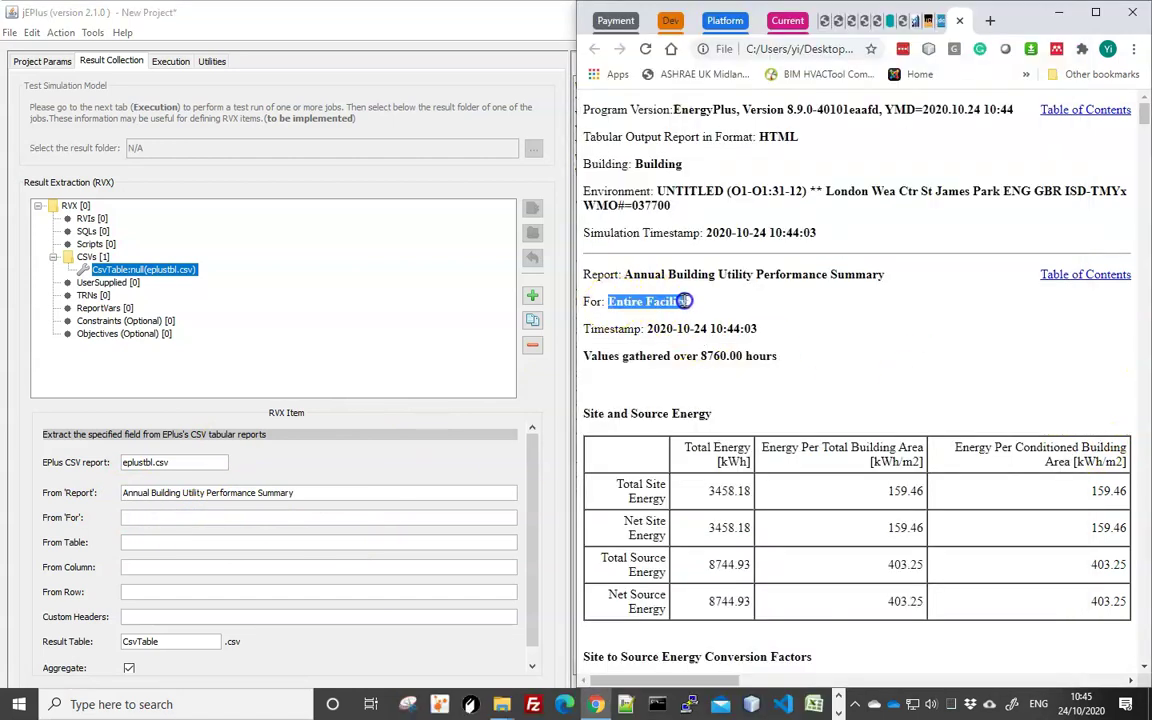
{"action": "left_click_drag", "start_coordinate": [684, 301], "coordinate": [688, 302]}
{"action": "key", "text": "ctrl+c"}
{"action": "left_click", "coordinate": [136, 517]}
{"action": "key", "text": "ctrl+v"}
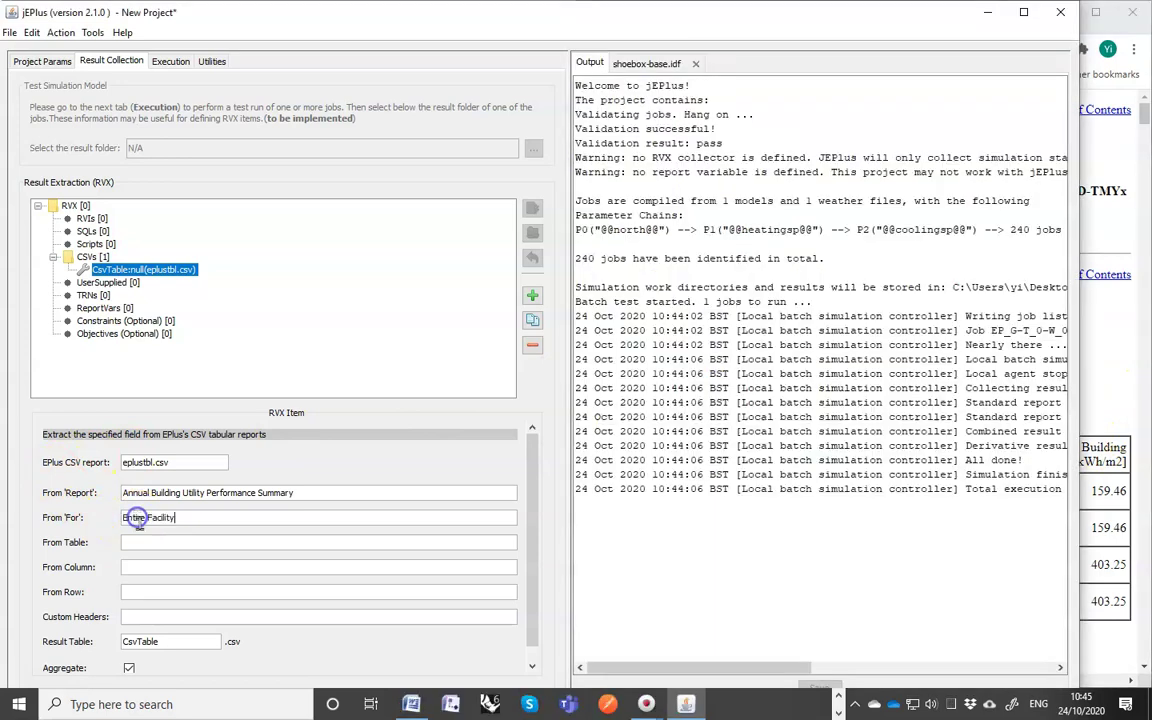
- Copy 'End Uses' as the table and 'District Heating [kWh]' as the column
{"action": "left_click", "coordinate": [1122, 395]}
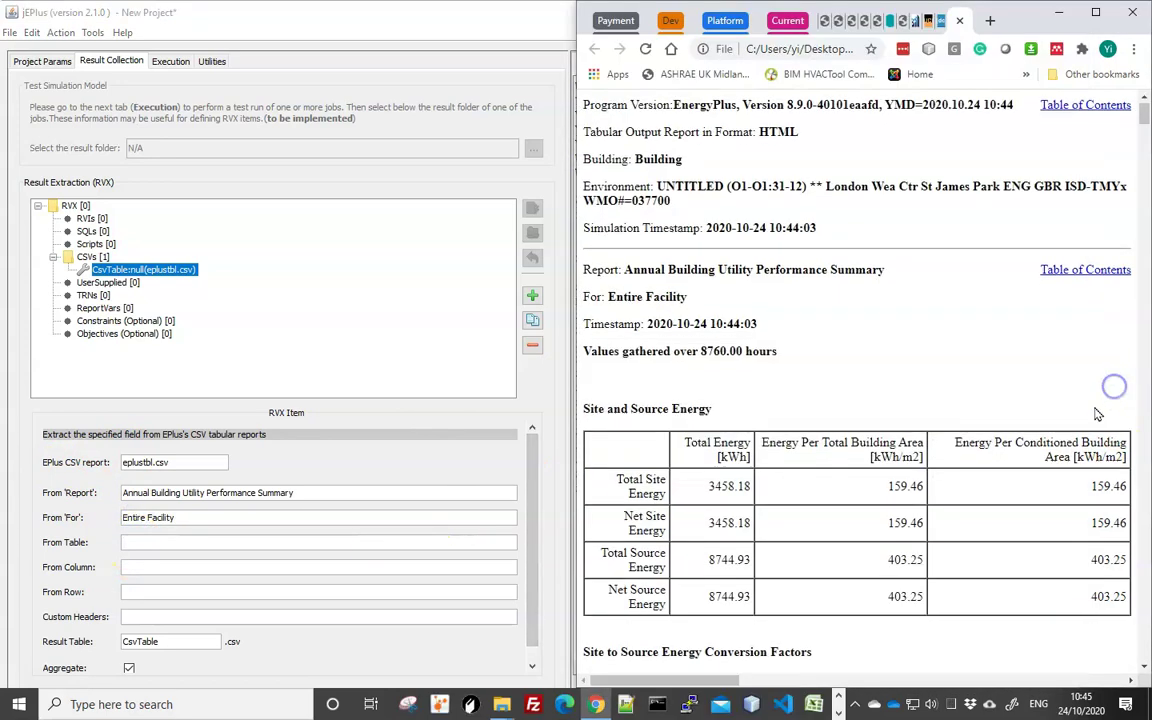
{"action": "scroll", "coordinate": [1029, 432], "scroll_direction": "down", "scroll_amount": 10}
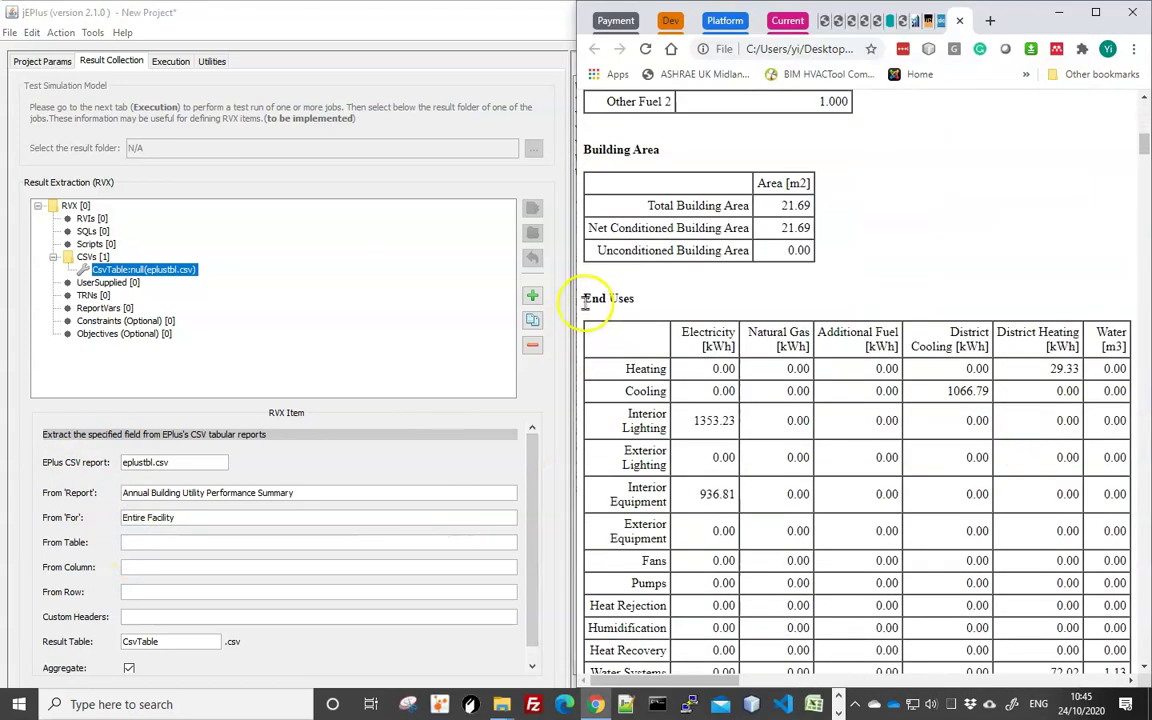
{"action": "left_click_drag", "start_coordinate": [585, 298], "coordinate": [631, 298]}
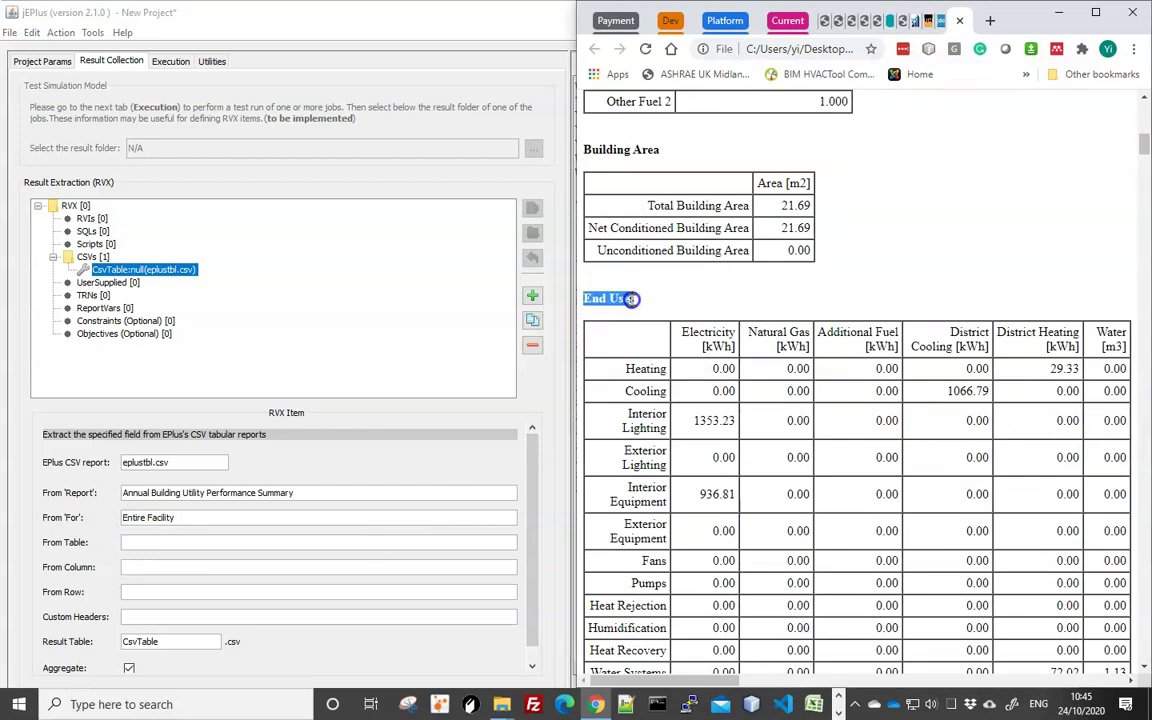
{"action": "key", "text": "ctrl+c"}
{"action": "left_click", "coordinate": [129, 543]}
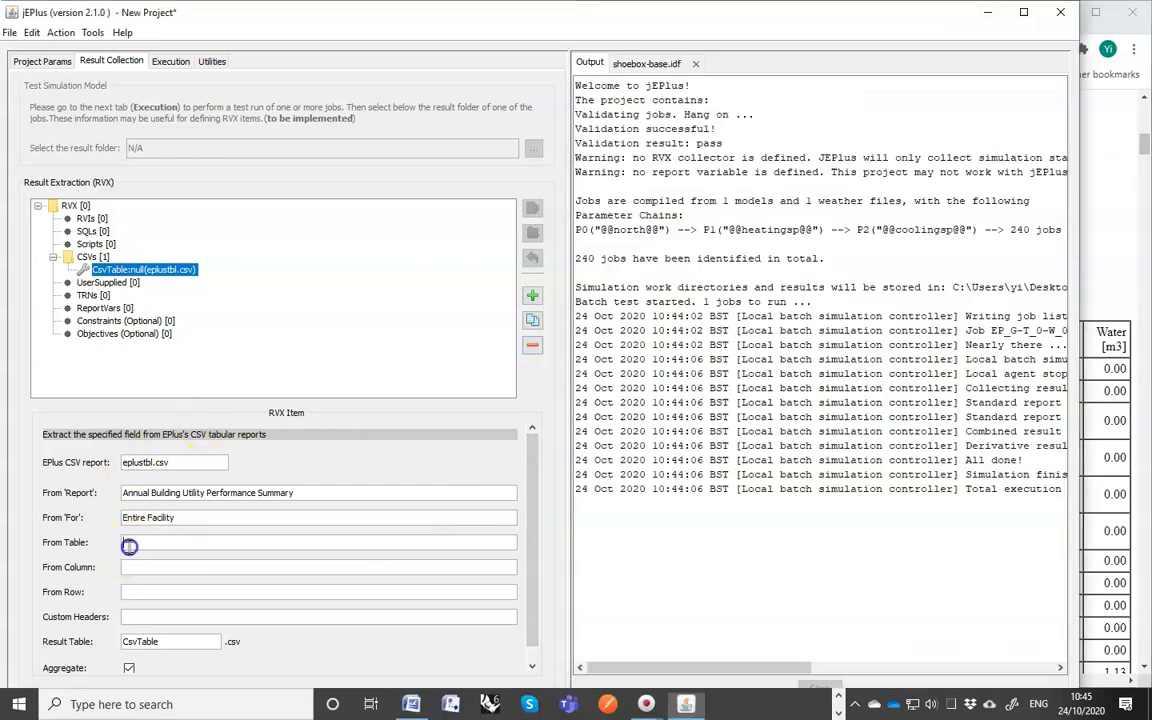
{"action": "key", "text": "ctrl+v"}
{"action": "left_click", "coordinate": [133, 567]}
{"action": "left_click", "coordinate": [1105, 293]}
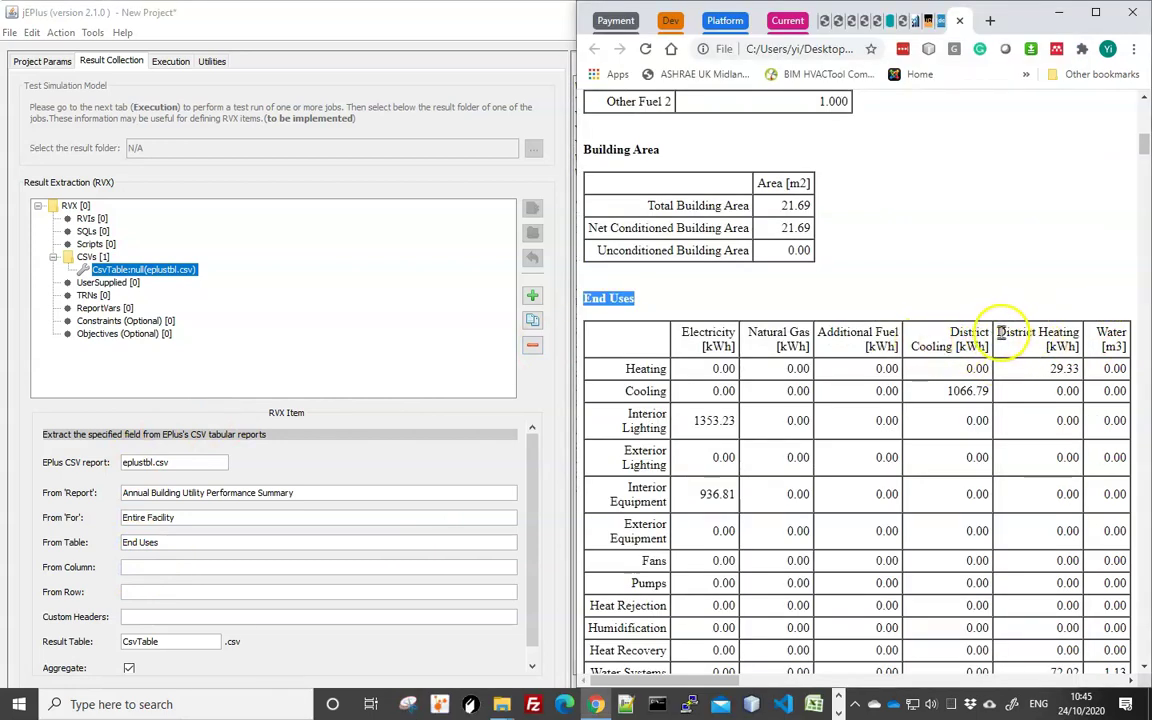
{"action": "left_click_drag", "start_coordinate": [1000, 337], "coordinate": [1052, 343]}
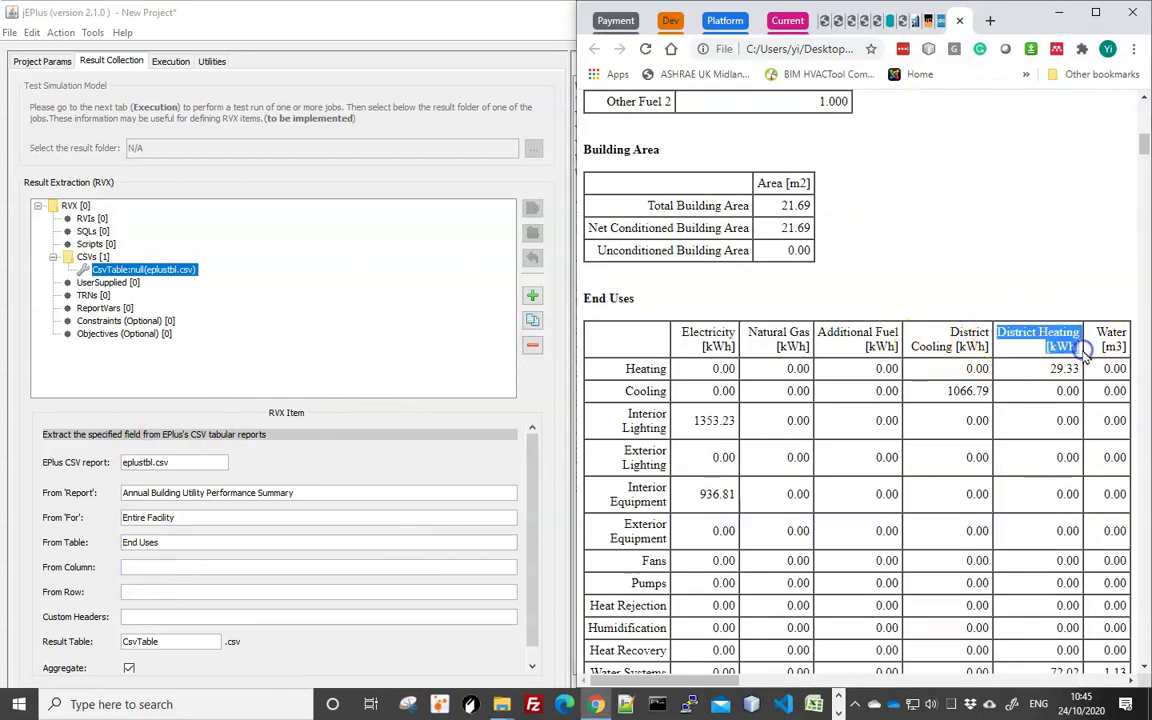
{"action": "key", "text": "ctrl+c"}
{"action": "left_click", "coordinate": [140, 567]}
{"action": "key", "text": "ctrl+v"}
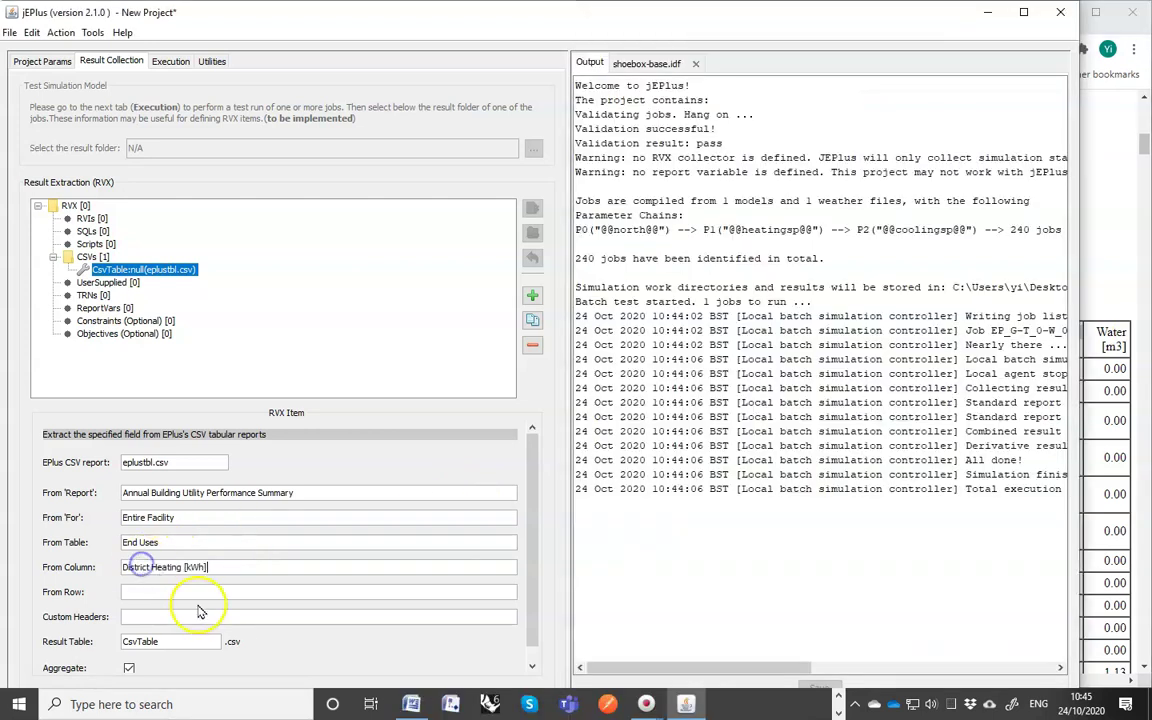
- Paste 'Heating' as the source row and locate the 29.33 district heating value
{"action": "left_click", "coordinate": [1107, 385]}
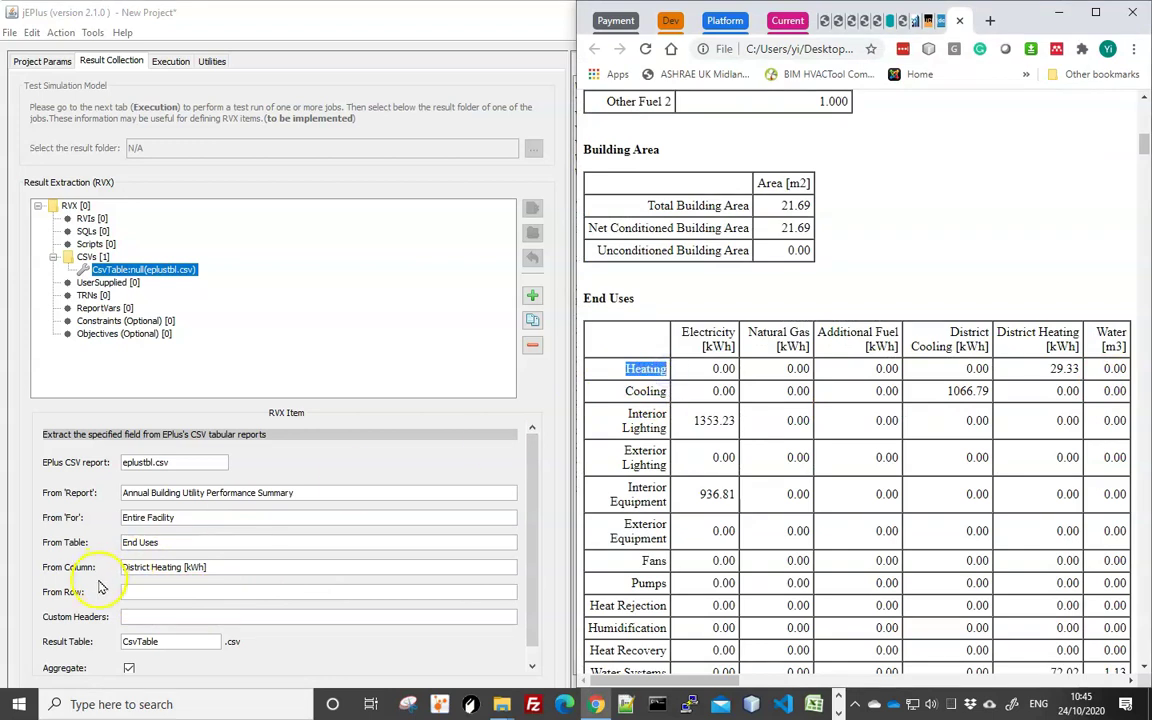
{"action": "key", "text": "ctrl+c"}
{"action": "left_click", "coordinate": [134, 592]}
{"action": "key", "text": "ctrl+v"}
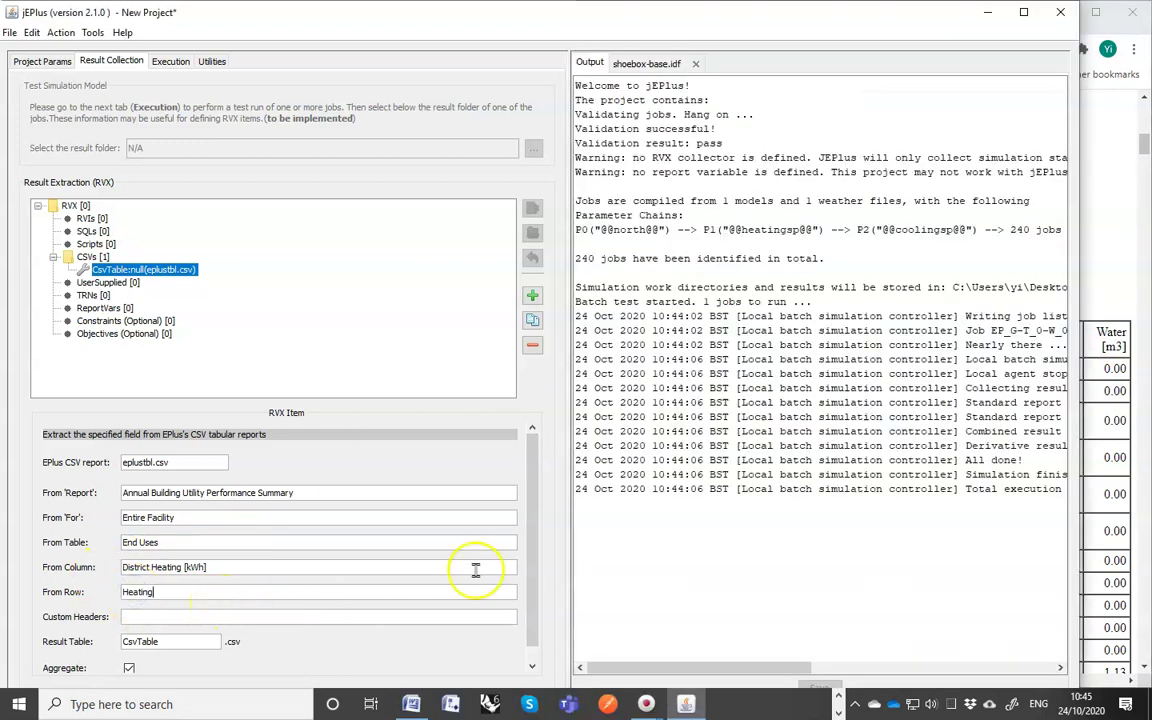
{"action": "left_click", "coordinate": [1108, 418]}
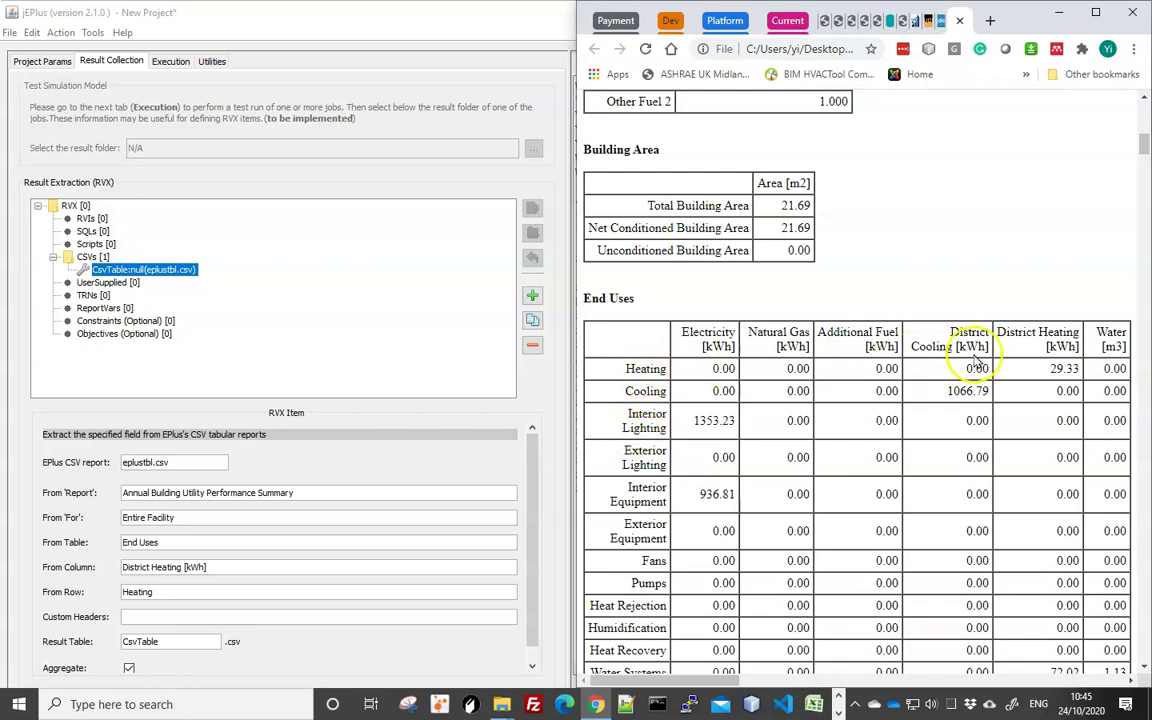
{"action": "left_click", "coordinate": [1054, 367]}
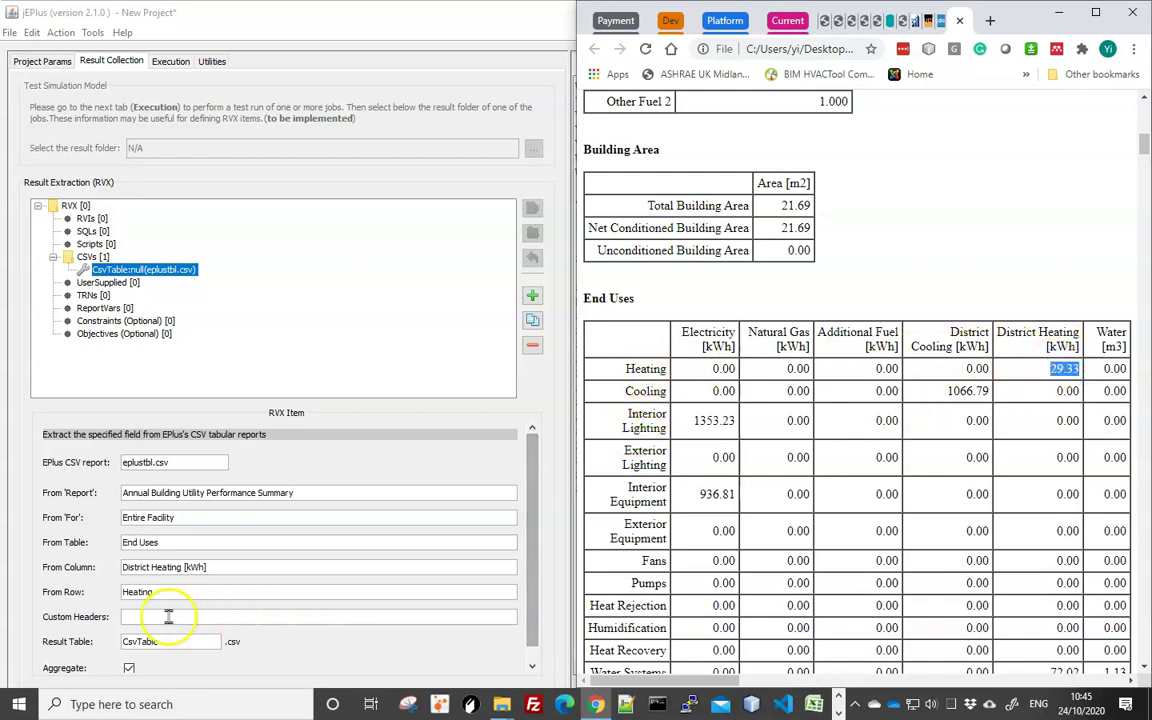
- Set custom header 'Heating [kWh]' and rename the result table to 'heating'
{"action": "left_click", "coordinate": [127, 617]}
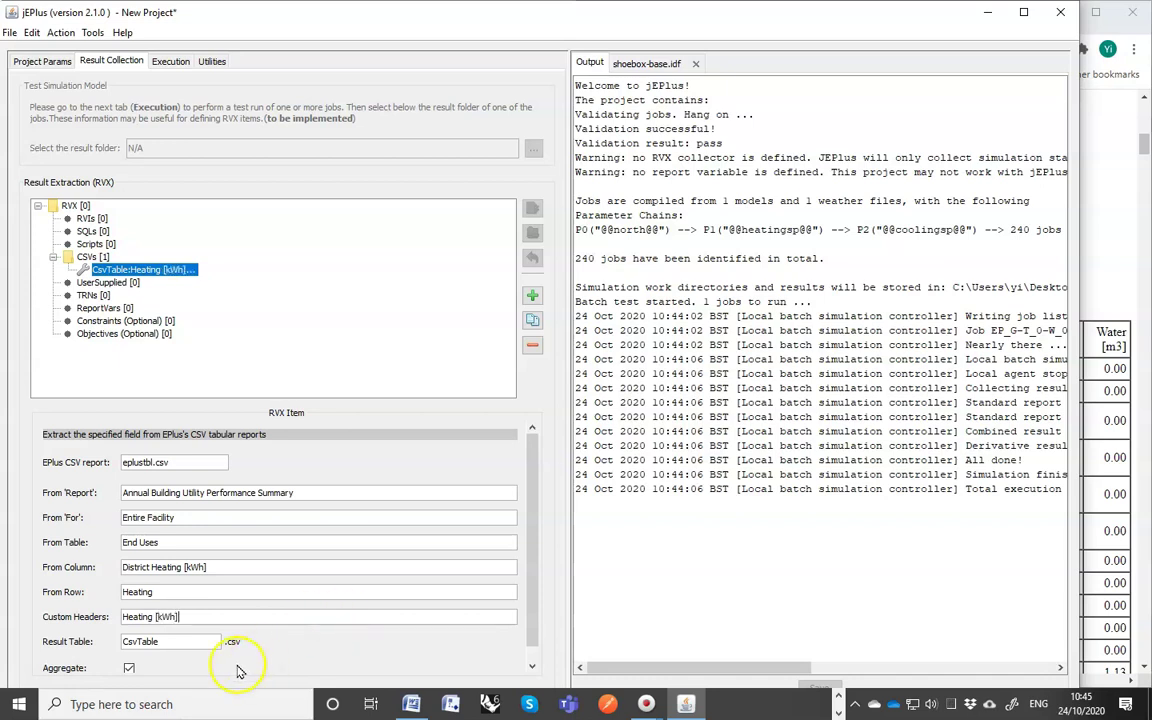
{"action": "left_click_drag", "start_coordinate": [175, 645], "coordinate": [97, 647]}
{"action": "type", "text": "heating"}
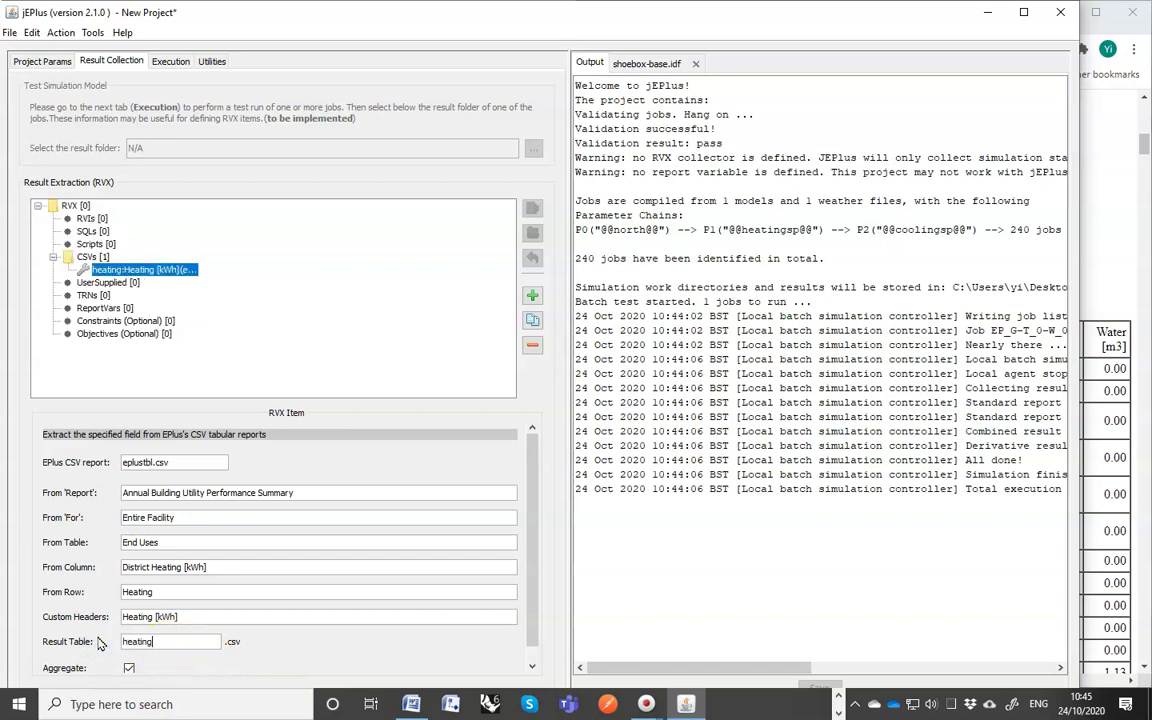
{"action": "scroll", "coordinate": [231, 617], "scroll_direction": "down", "scroll_amount": 1}
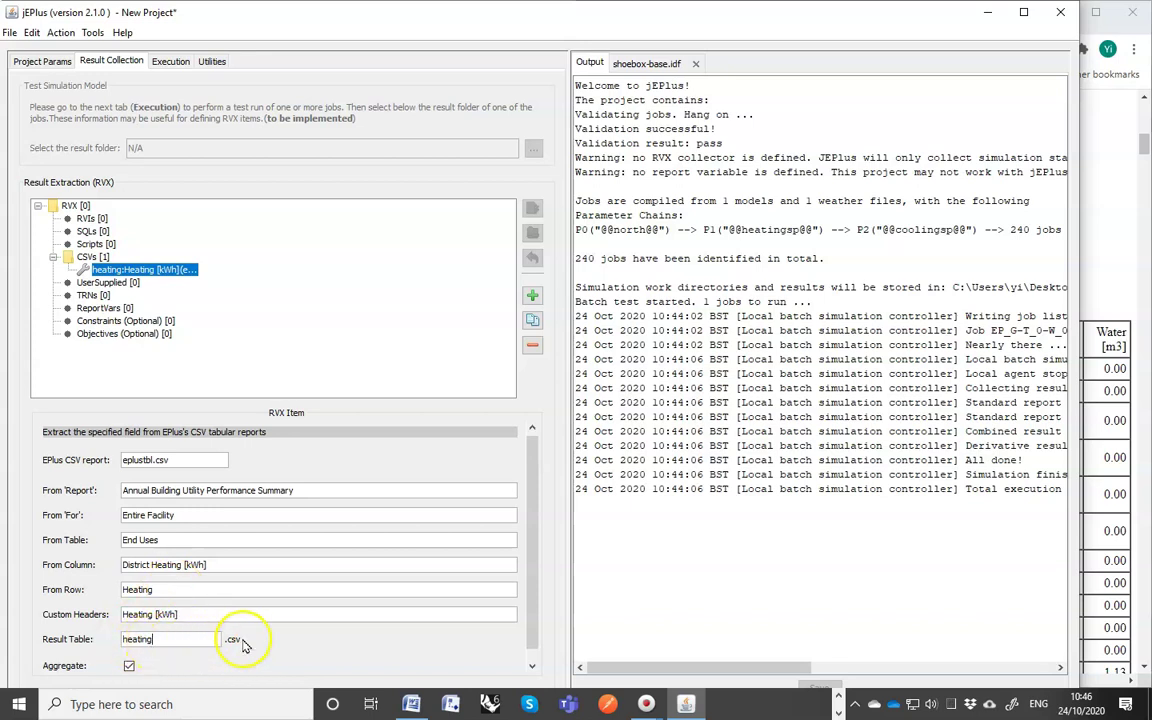
{"action": "scroll", "coordinate": [220, 642], "scroll_direction": "down", "scroll_amount": 1}
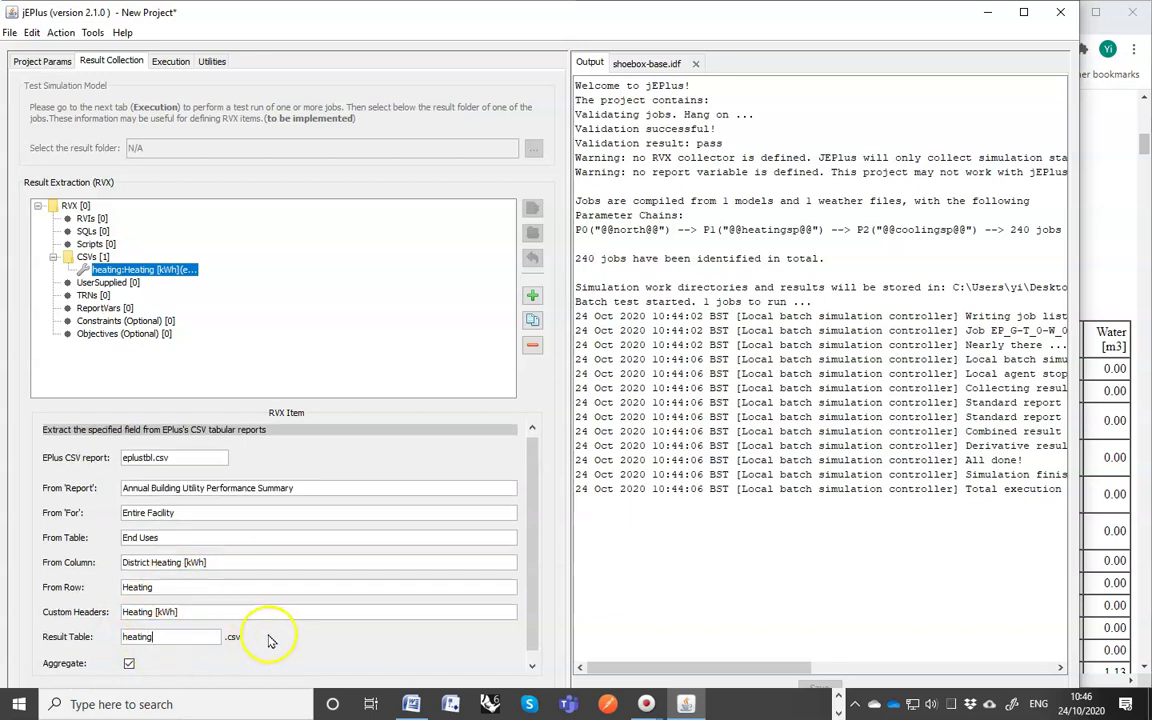
{"action": "scroll", "coordinate": [220, 580], "scroll_direction": "down", "scroll_amount": 1}
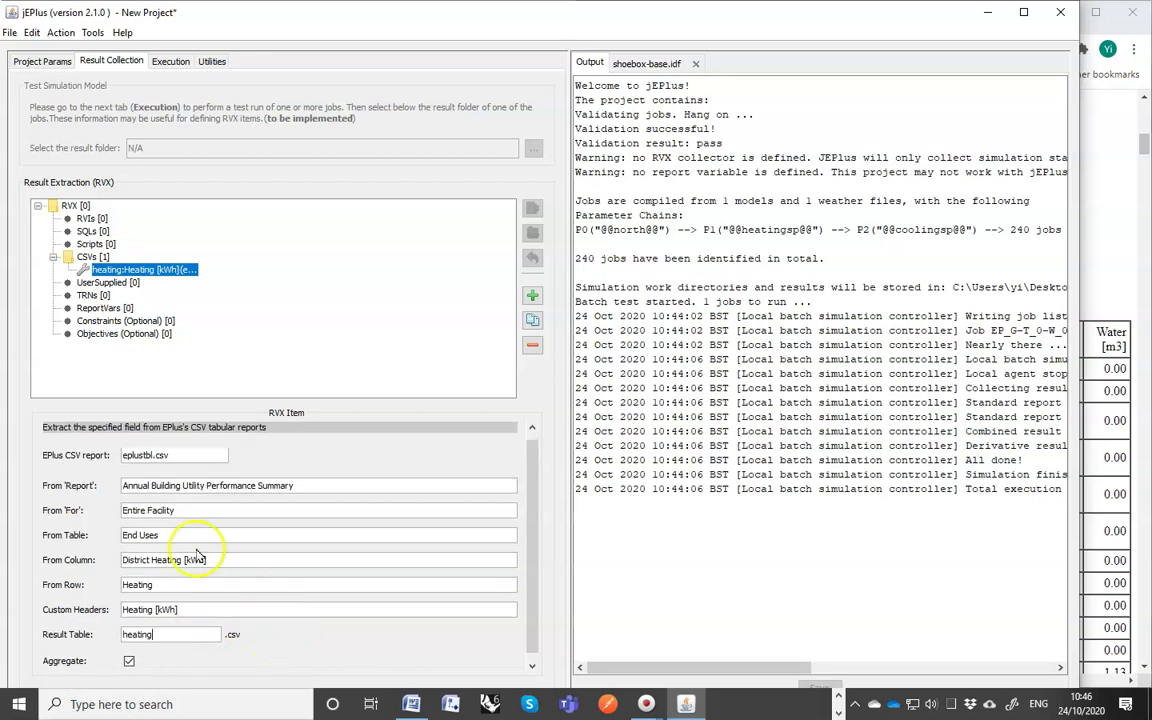
- Duplicate the heating item and switch its column, header and result table to cooling
{"action": "left_click", "coordinate": [533, 321]}
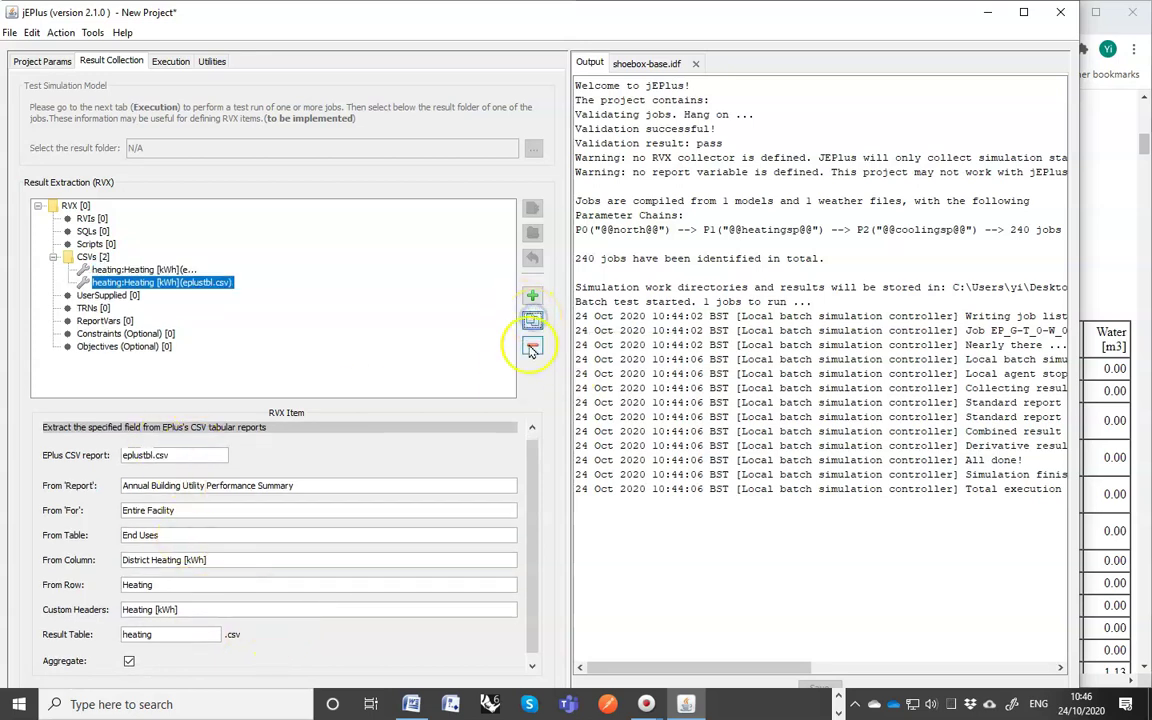
{"action": "double_click", "coordinate": [168, 560]}
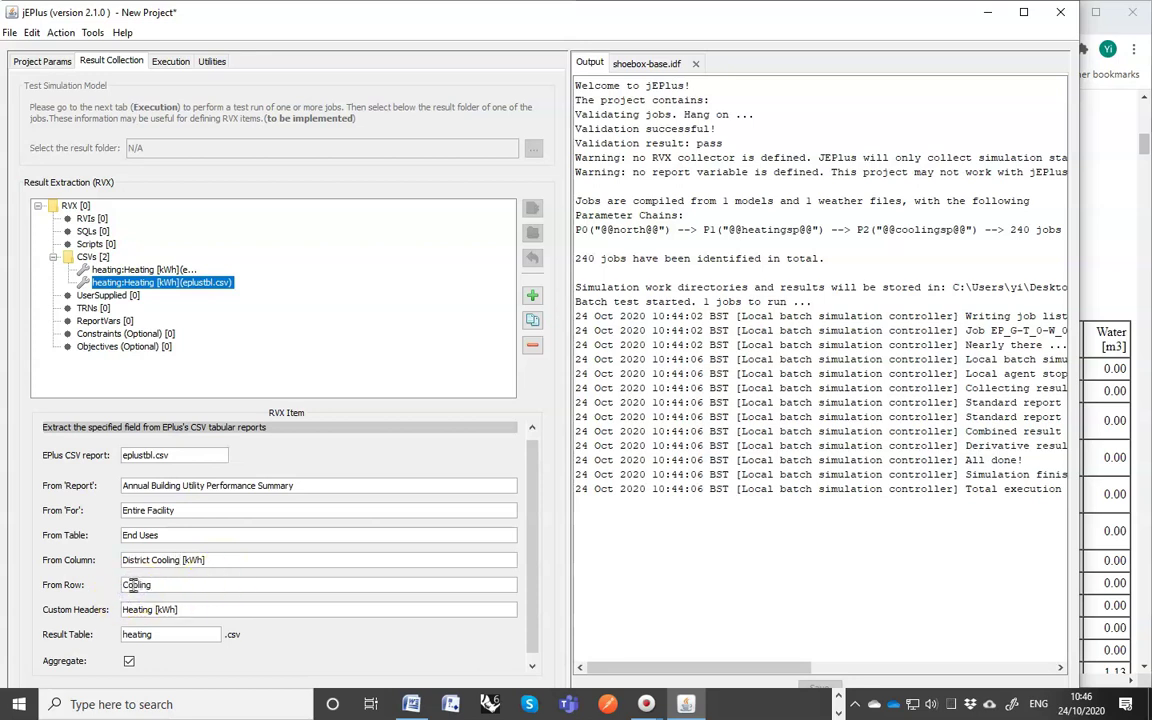
{"action": "double_click", "coordinate": [137, 610]}
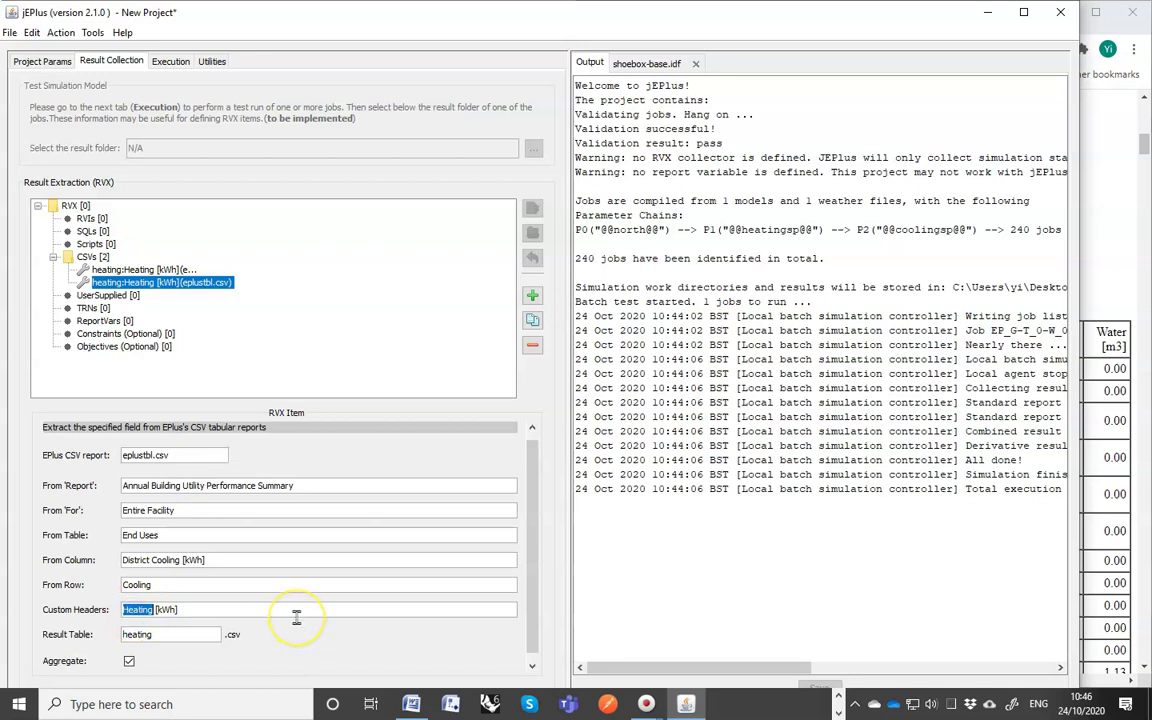
{"action": "type", "text": "Co"}
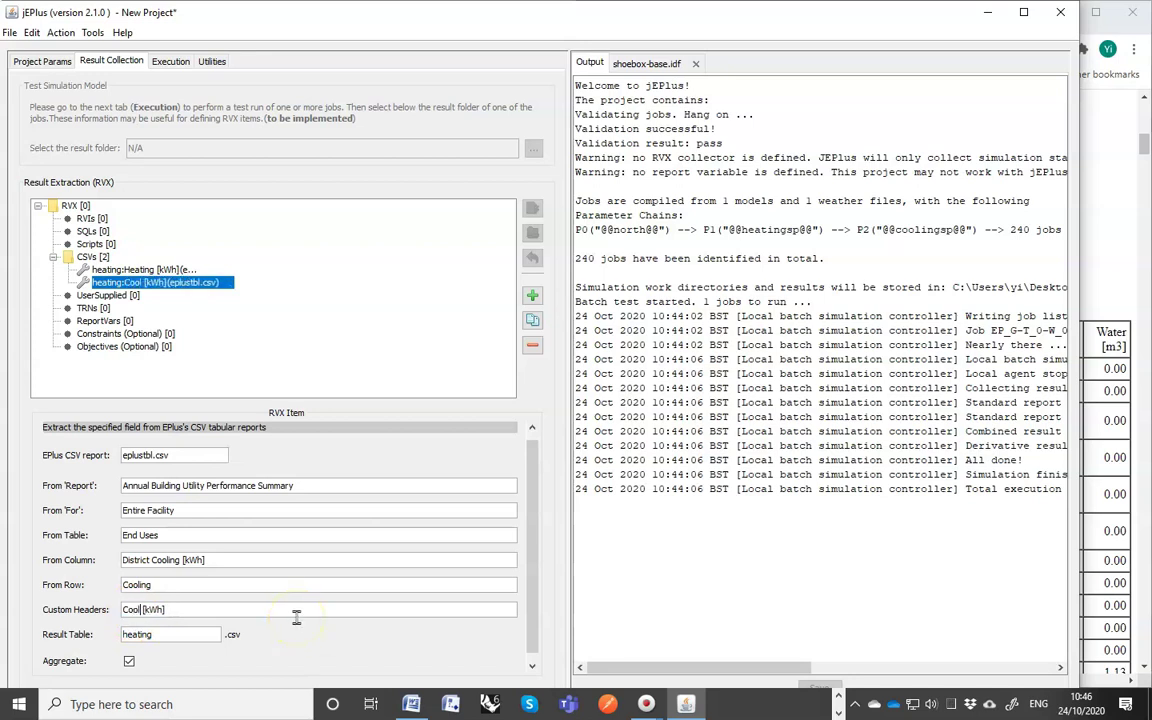
{"action": "type", "text": "oling"}
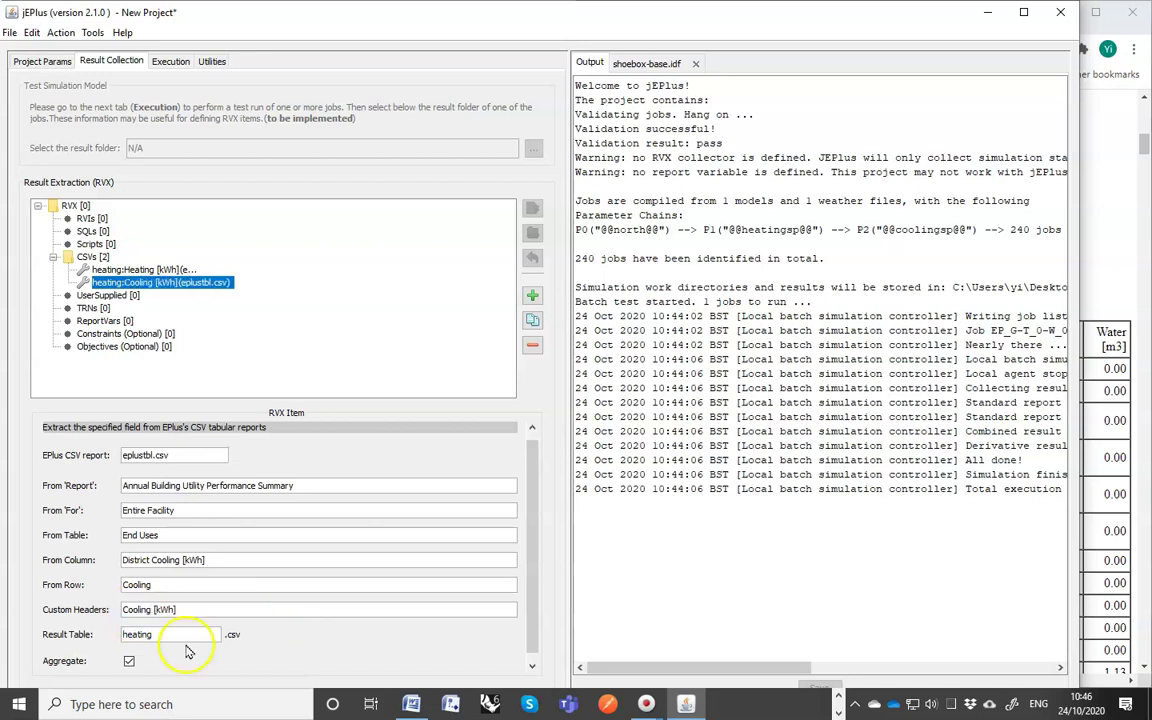
{"action": "left_click", "coordinate": [142, 634]}
{"action": "type", "text": "cooling"}
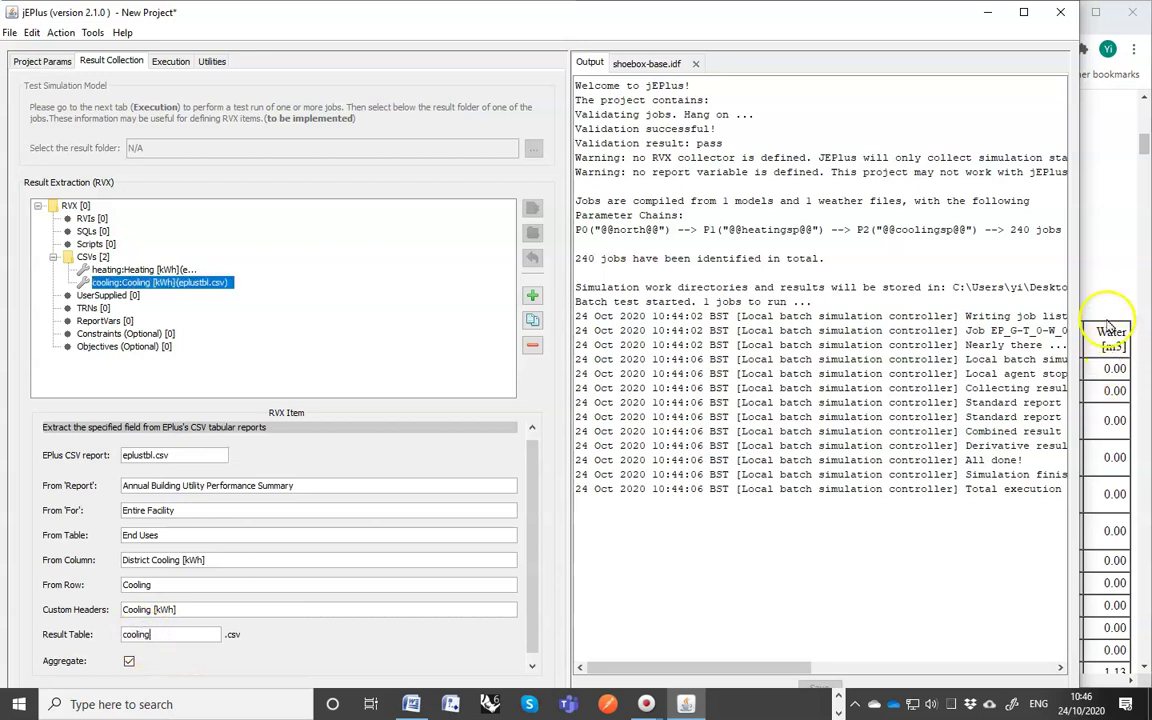
- Check the Cooling row in End Uses and duplicate the cooling item
{"action": "left_click", "coordinate": [1108, 332]}
{"action": "left_click_drag", "start_coordinate": [633, 393], "coordinate": [667, 391]}
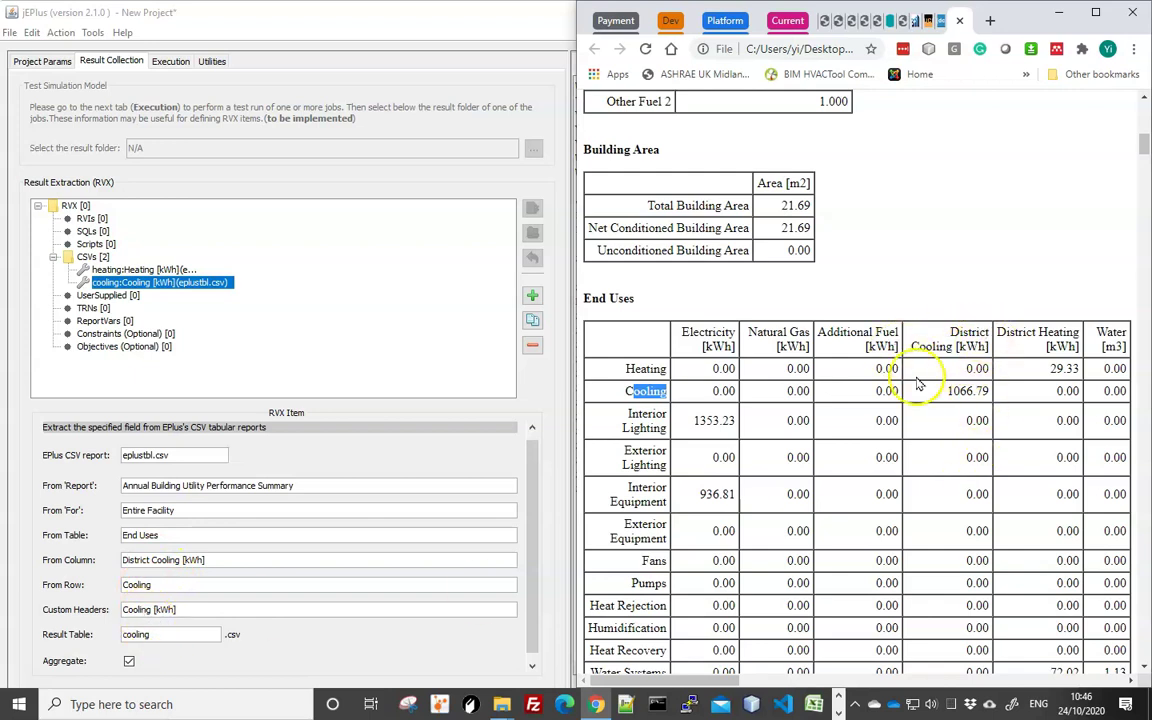
{"action": "scroll", "coordinate": [295, 645], "scroll_direction": "down", "scroll_amount": 1}
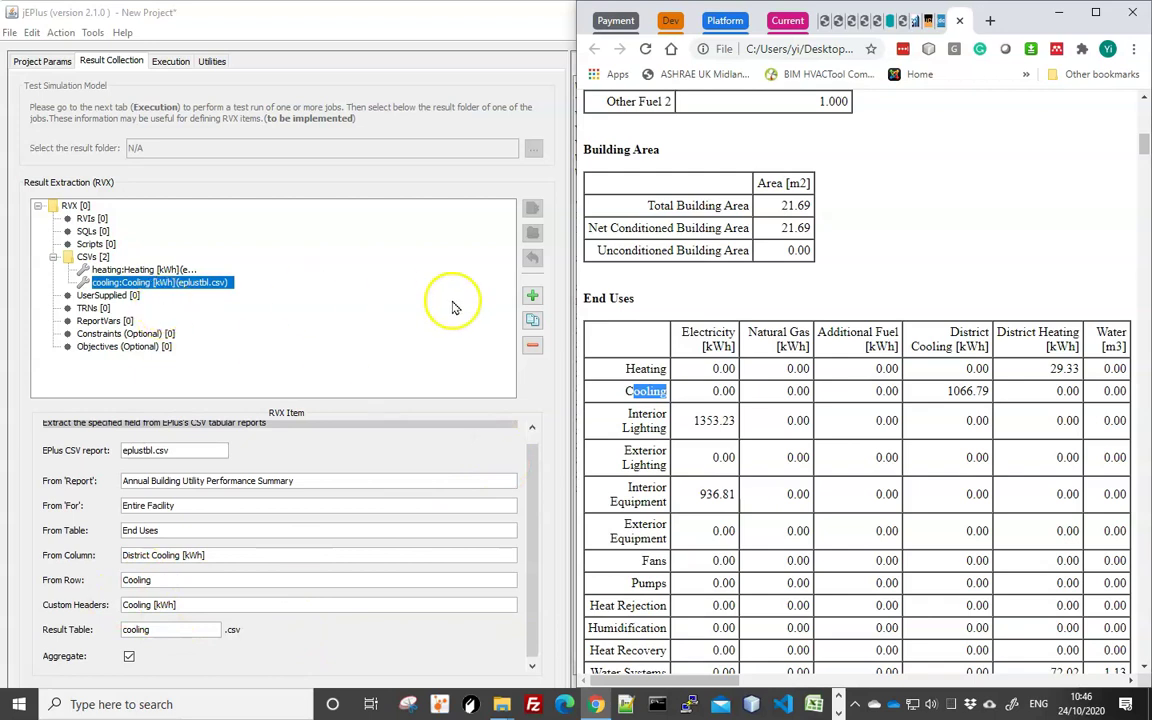
{"action": "left_click", "coordinate": [533, 322]}
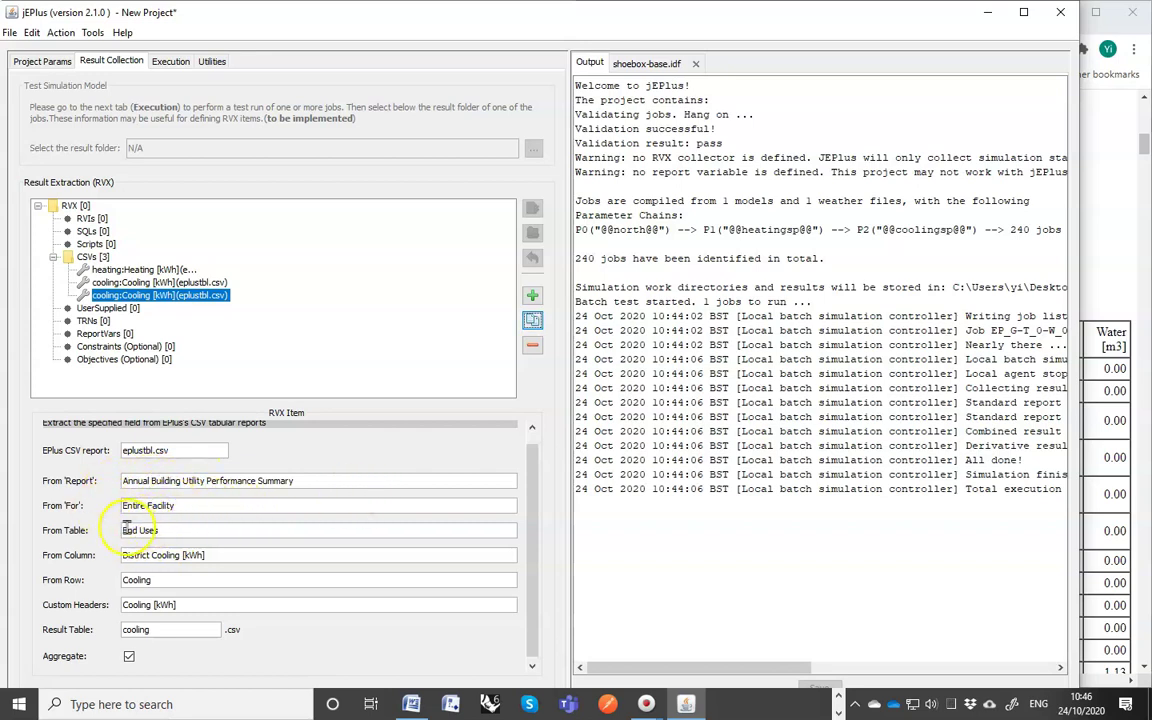
- Set the source table to 'Comfort and Setpoint Not Met Summary' from the report
{"action": "left_click", "coordinate": [160, 530]}
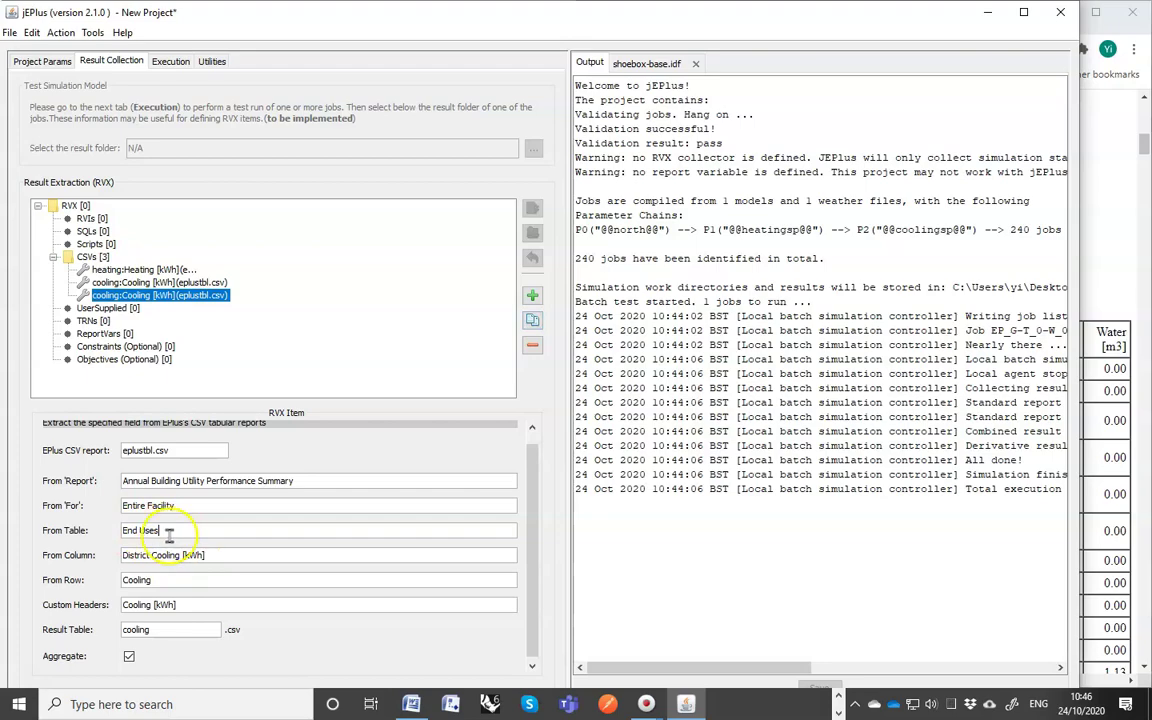
{"action": "left_click", "coordinate": [1111, 303]}
{"action": "scroll", "coordinate": [910, 480], "scroll_direction": "down", "scroll_amount": 4}
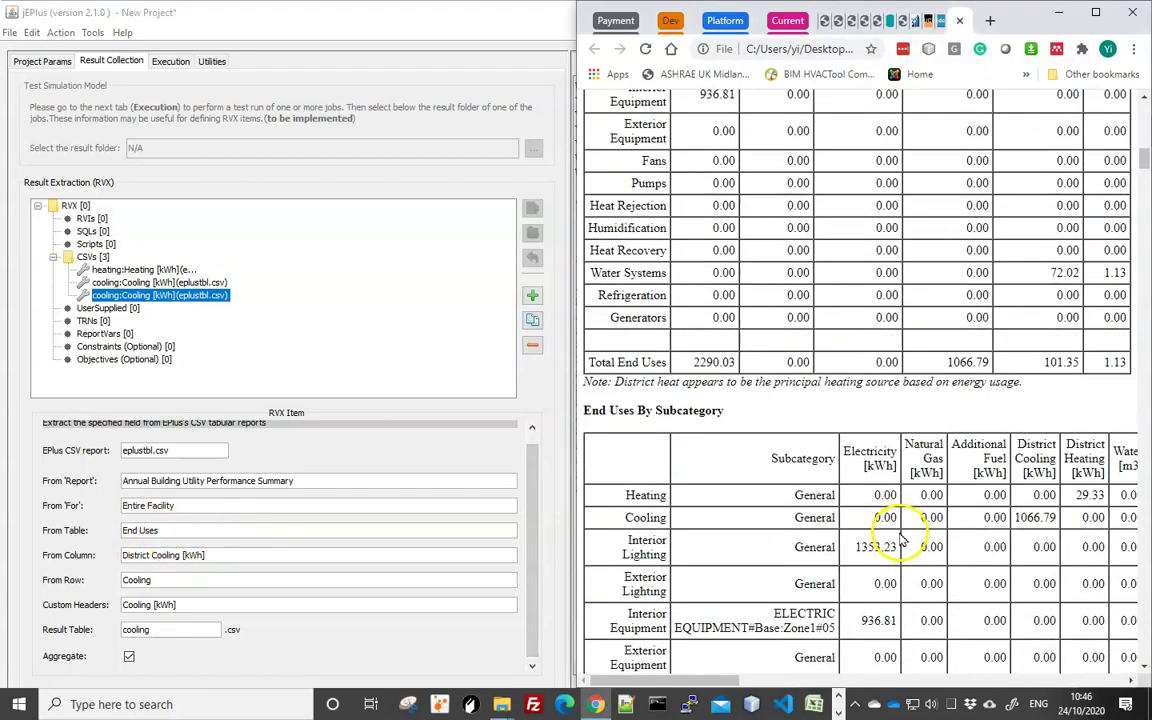
{"action": "scroll", "coordinate": [899, 538], "scroll_direction": "down", "scroll_amount": 15}
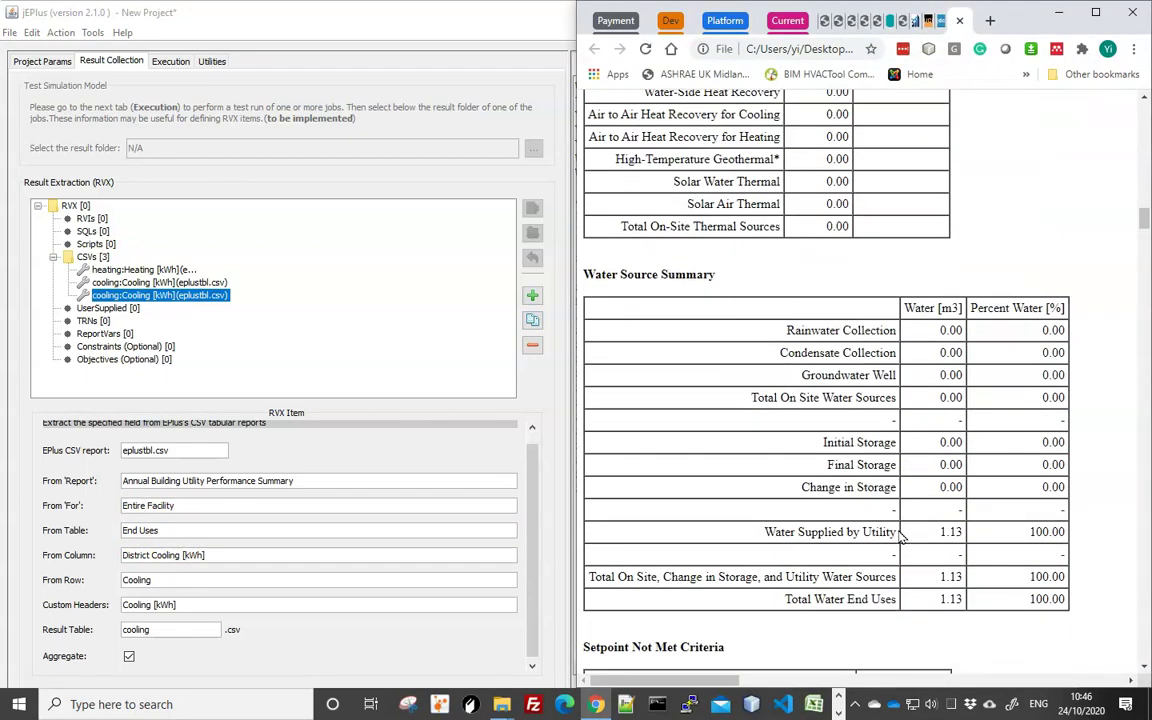
{"action": "scroll", "coordinate": [899, 538], "scroll_direction": "down", "scroll_amount": 10}
{"action": "scroll", "coordinate": [805, 488], "scroll_direction": "up", "scroll_amount": 3}
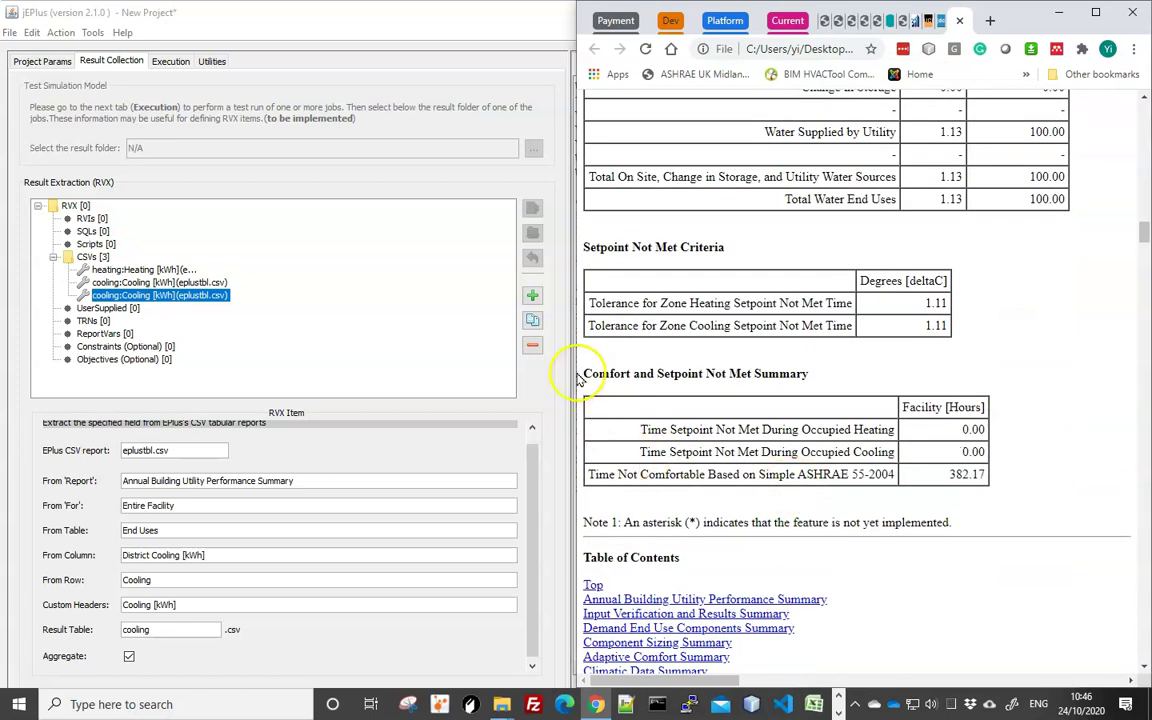
{"action": "left_click_drag", "start_coordinate": [586, 372], "coordinate": [805, 373]}
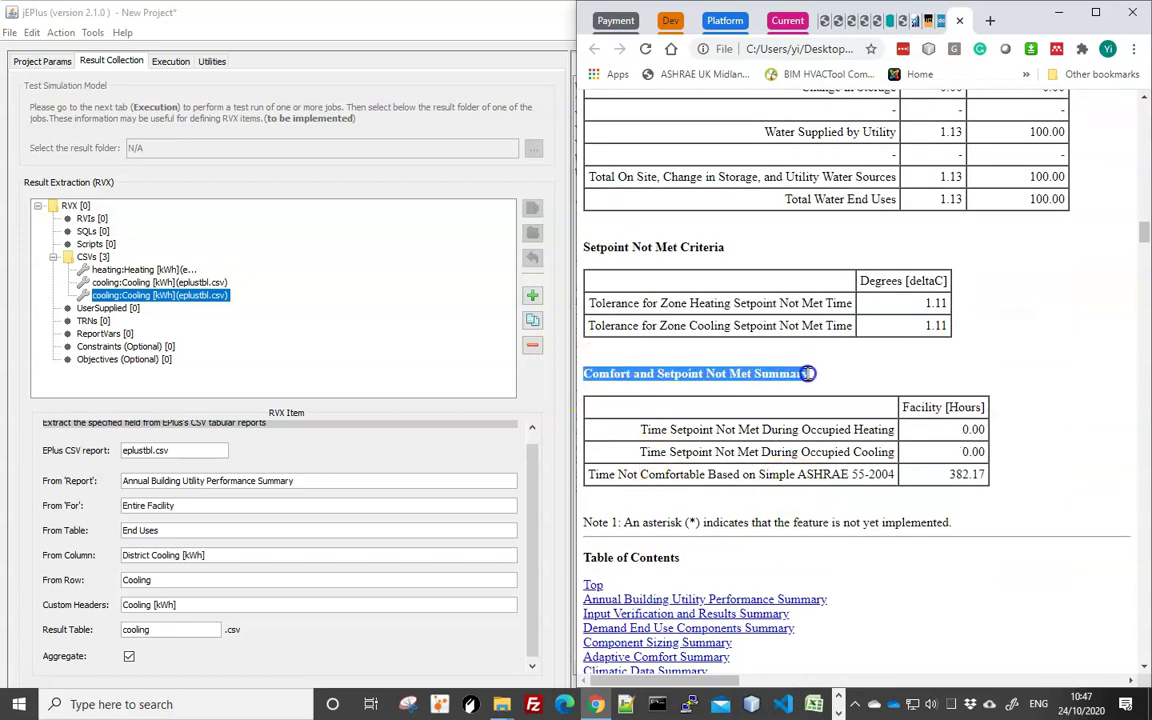
{"action": "triple_click", "coordinate": [130, 530]}
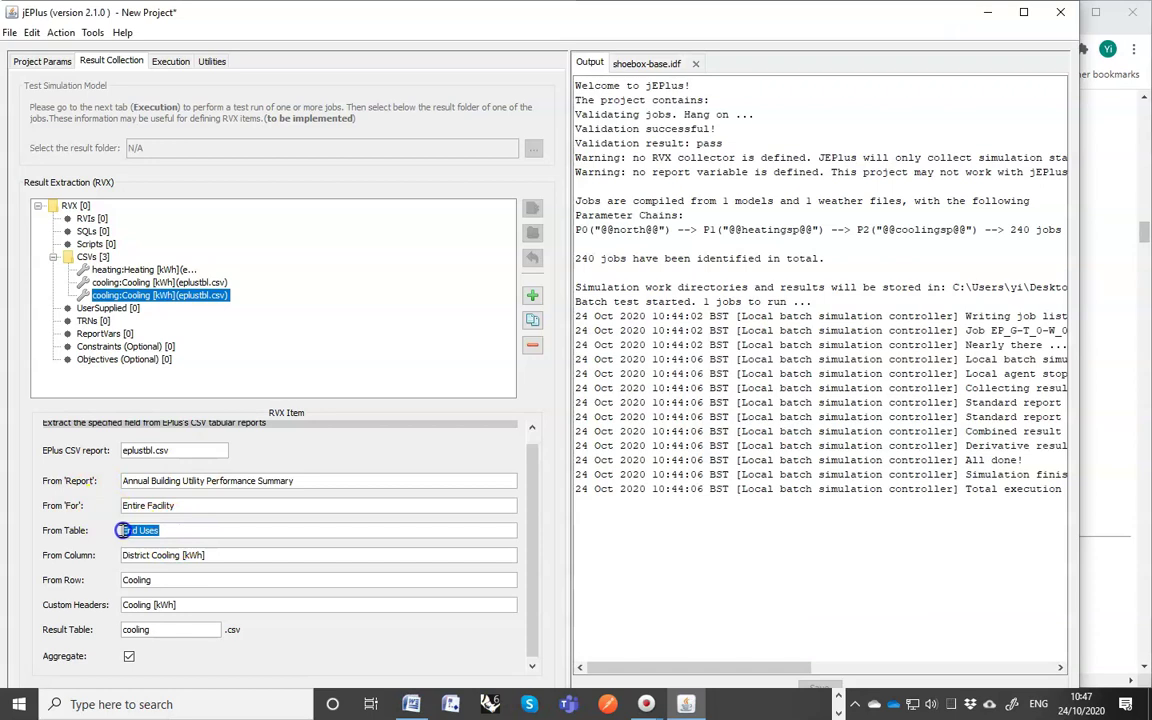
{"action": "type", "text": "Comfort and Setpoint Not Met Summary"}
- Set source column 'Facility [Hours]' and source row 'Time Not Comfortable'
{"action": "left_click", "coordinate": [216, 552]}
{"action": "left_click", "coordinate": [1093, 489]}
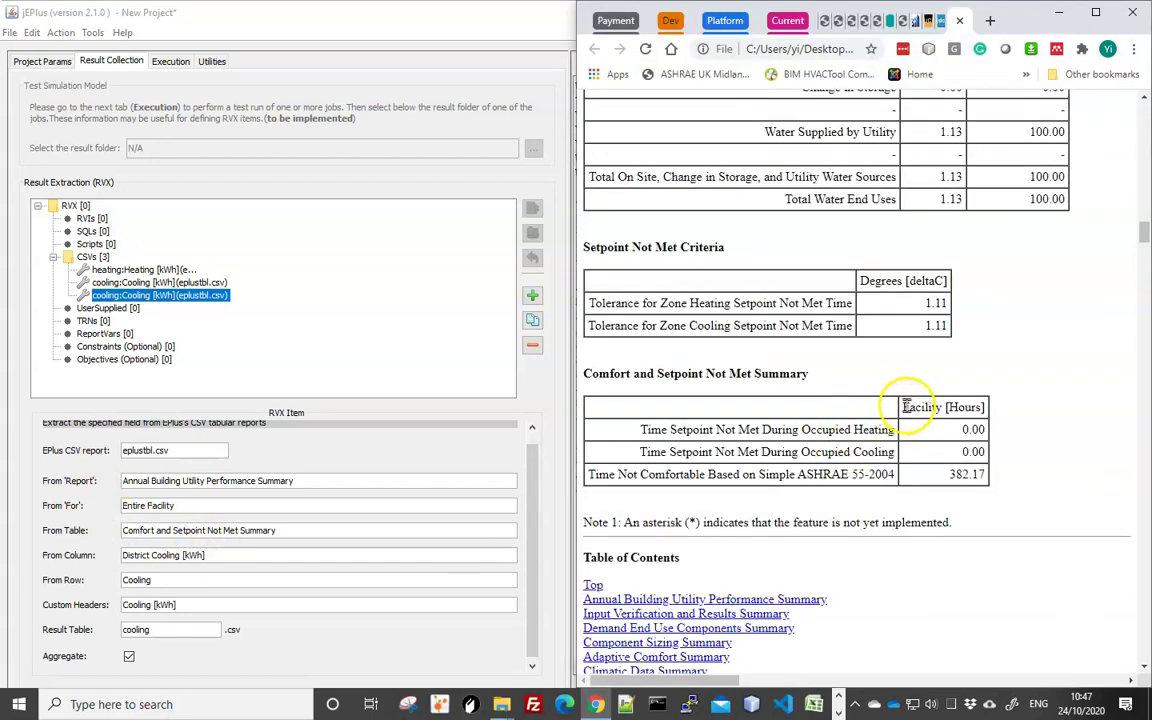
{"action": "left_click_drag", "start_coordinate": [904, 409], "coordinate": [985, 407]}
{"action": "key", "text": "ctrl+c"}
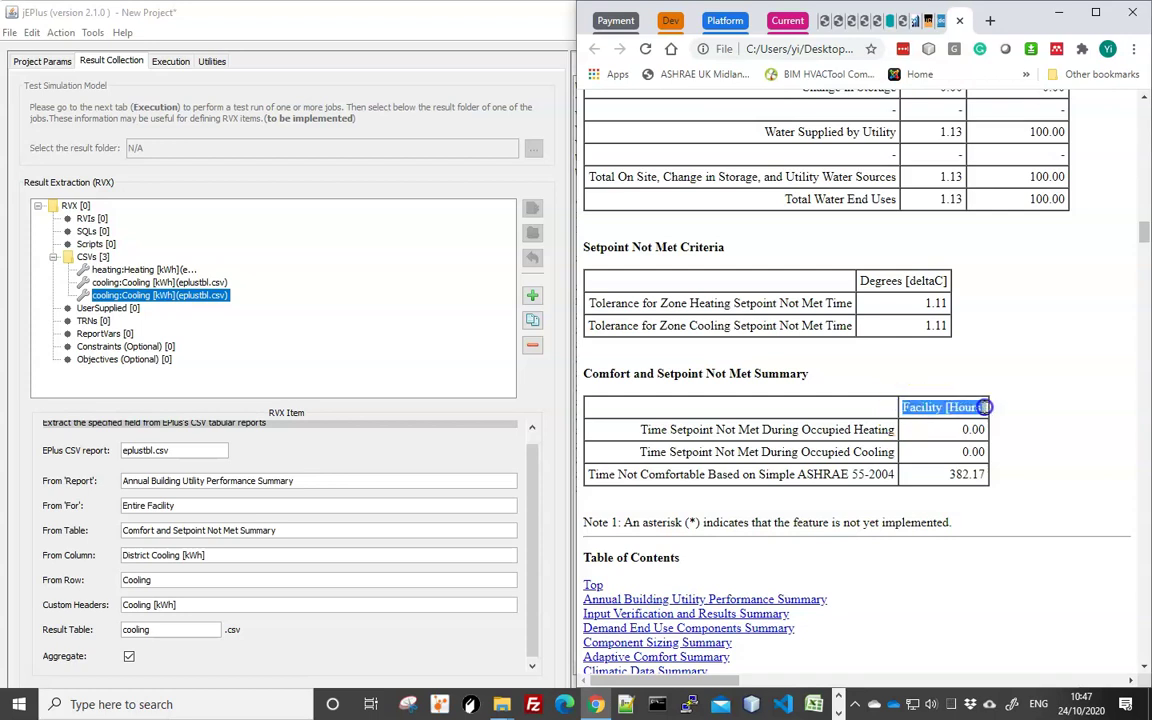
{"action": "left_click_drag", "start_coordinate": [231, 553], "coordinate": [87, 555]}
{"action": "key", "text": "ctrl+v"}
{"action": "left_click", "coordinate": [152, 580]}
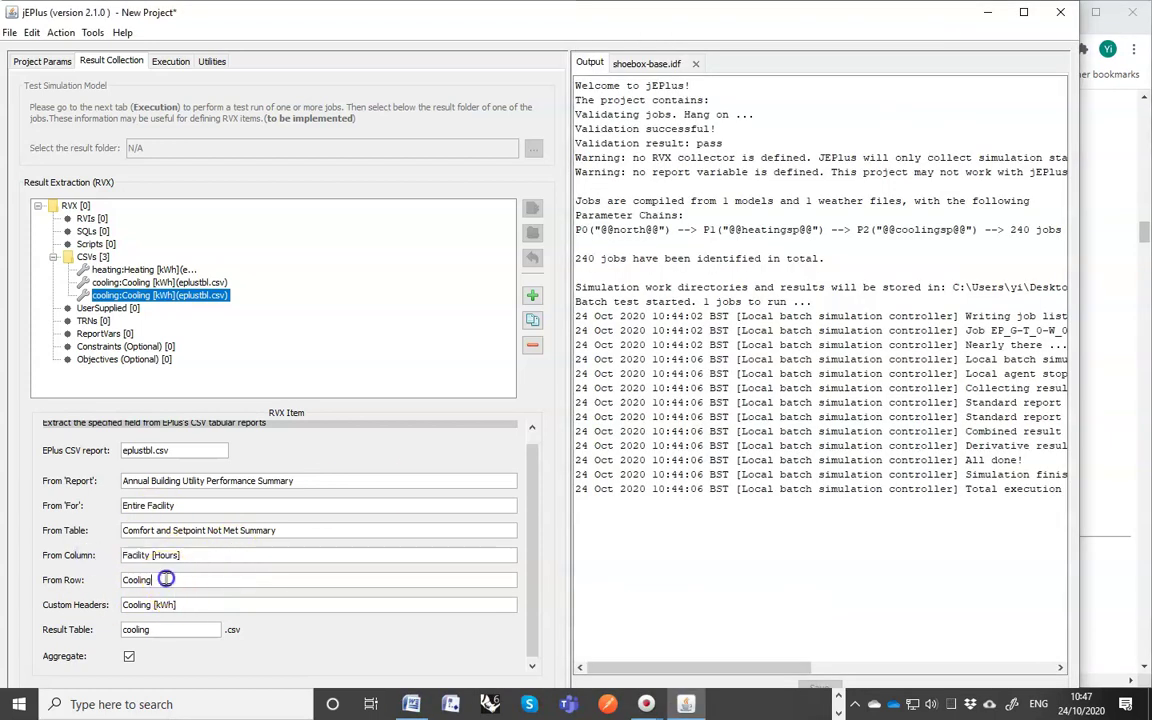
{"action": "left_click", "coordinate": [1110, 460]}
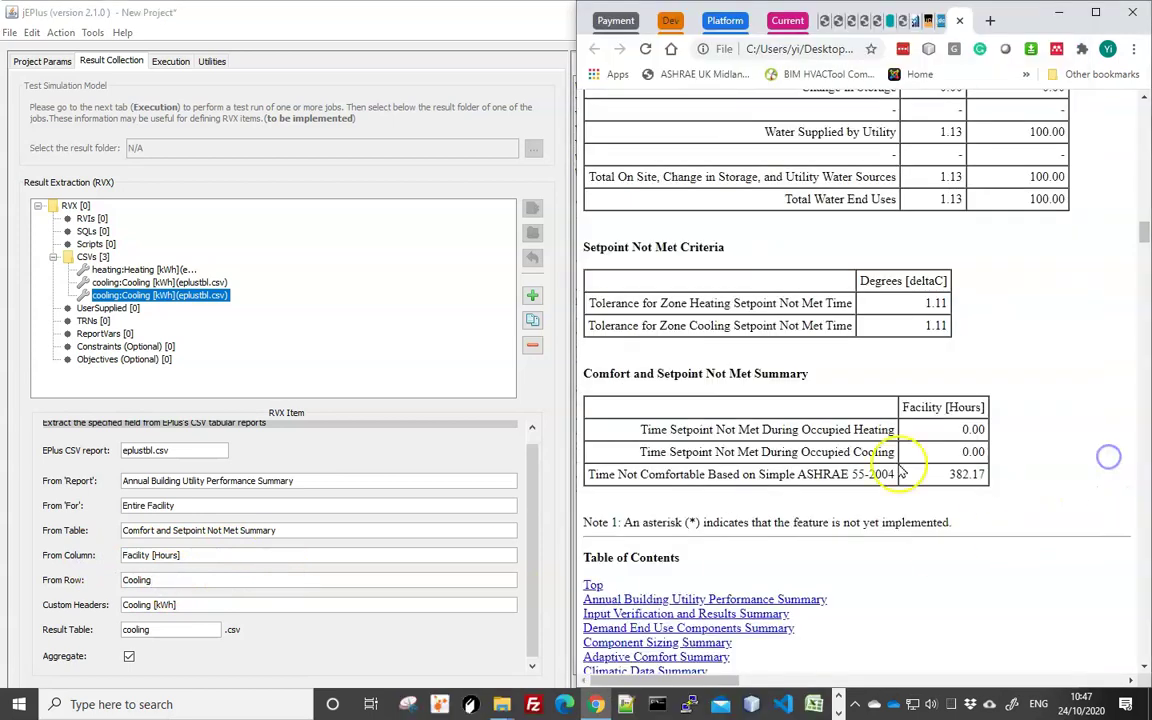
{"action": "left_click_drag", "start_coordinate": [591, 474], "coordinate": [896, 474]}
{"action": "key", "text": "ctrl+c"}
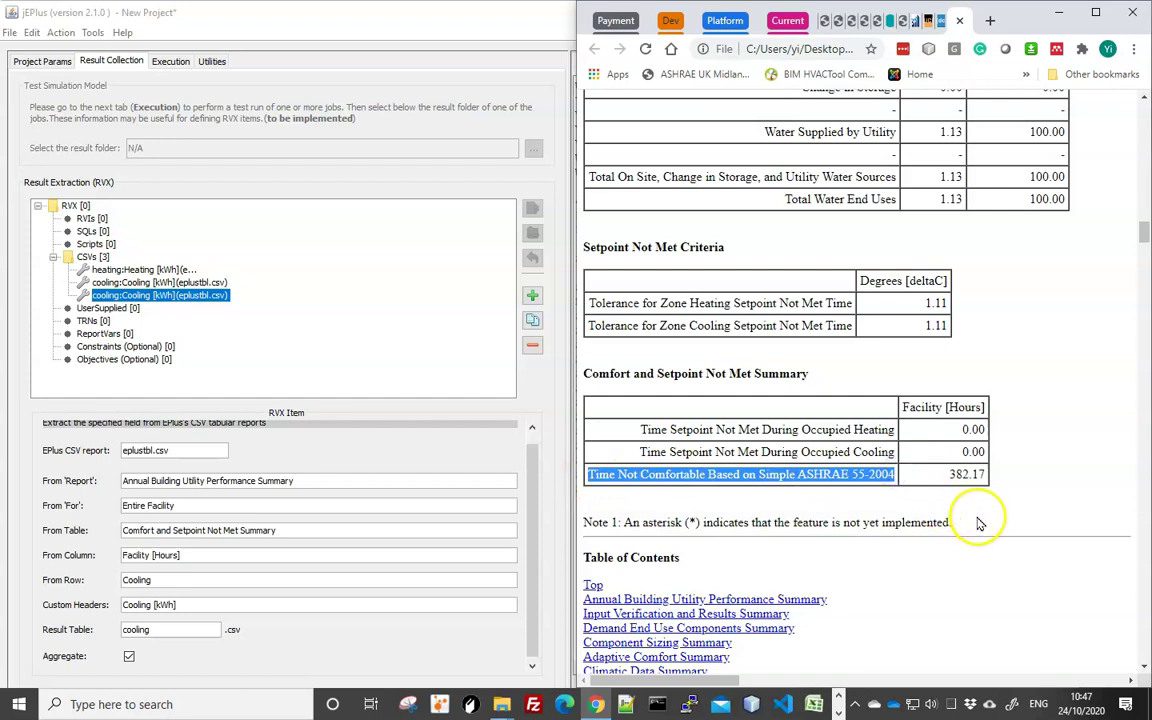
{"action": "left_click", "coordinate": [160, 579]}
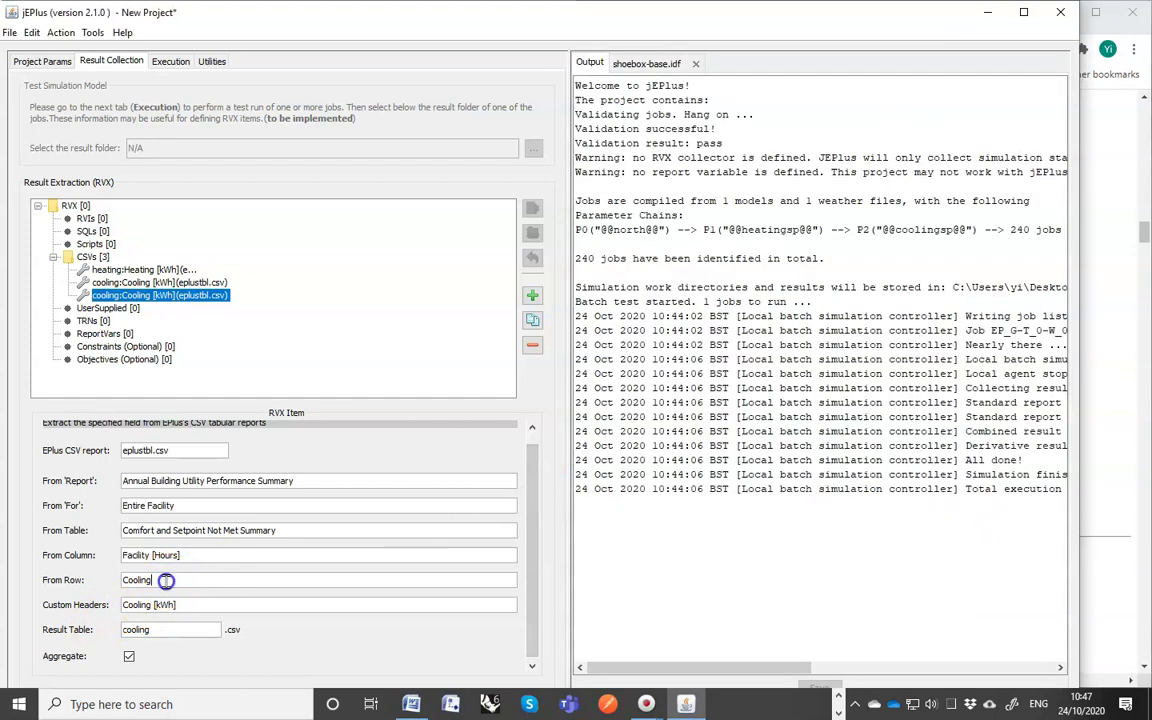
{"action": "double_click", "coordinate": [167, 579]}
{"action": "key", "text": "ctrl+v"}
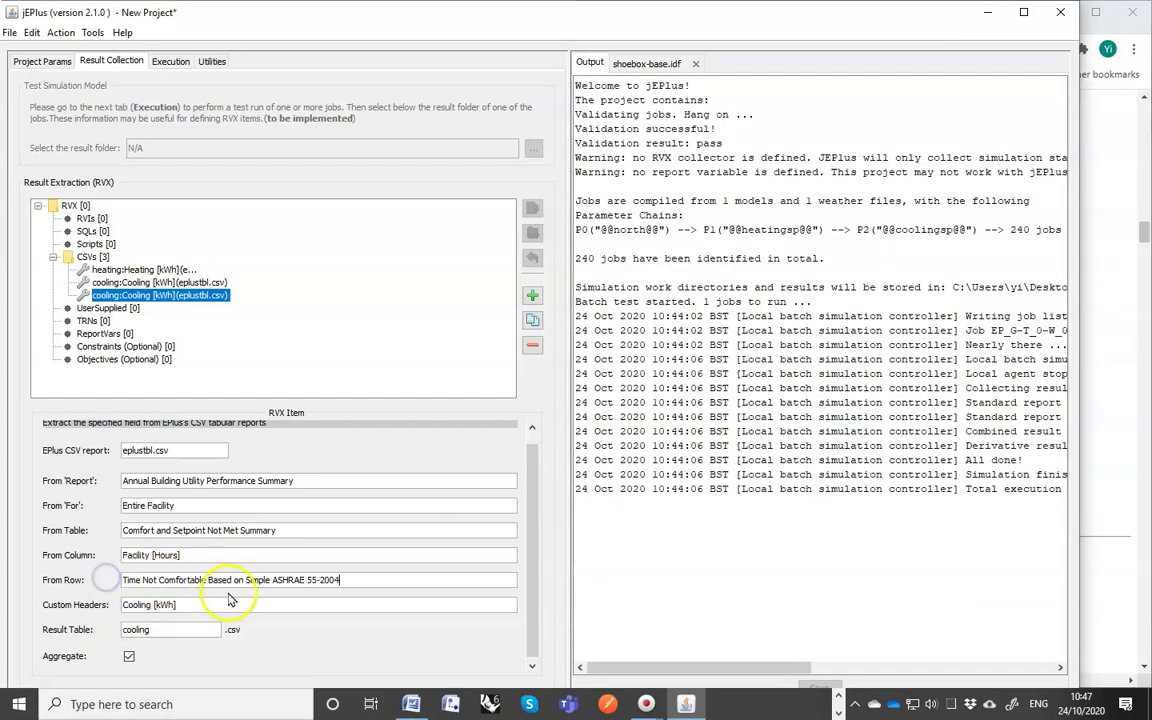
- Set custom header 'Discomfort [hrs]' and result table 'discomfort'
{"action": "double_click", "coordinate": [131, 604]}
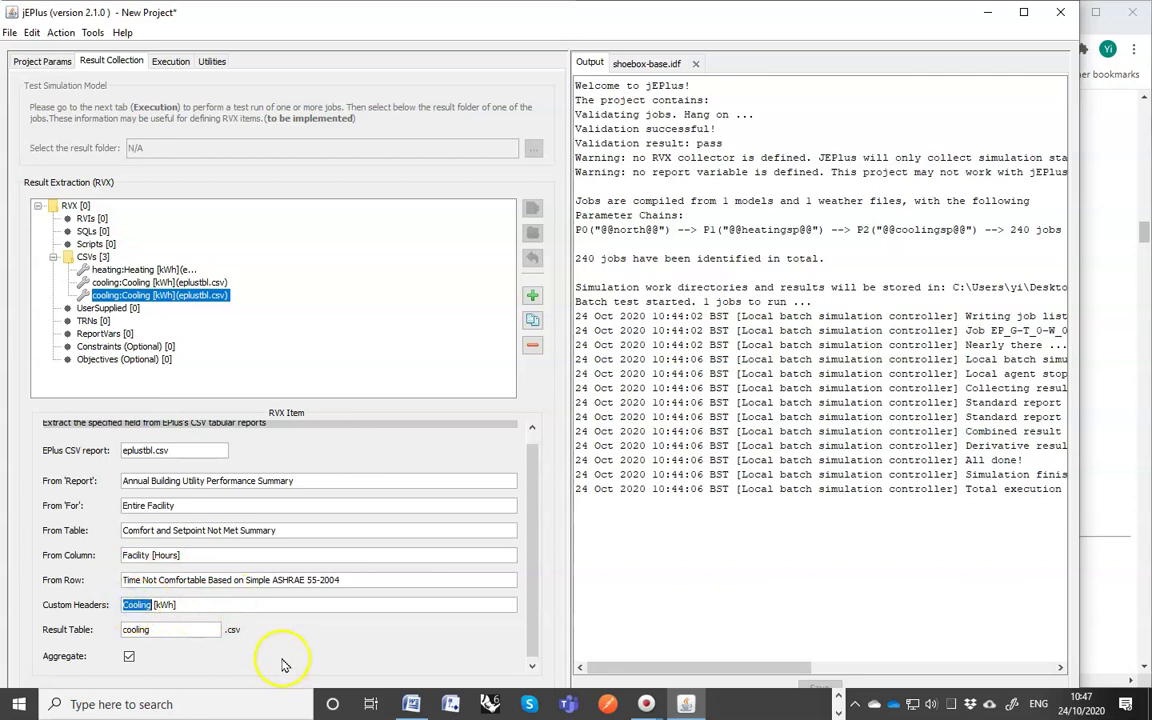
{"action": "type", "text": "Discomfo"}
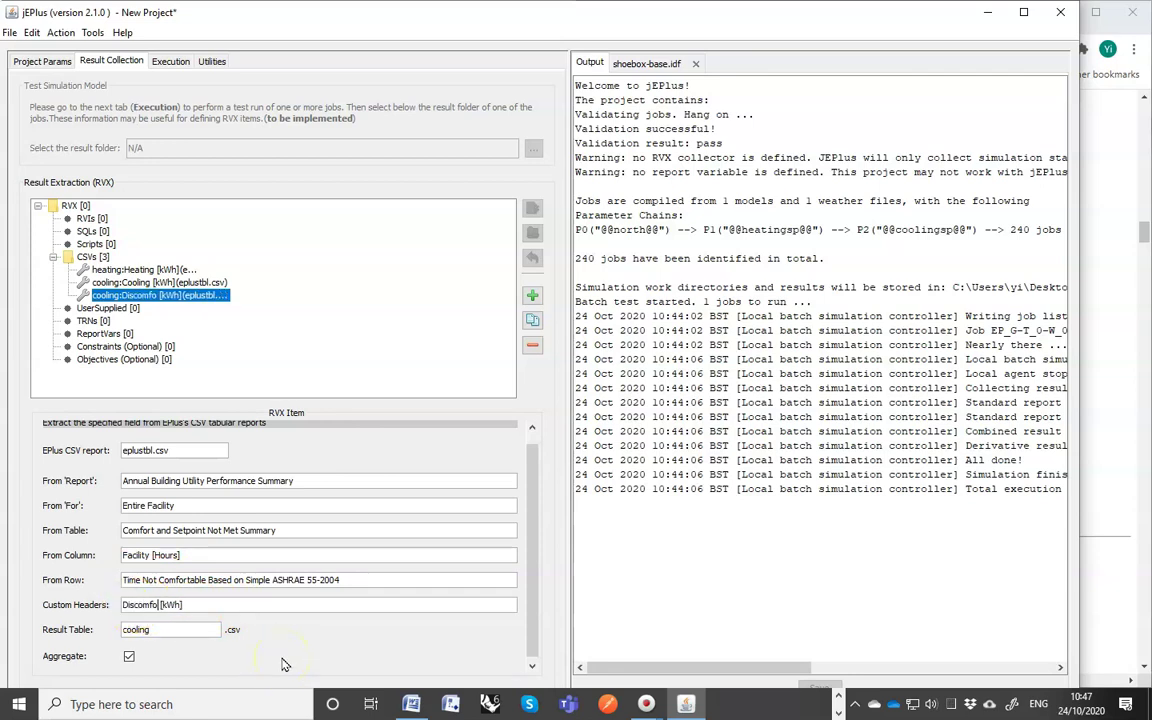
{"action": "type", "text": "t"}
{"action": "key", "text": "BackSpace"}
{"action": "type", "text": "rt"}
{"action": "double_click", "coordinate": [177, 604]}
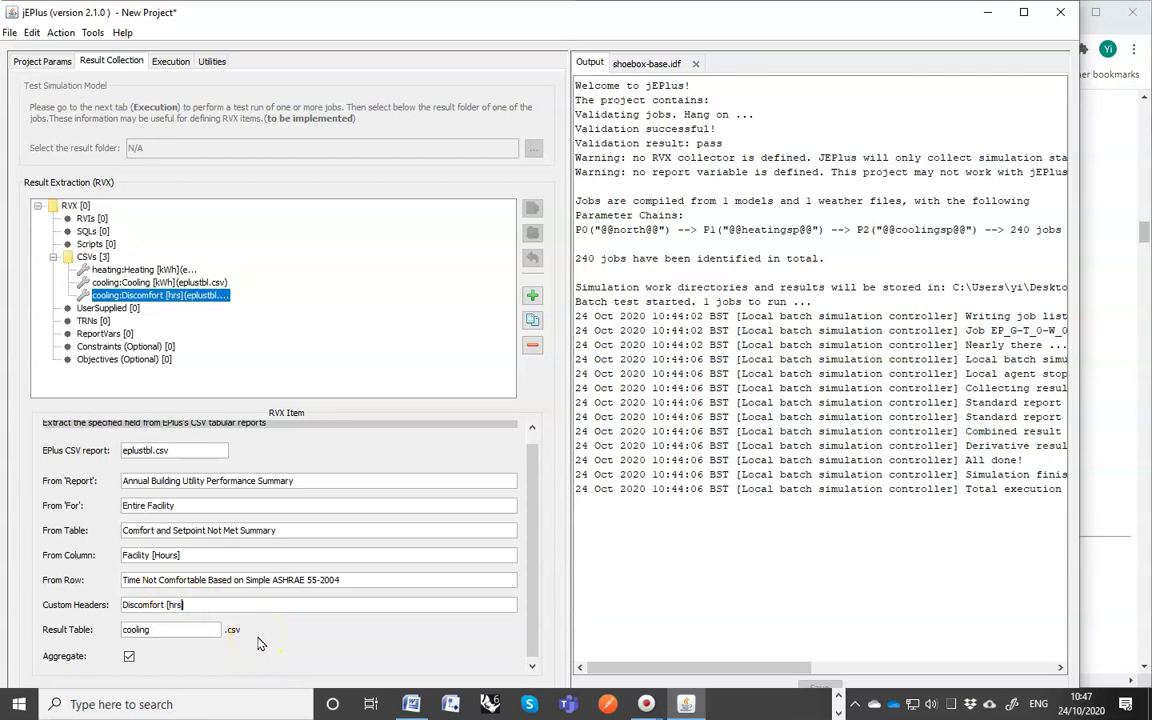
{"action": "double_click", "coordinate": [135, 629]}
{"action": "type", "text": "d"}
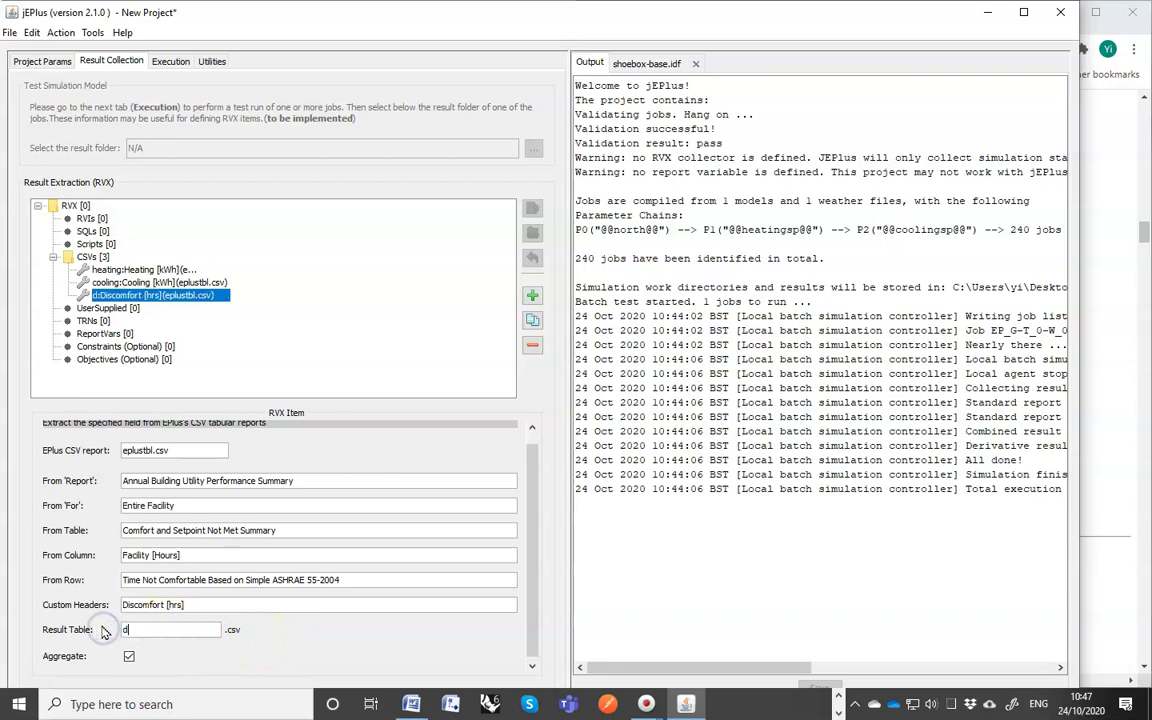
{"action": "type", "text": "iscomfort"}
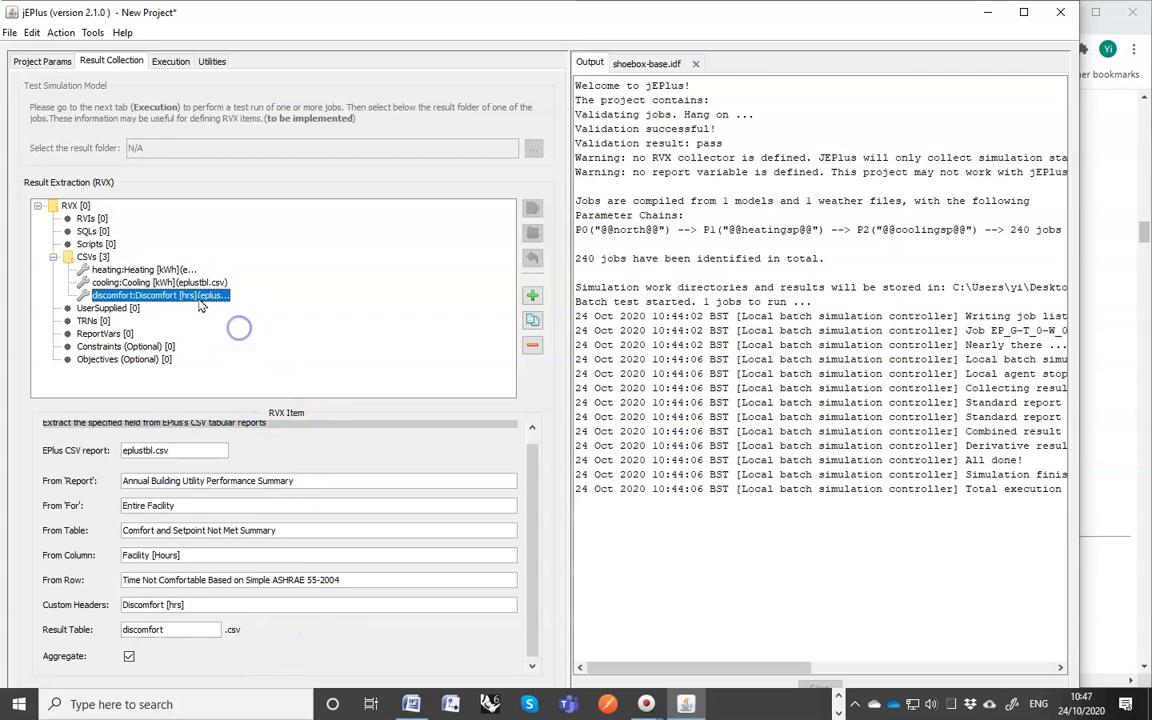
- Review the heating, cooling and discomfort extraction items in the tree
{"action": "left_click", "coordinate": [155, 282]}
{"action": "left_click", "coordinate": [150, 269]}
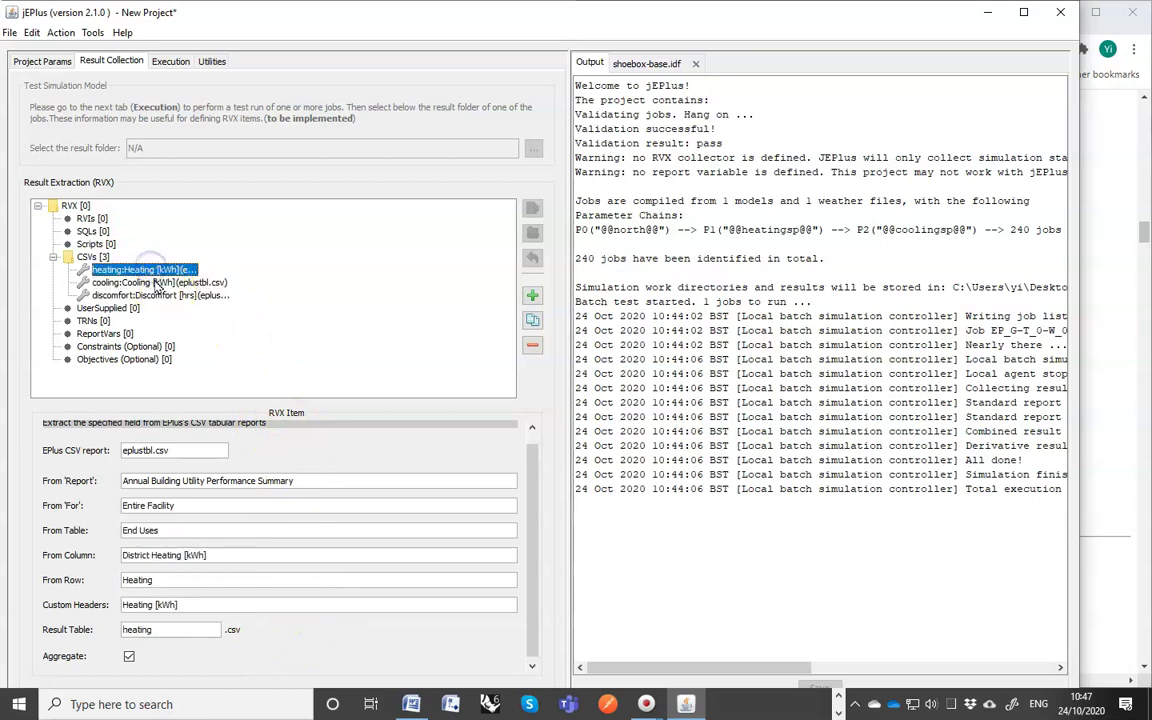
{"action": "left_click", "coordinate": [155, 282]}
{"action": "left_click", "coordinate": [160, 295]}
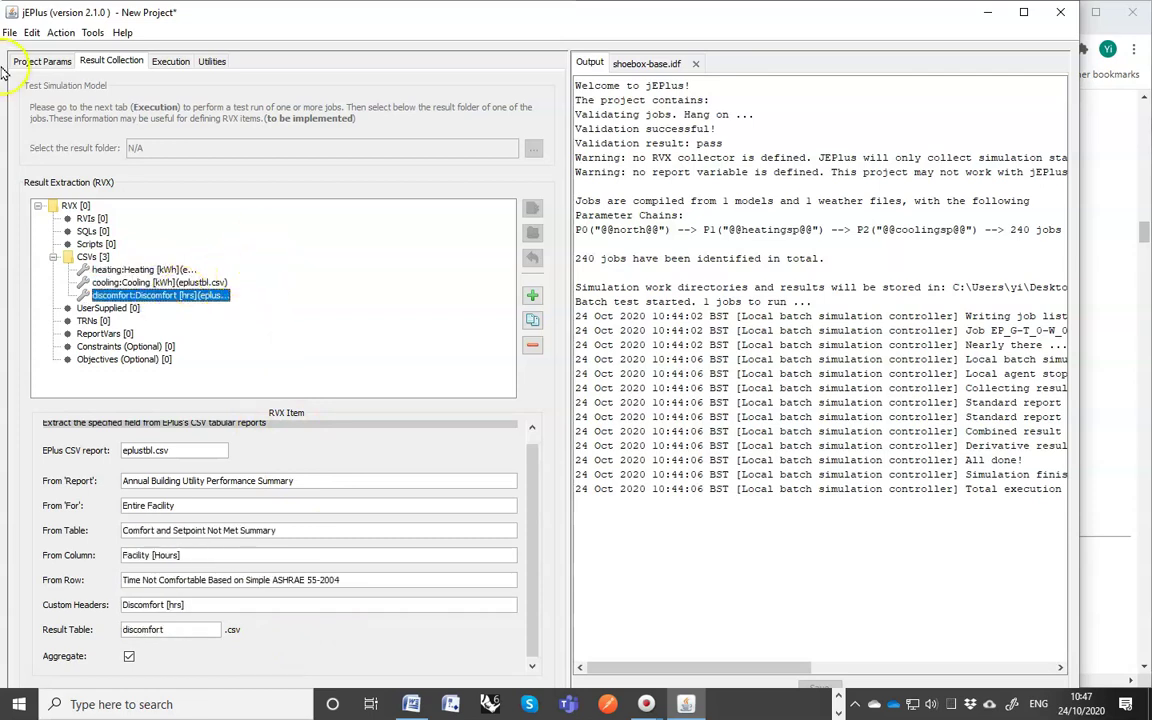
- Save the jEPlus project file as project.json in the Desktop's Project folder
{"action": "left_click", "coordinate": [9, 32]}
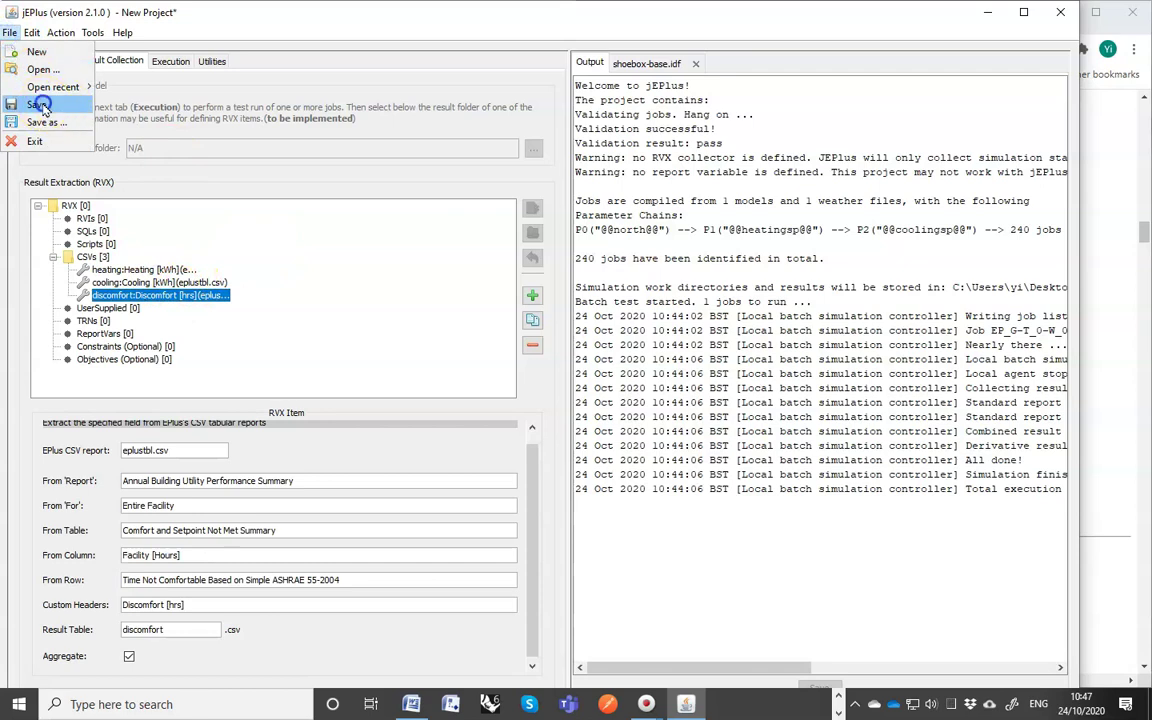
{"action": "left_click", "coordinate": [40, 106]}
{"action": "left_click", "coordinate": [649, 223]}
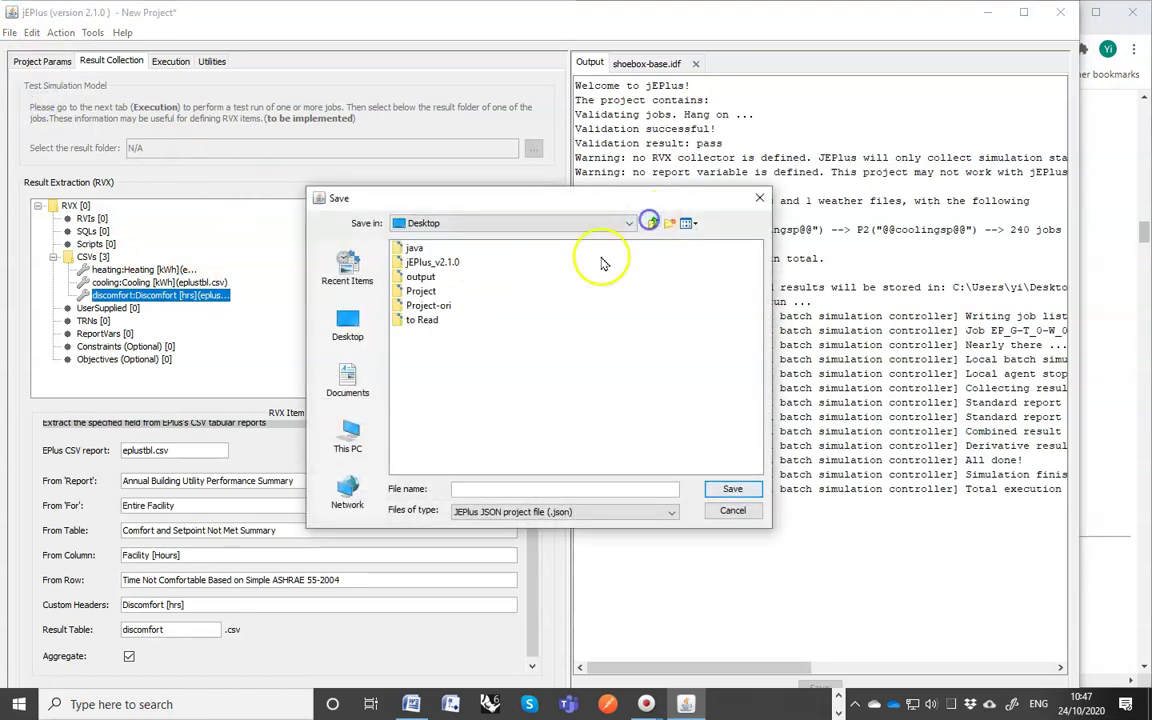
{"action": "double_click", "coordinate": [421, 291]}
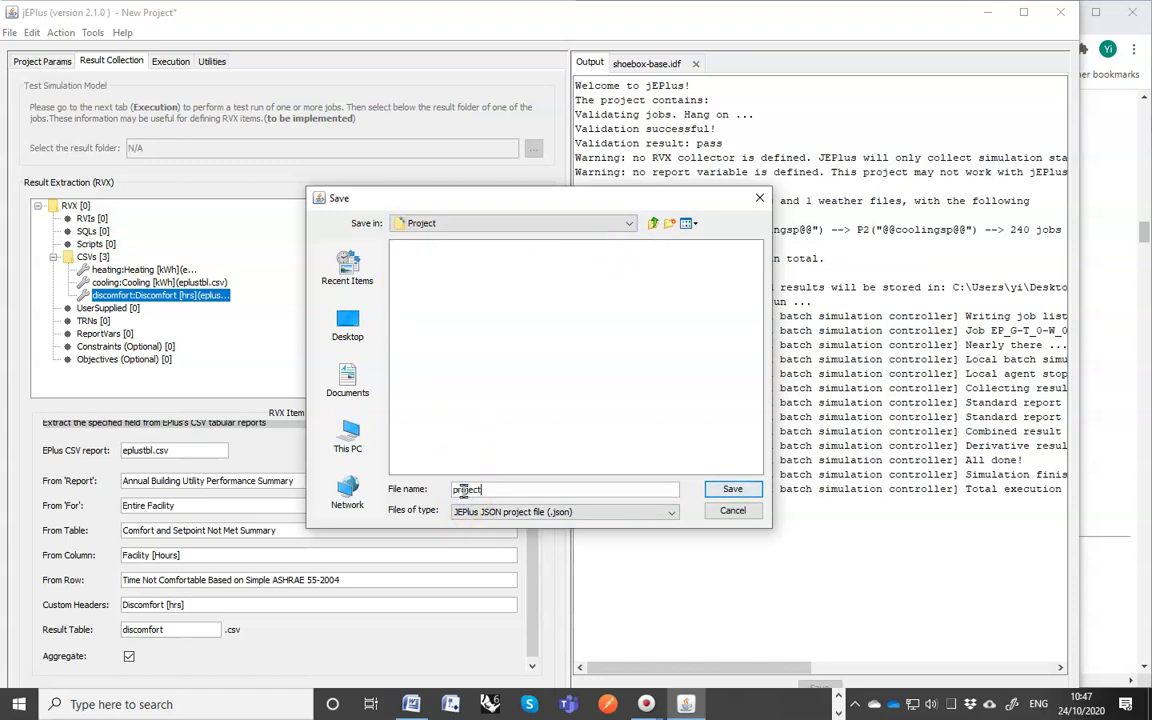
{"action": "key", "text": "Return"}
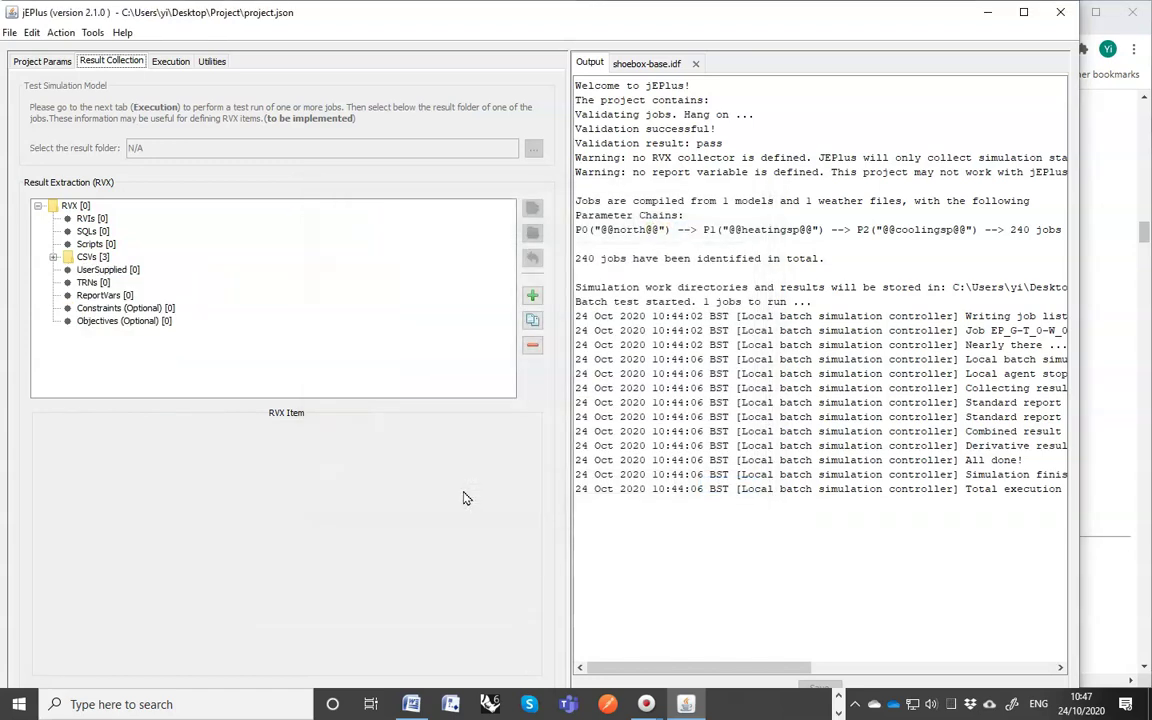
{"action": "left_click", "coordinate": [47, 64]}
{"action": "left_click", "coordinate": [110, 60]}
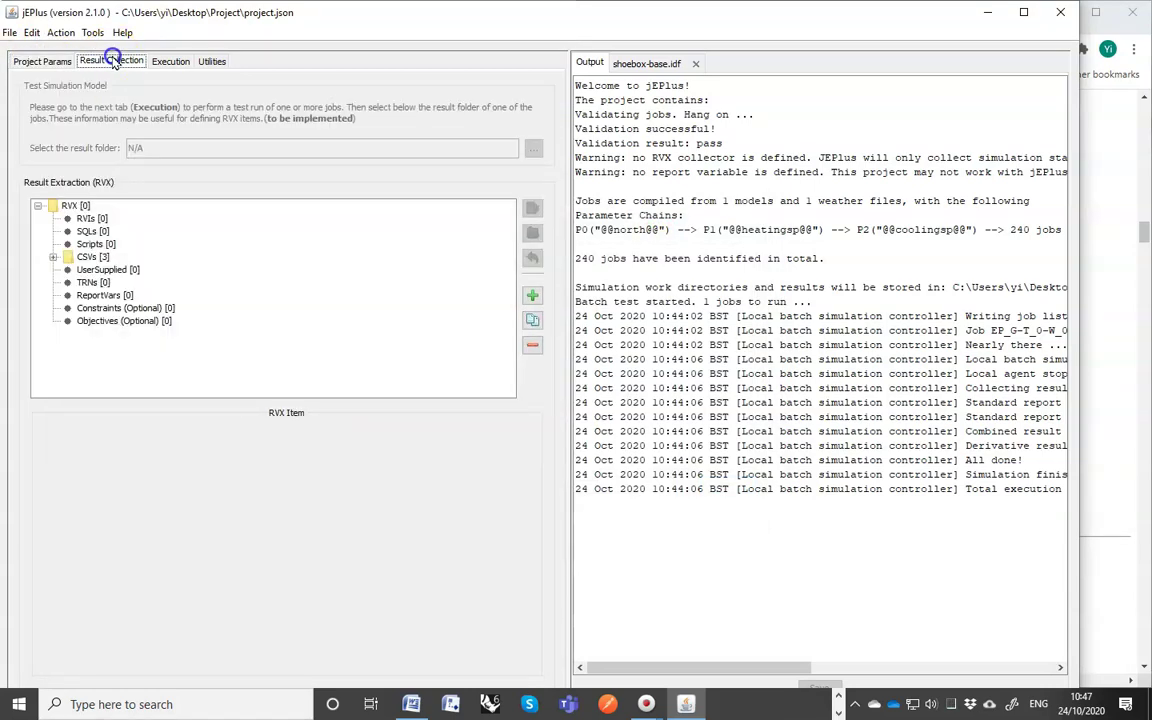
- Validate the project from the Execution tab, confirming 240 jobs identified
{"action": "left_click", "coordinate": [165, 61]}
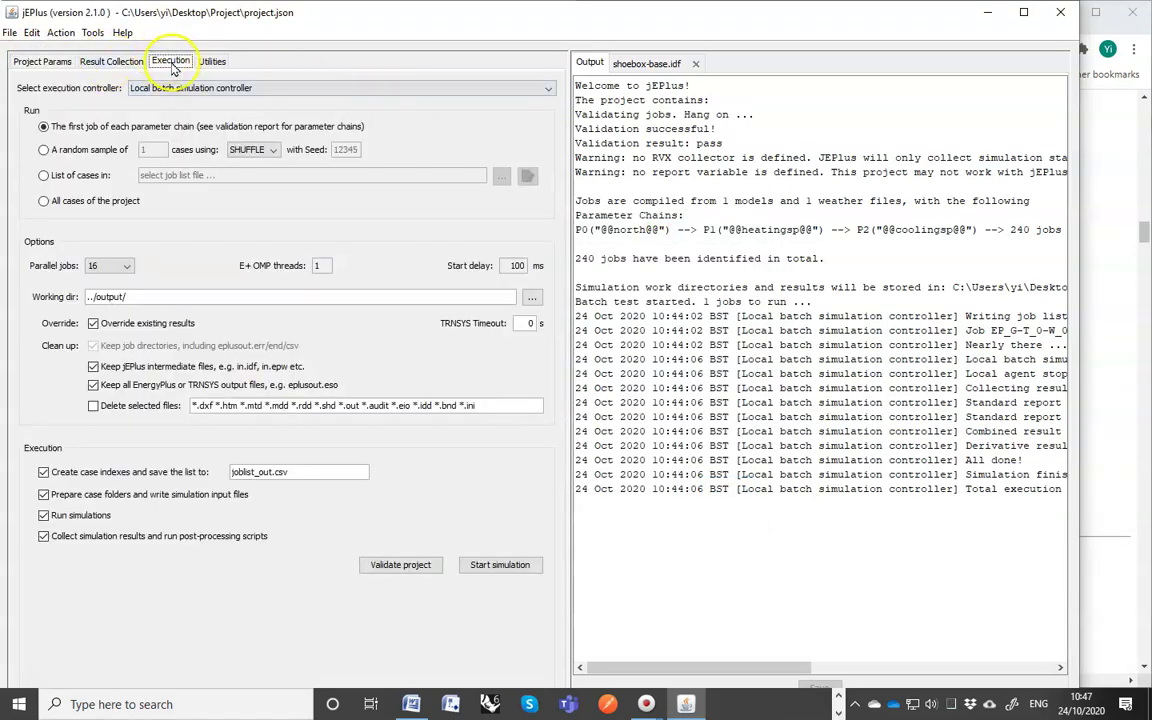
{"action": "left_click", "coordinate": [400, 565]}
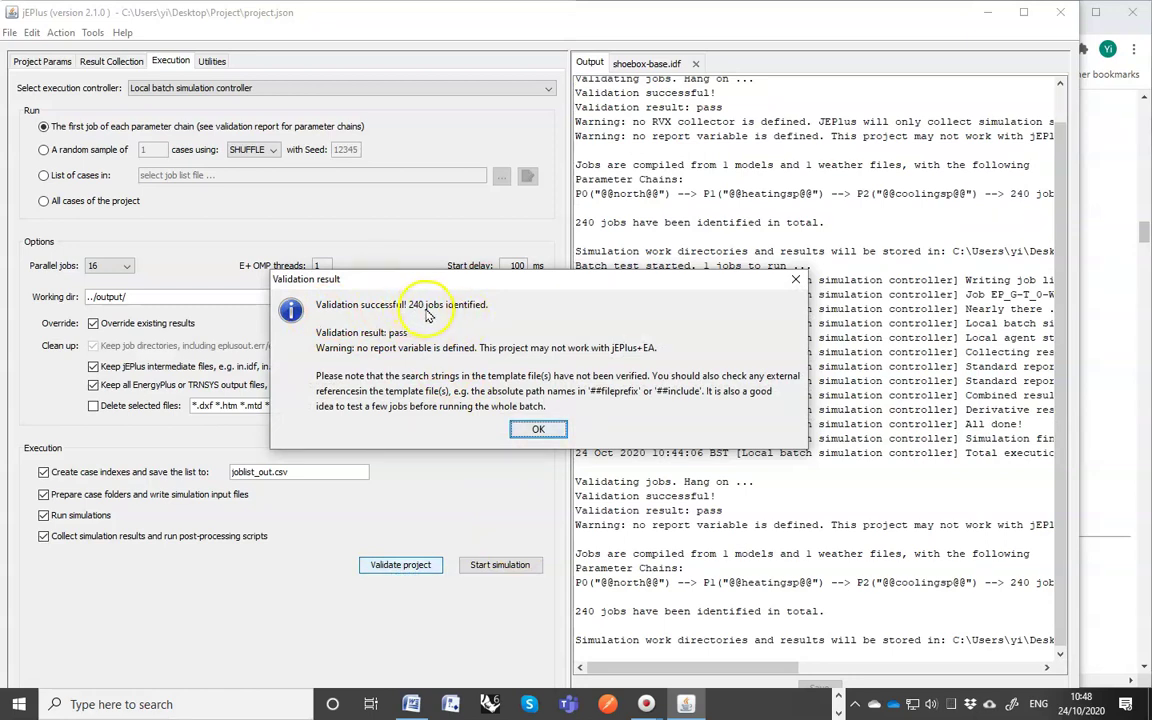
{"action": "left_click_drag", "start_coordinate": [433, 279], "coordinate": [440, 291]}
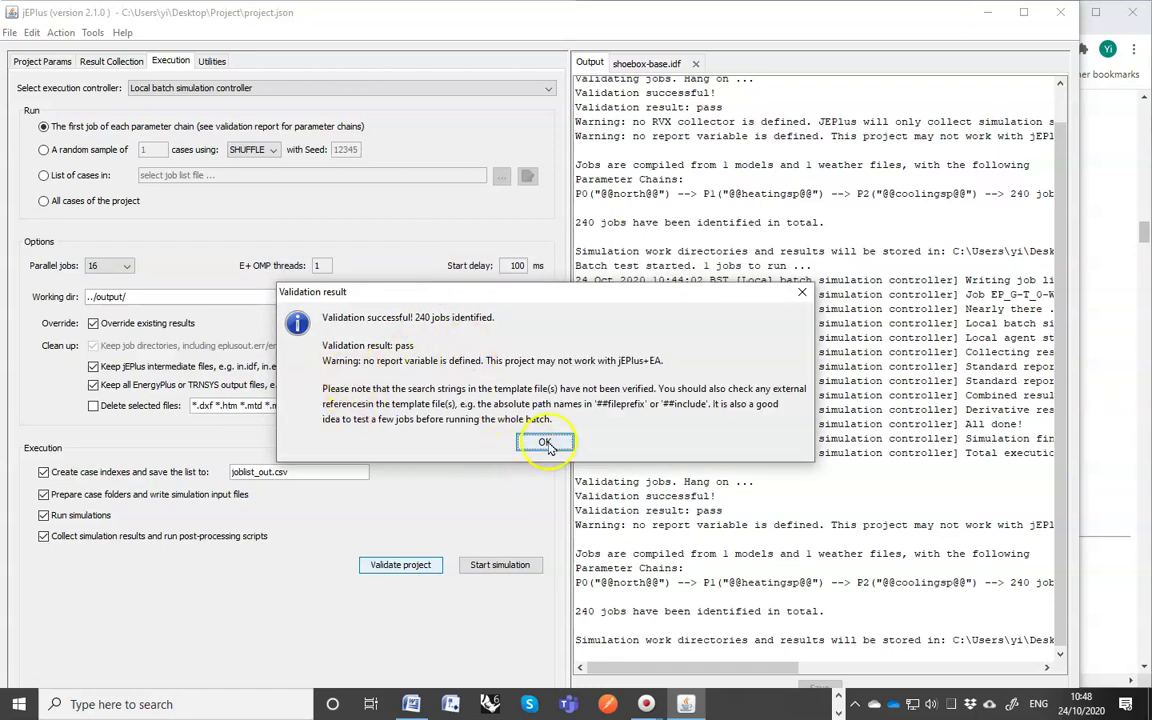
- Dismiss the validation message and simulate all 240 cases of the project
{"action": "left_click", "coordinate": [547, 443]}
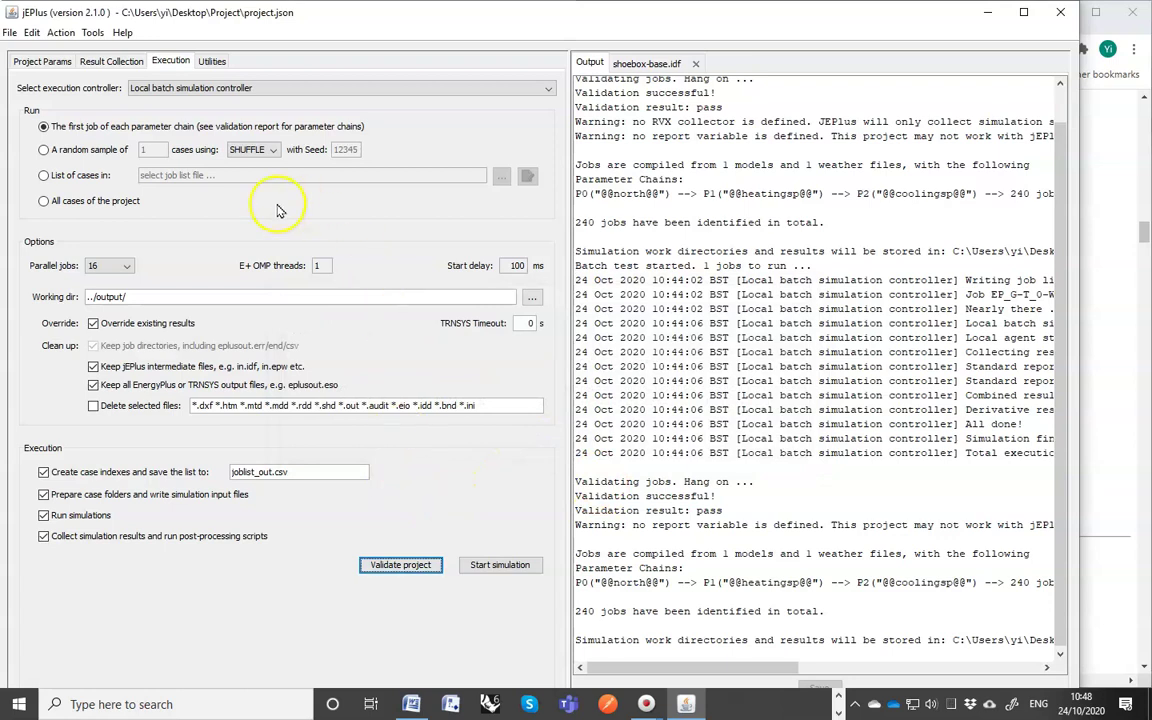
{"action": "left_click", "coordinate": [44, 200]}
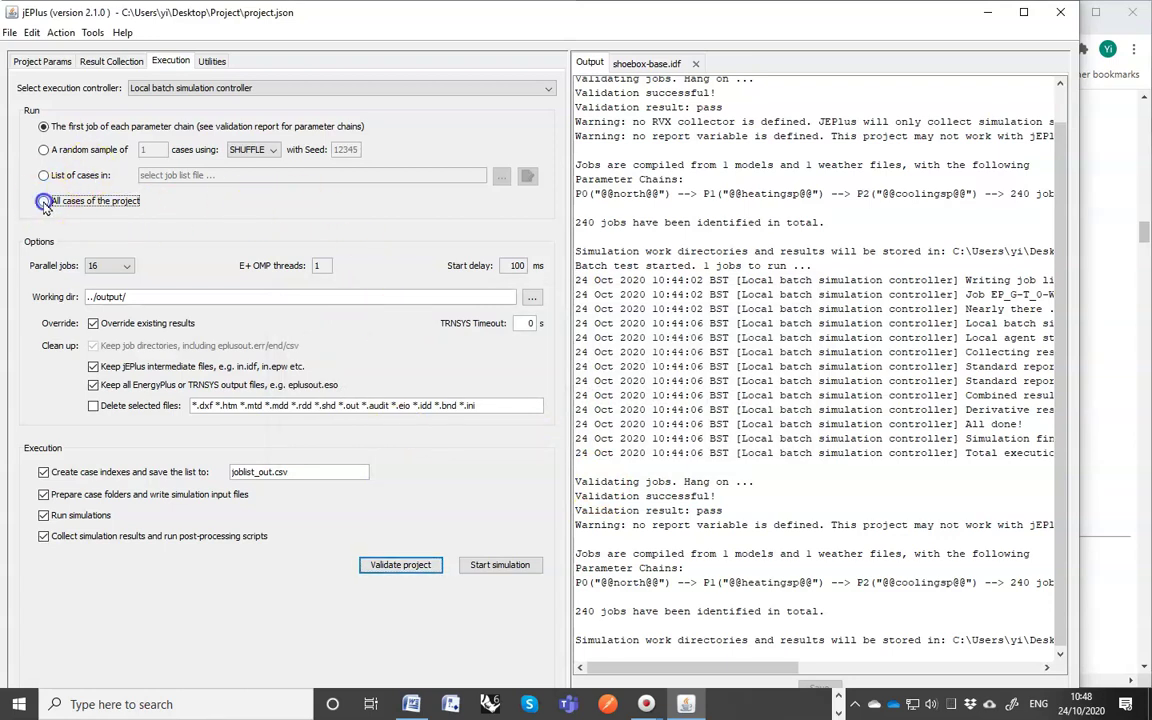
{"action": "left_click", "coordinate": [493, 566]}
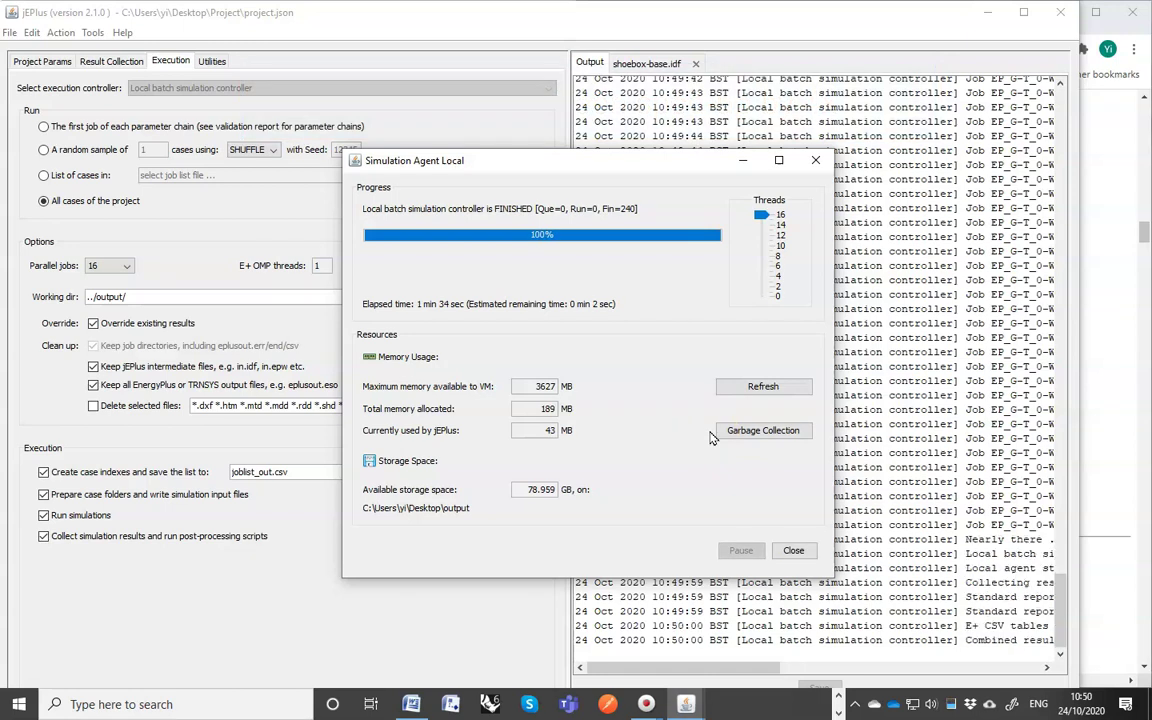
- Close the finished Simulation Agent monitor window
{"action": "left_click", "coordinate": [793, 550]}
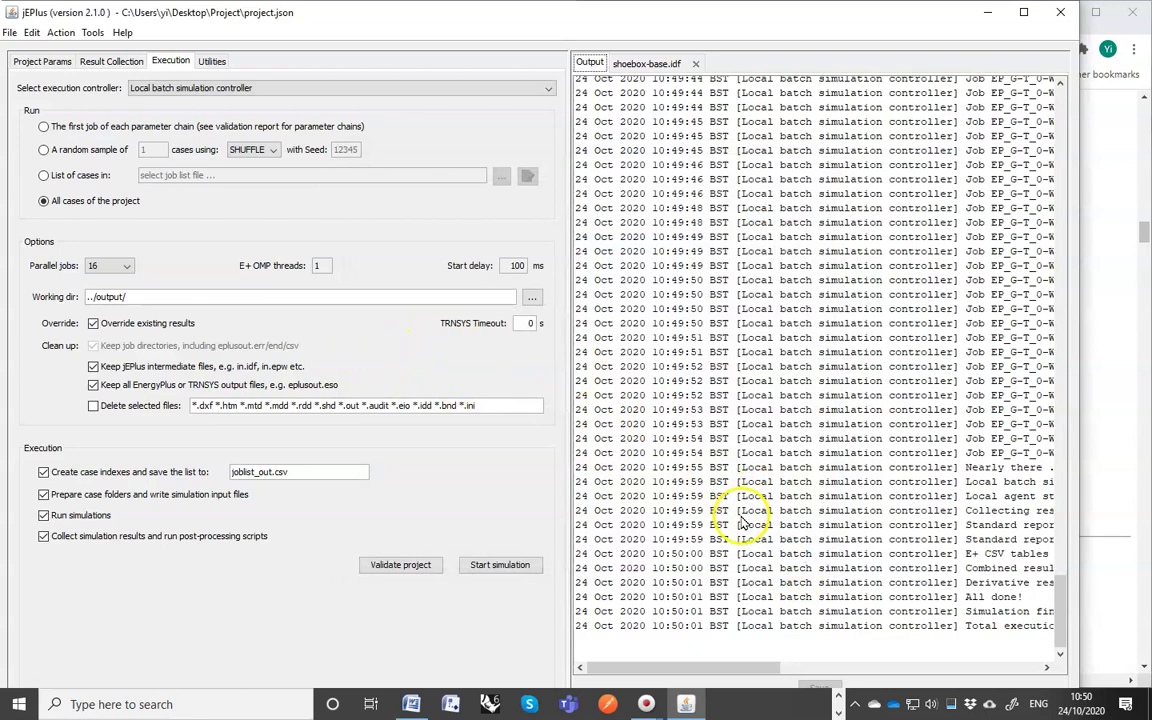
{"action": "left_click_drag", "start_coordinate": [737, 675], "coordinate": [876, 688]}
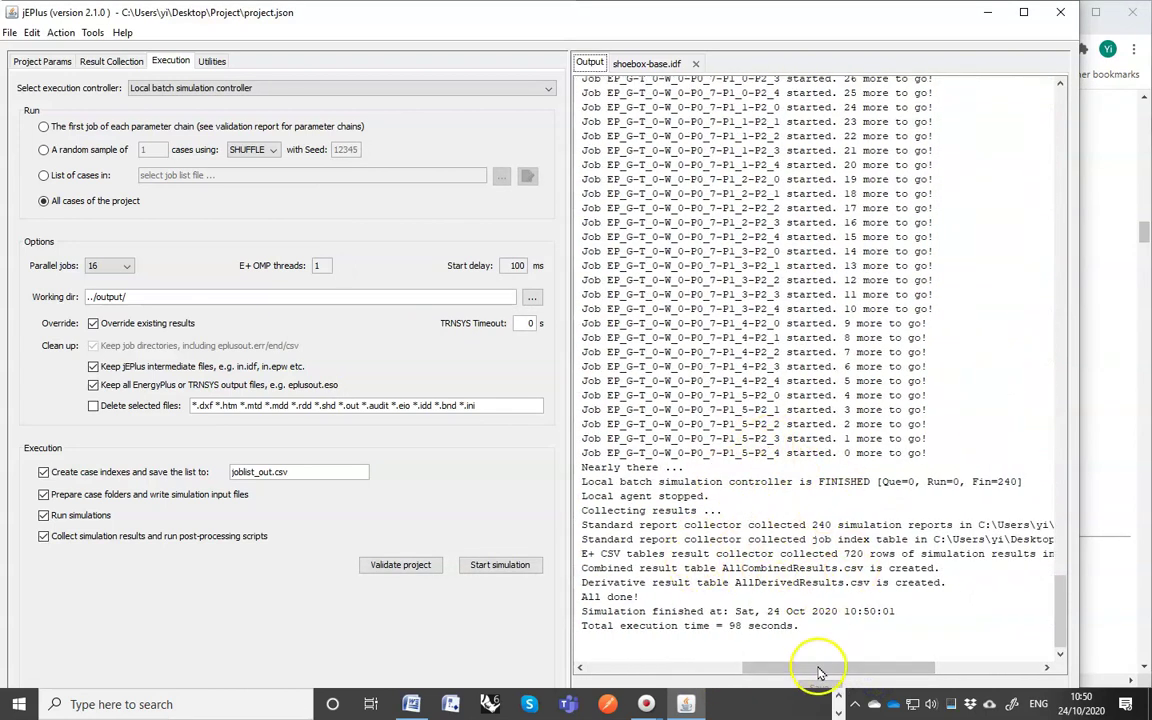
{"action": "left_click_drag", "start_coordinate": [818, 672], "coordinate": [638, 677]}
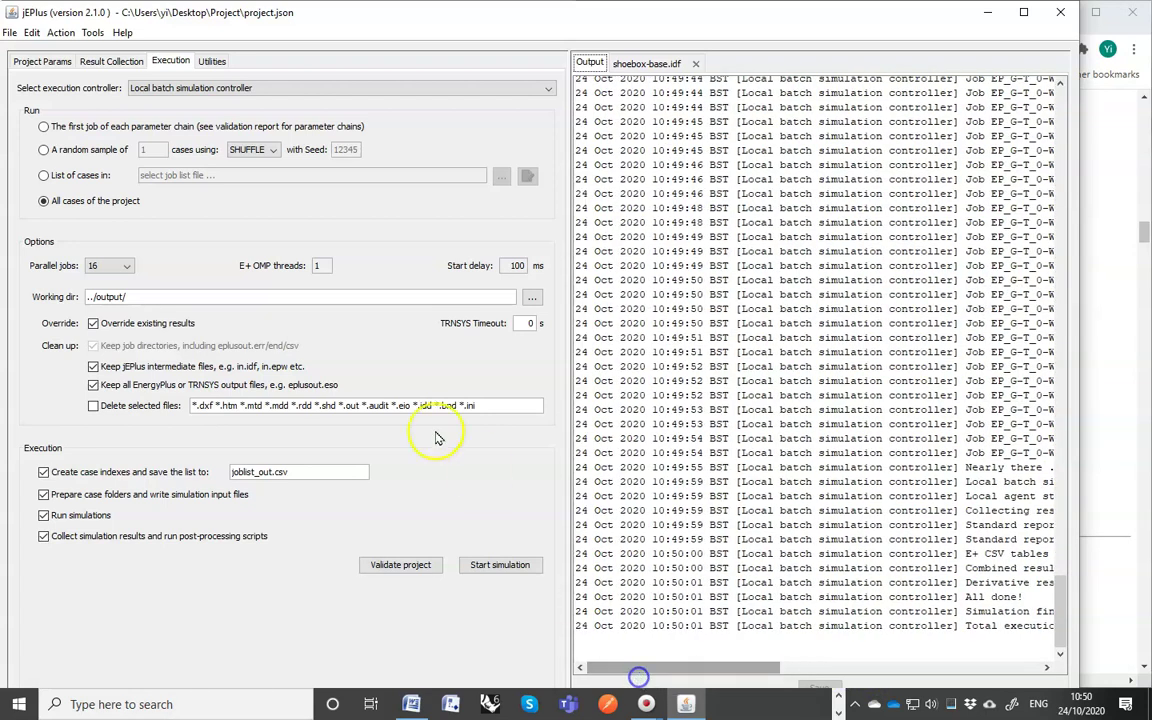
- Open AllCombinedResults.csv in Excel via Action > View results
{"action": "left_click", "coordinate": [60, 32]}
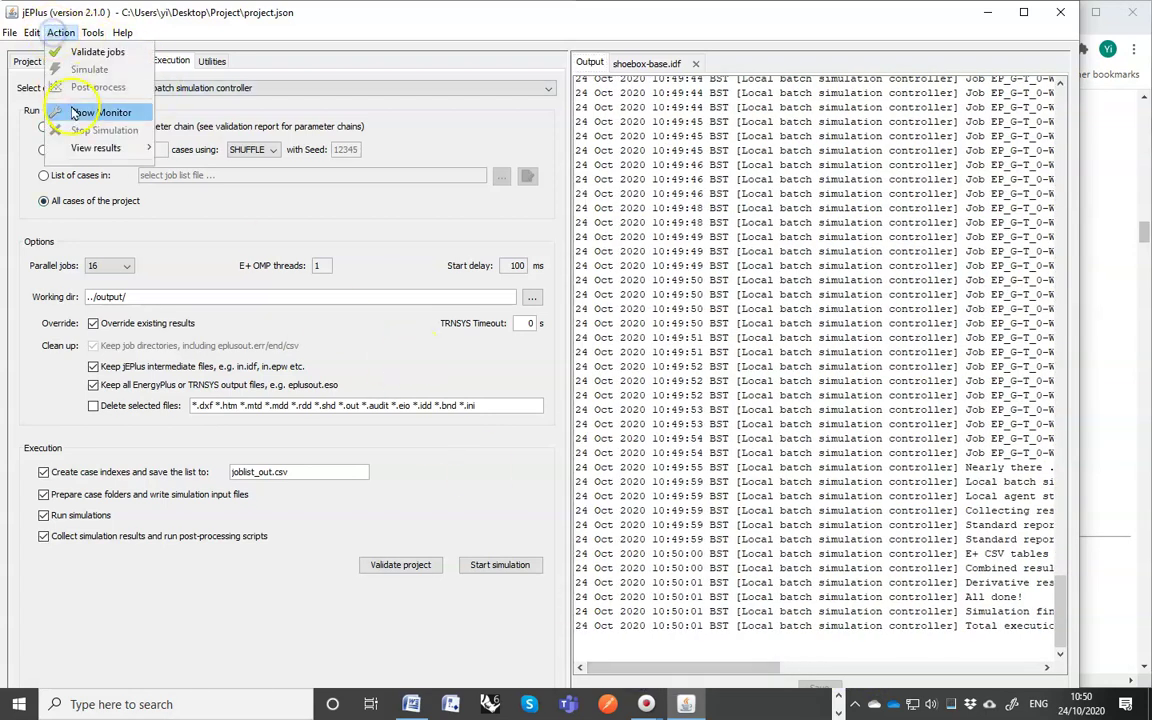
{"action": "mouse_move", "coordinate": [95, 152]}
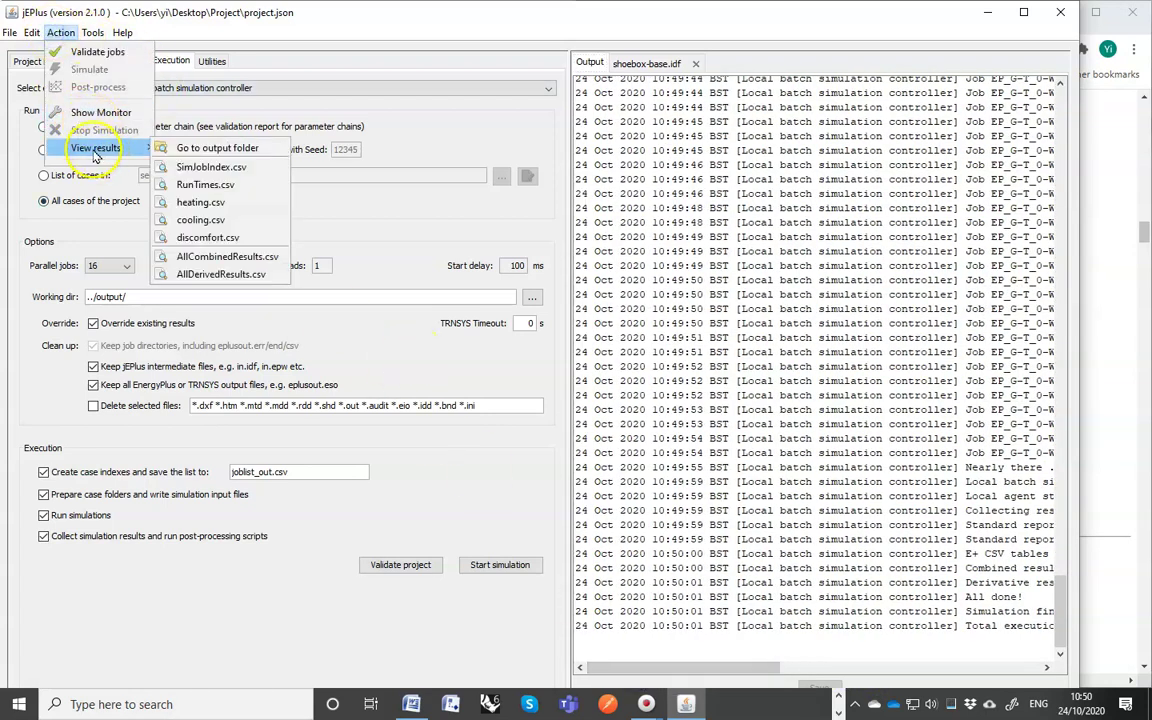
{"action": "left_click", "coordinate": [224, 257]}
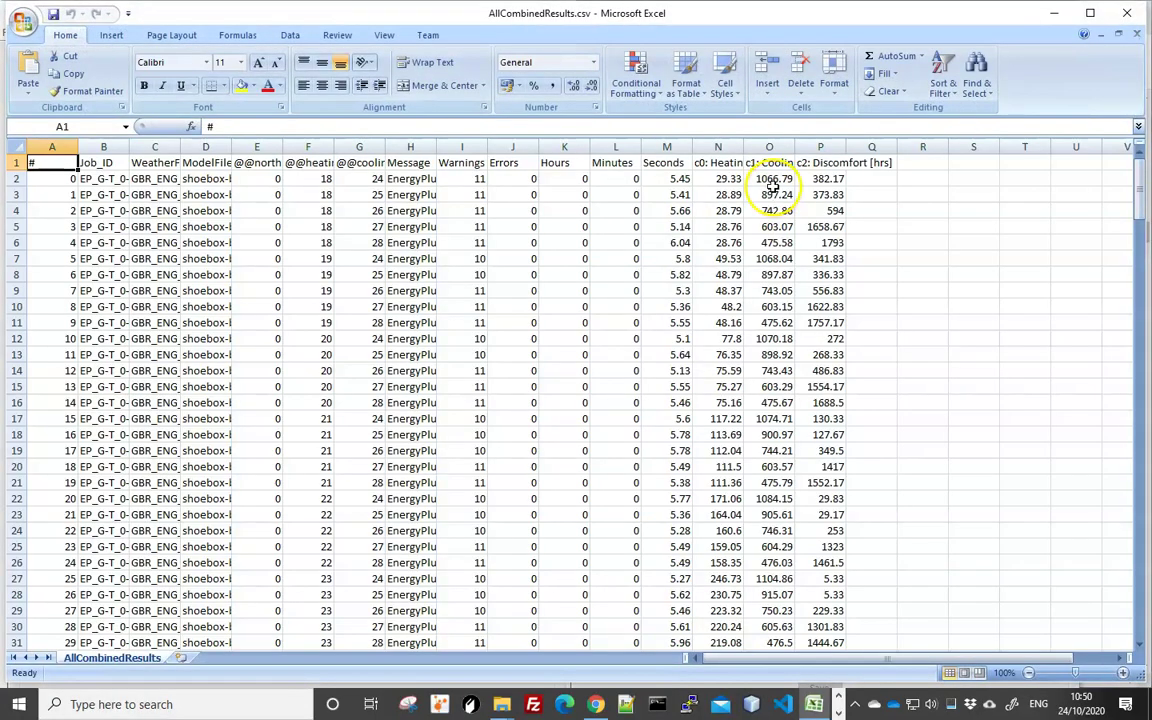
- Maximize Excel and widen column B so the full Job_ID values show
{"action": "left_click", "coordinate": [1089, 14]}
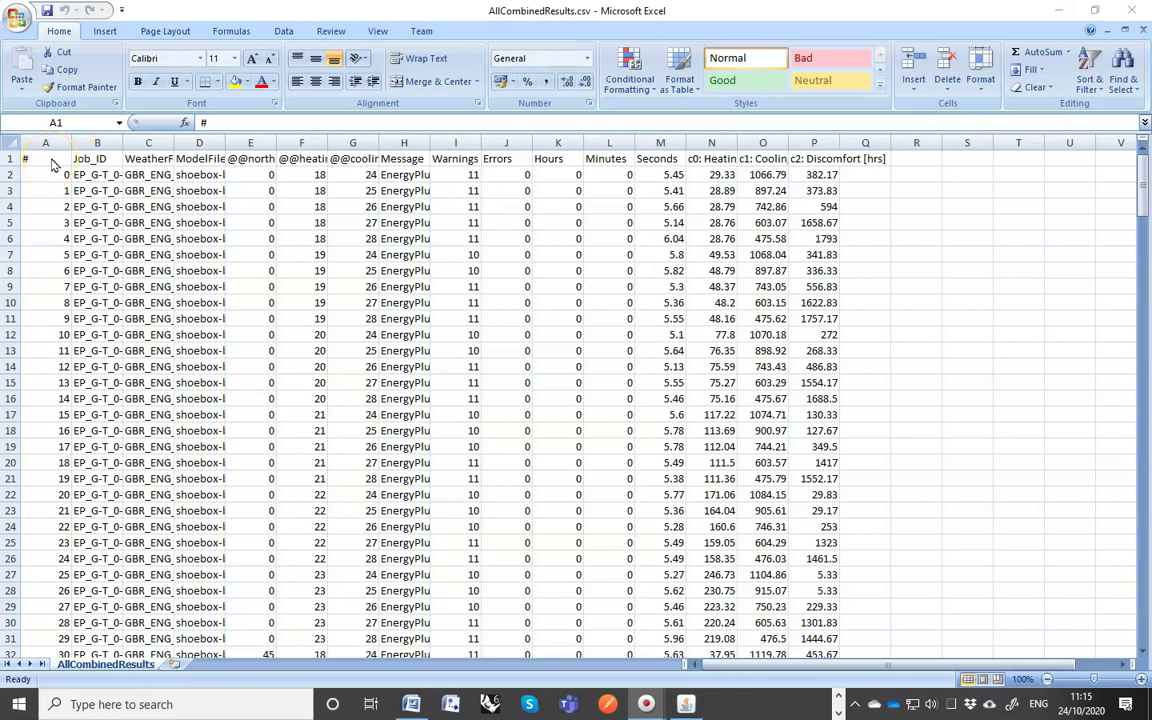
{"action": "left_click", "coordinate": [124, 147]}
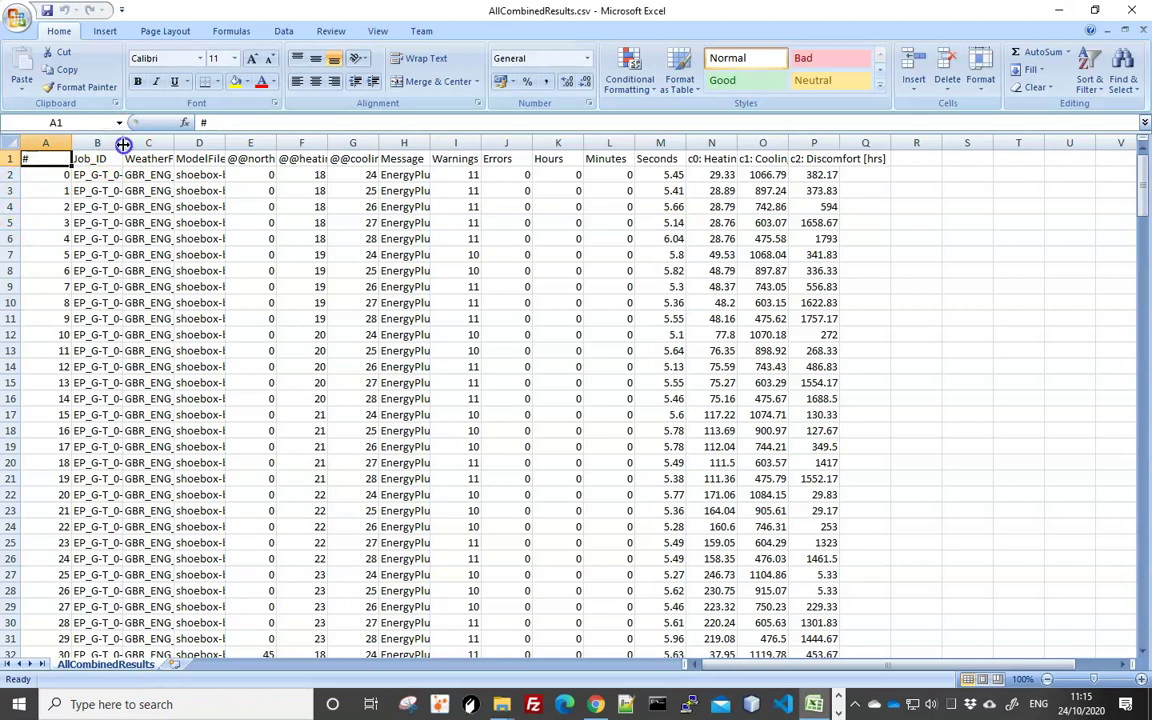
{"action": "left_click_drag", "start_coordinate": [124, 145], "coordinate": [207, 145]}
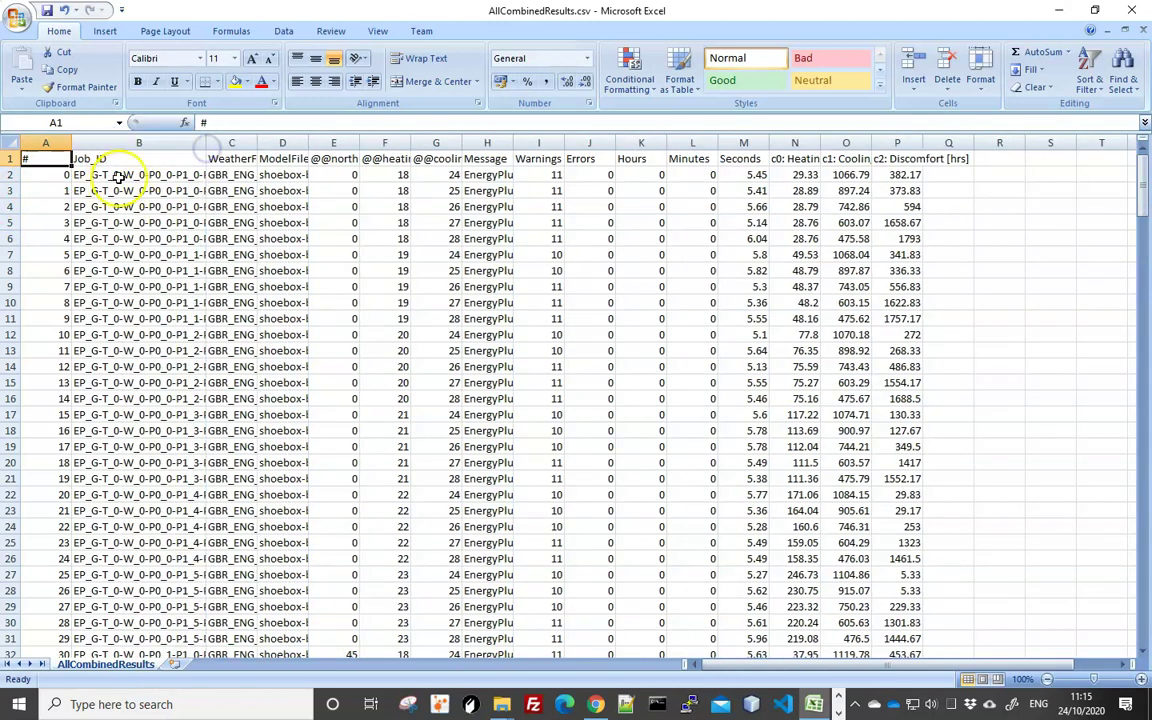
{"action": "left_click", "coordinate": [118, 177]}
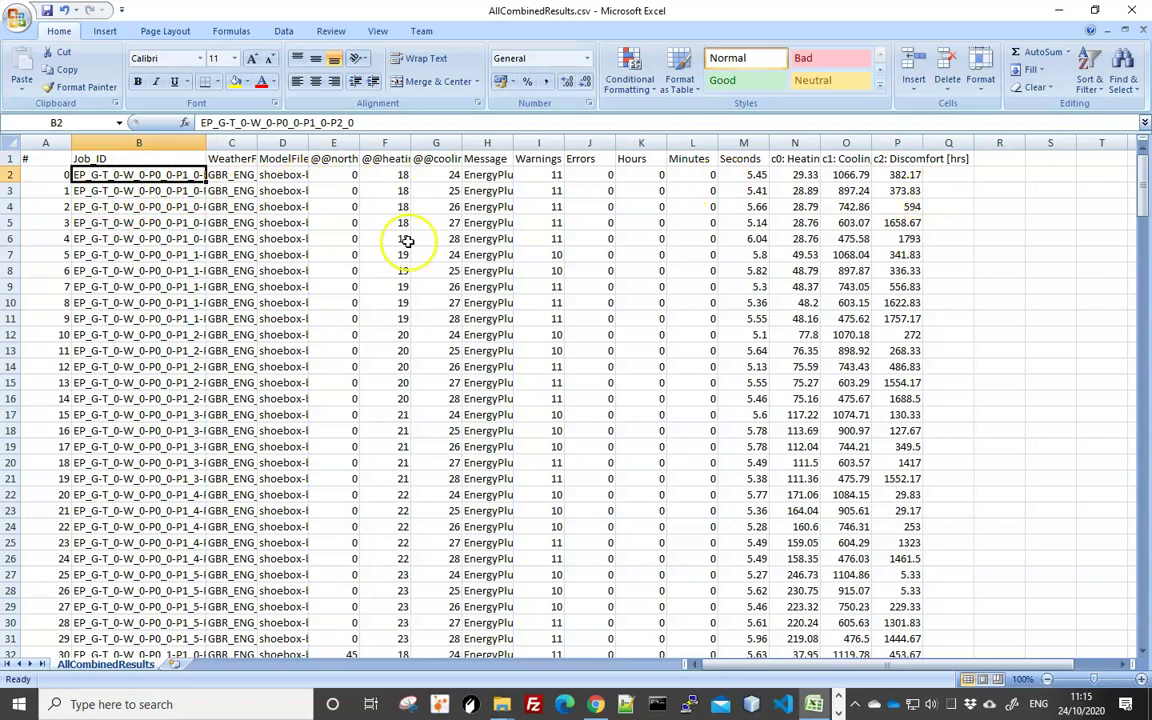
- Inspect the weather file, model file and parameter values, then select columns H to M
{"action": "left_click", "coordinate": [230, 176]}
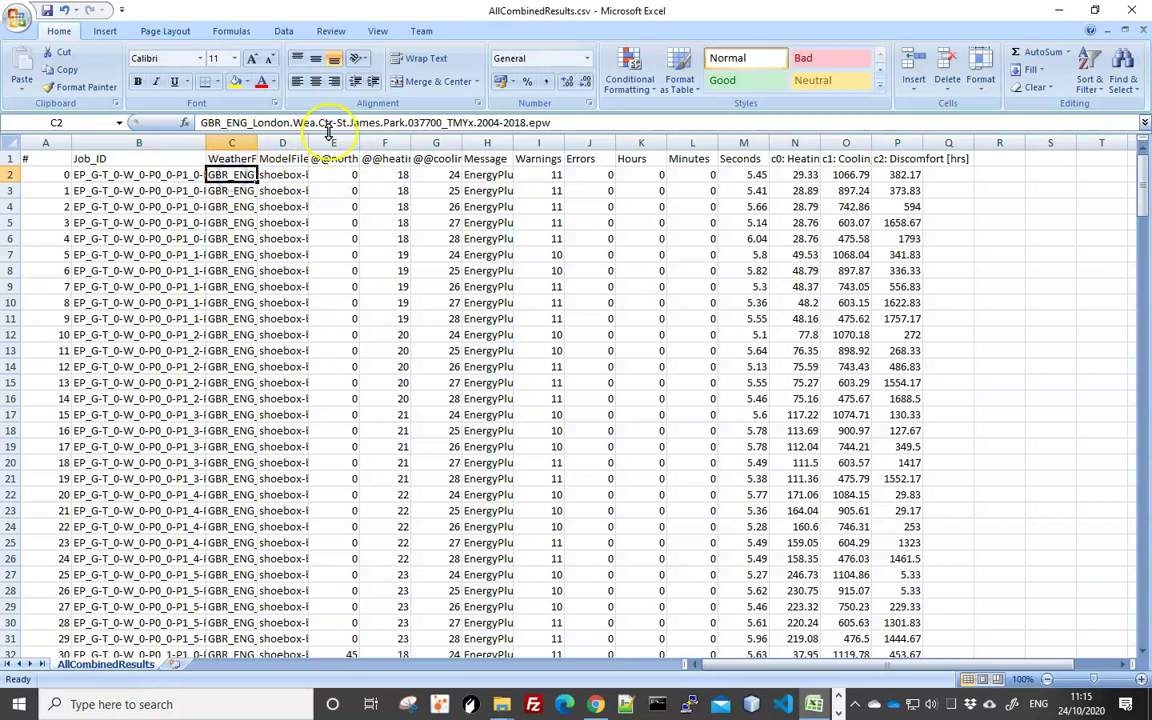
{"action": "left_click", "coordinate": [282, 175]}
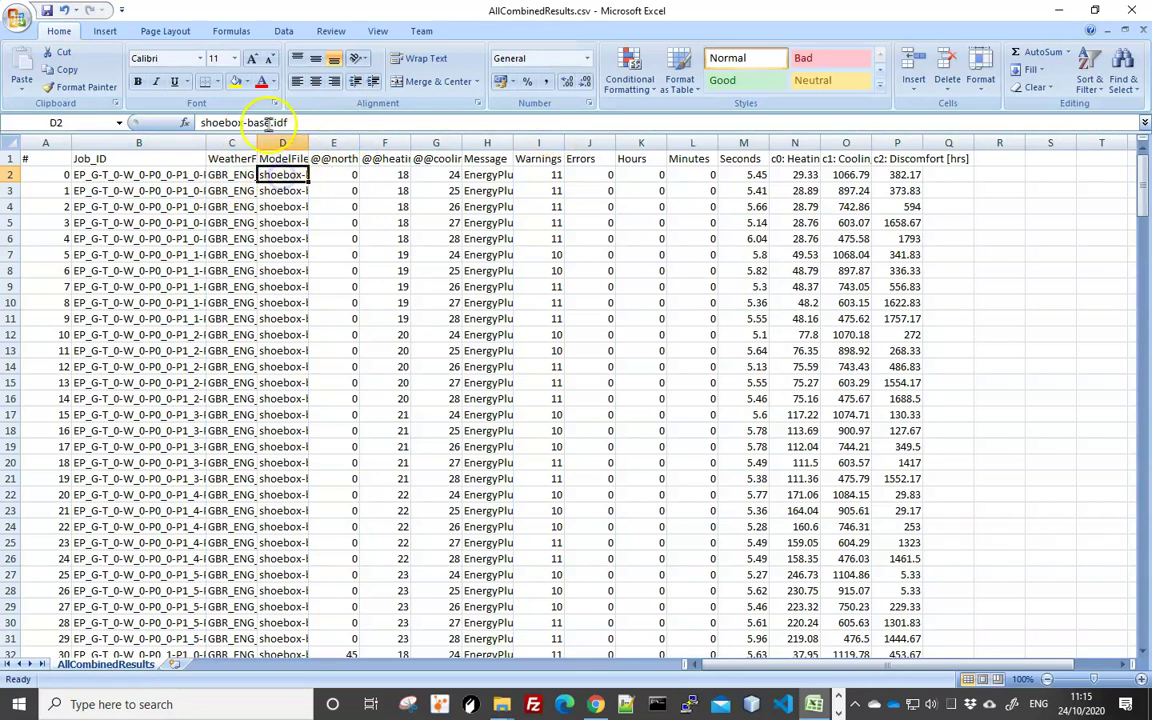
{"action": "left_click_drag", "start_coordinate": [342, 174], "coordinate": [440, 176]}
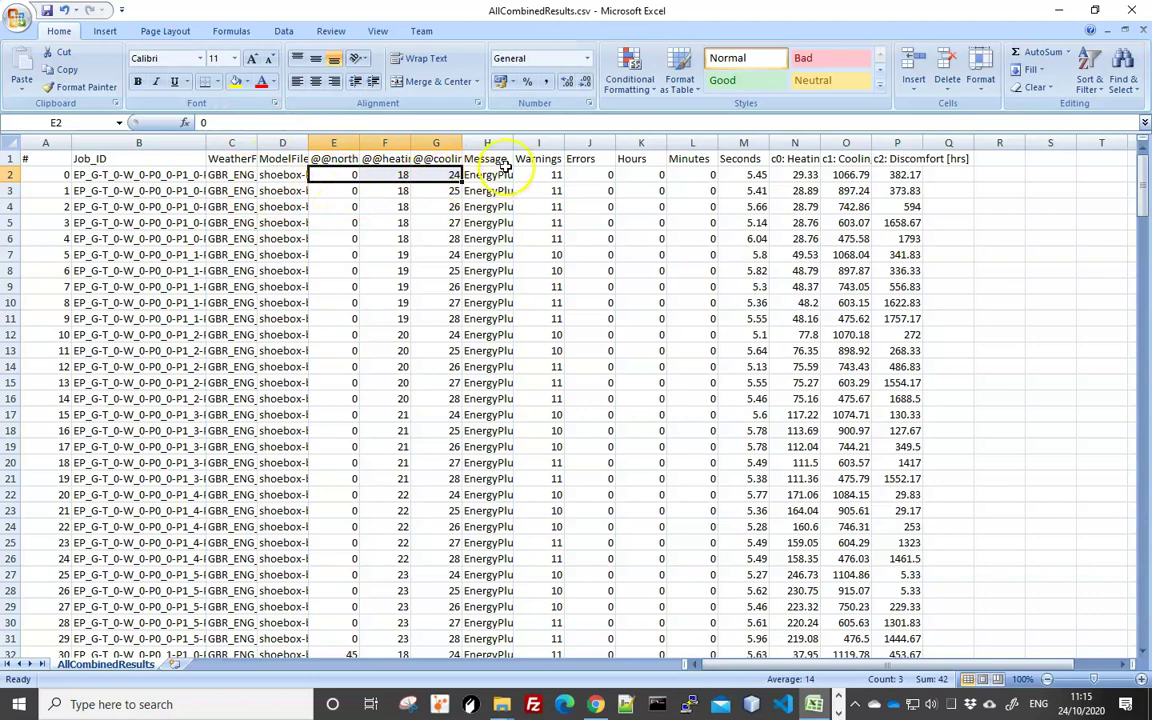
{"action": "left_click_drag", "start_coordinate": [487, 143], "coordinate": [743, 148]}
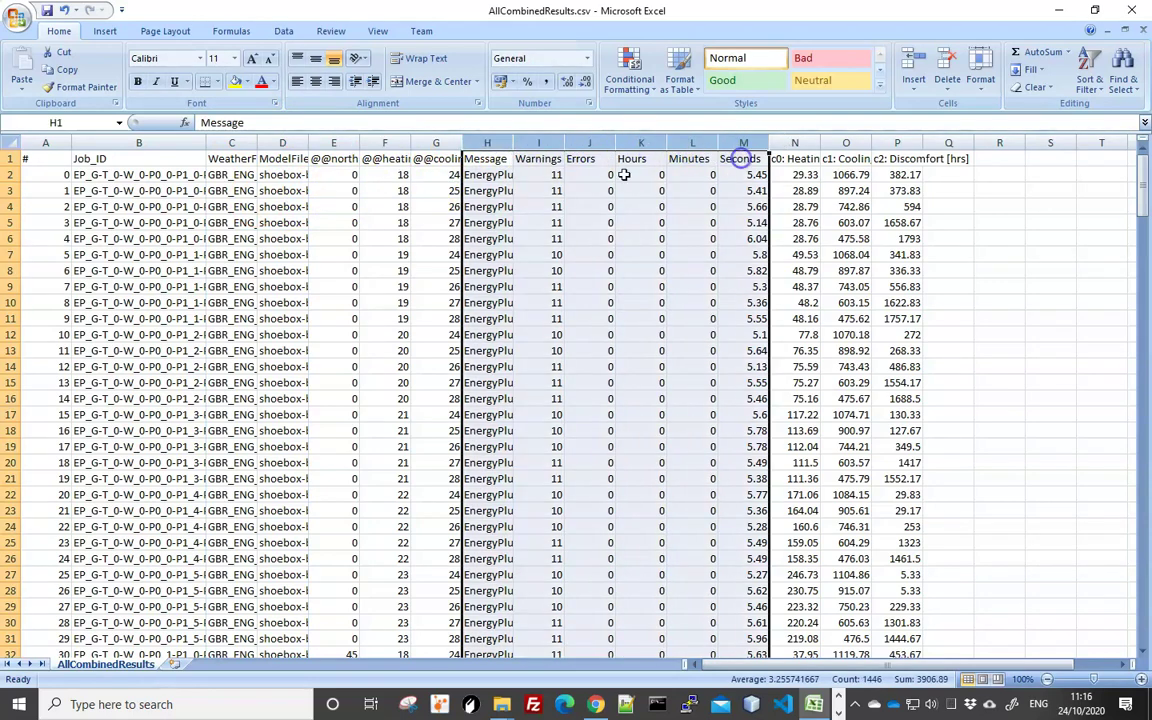
- AutoFit columns H–M to show 'EnergyPlus Completed Successfully' and scroll through the runs
{"action": "double_click", "coordinate": [513, 143]}
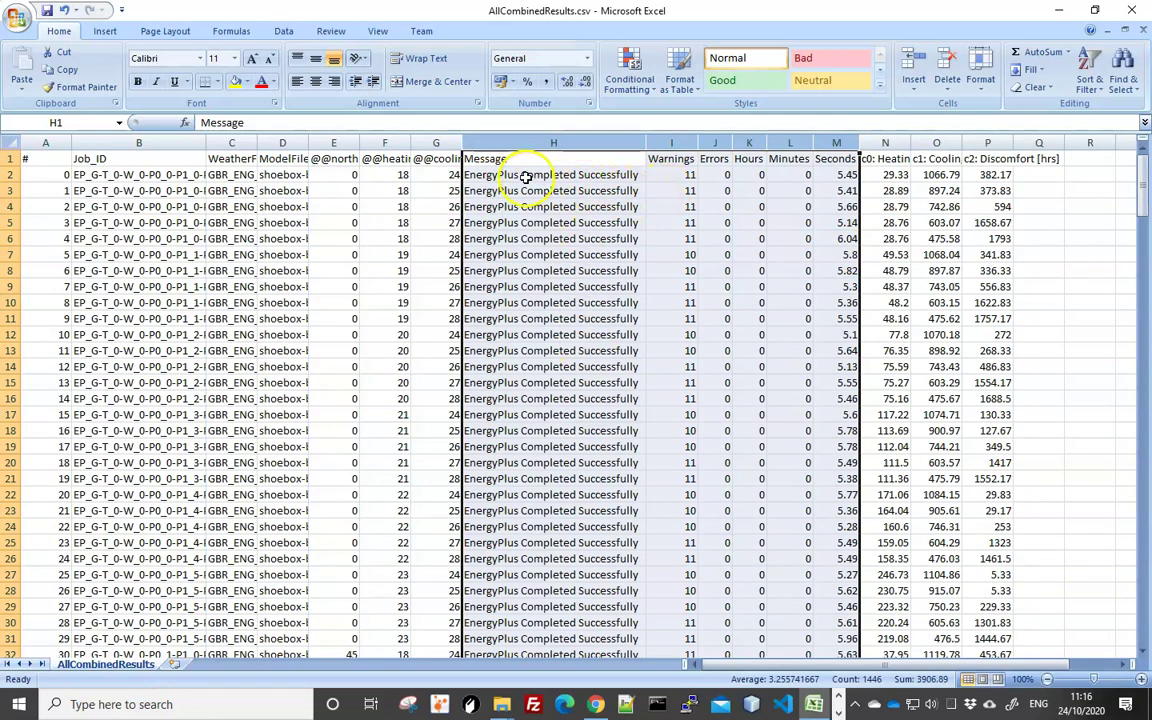
{"action": "scroll", "coordinate": [595, 470], "scroll_direction": "down", "scroll_amount": 20}
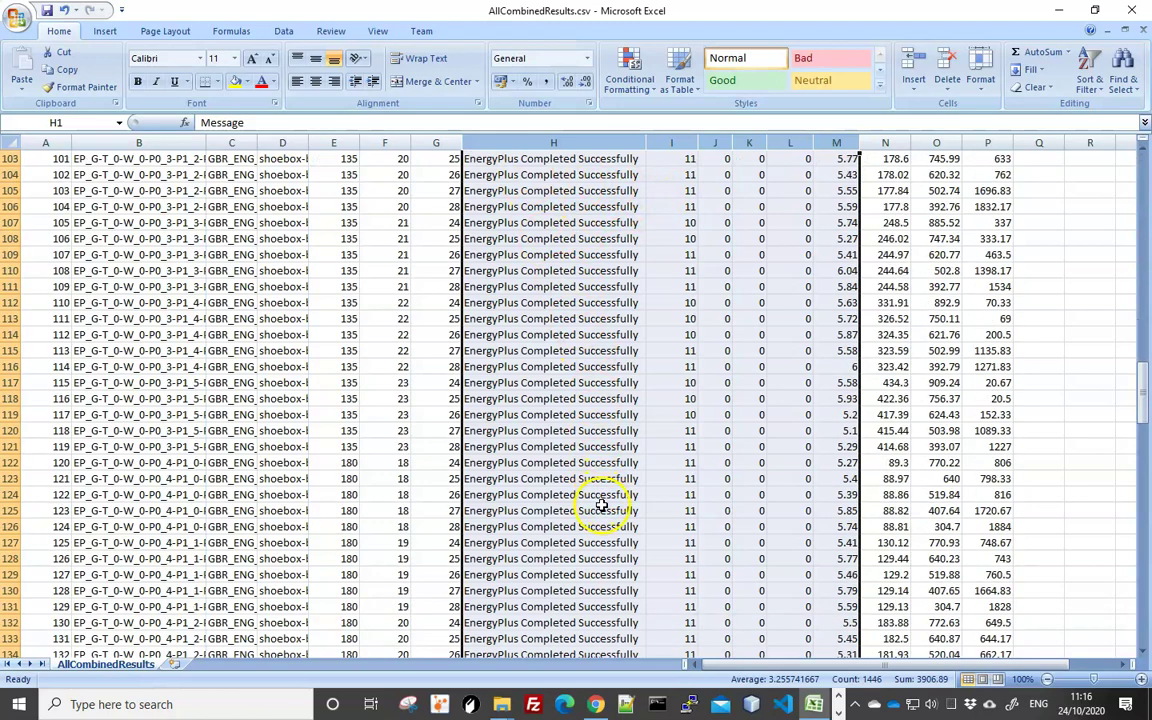
{"action": "scroll", "coordinate": [600, 508], "scroll_direction": "up", "scroll_amount": 20}
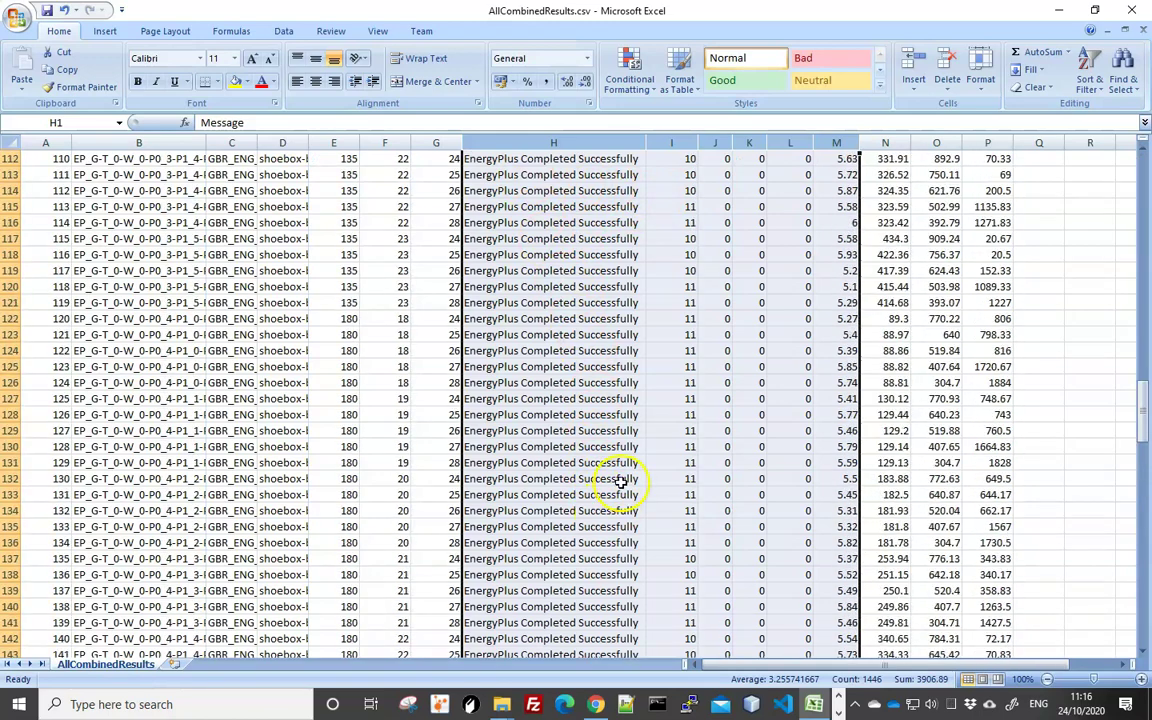
{"action": "scroll", "coordinate": [620, 481], "scroll_direction": "up", "scroll_amount": 20}
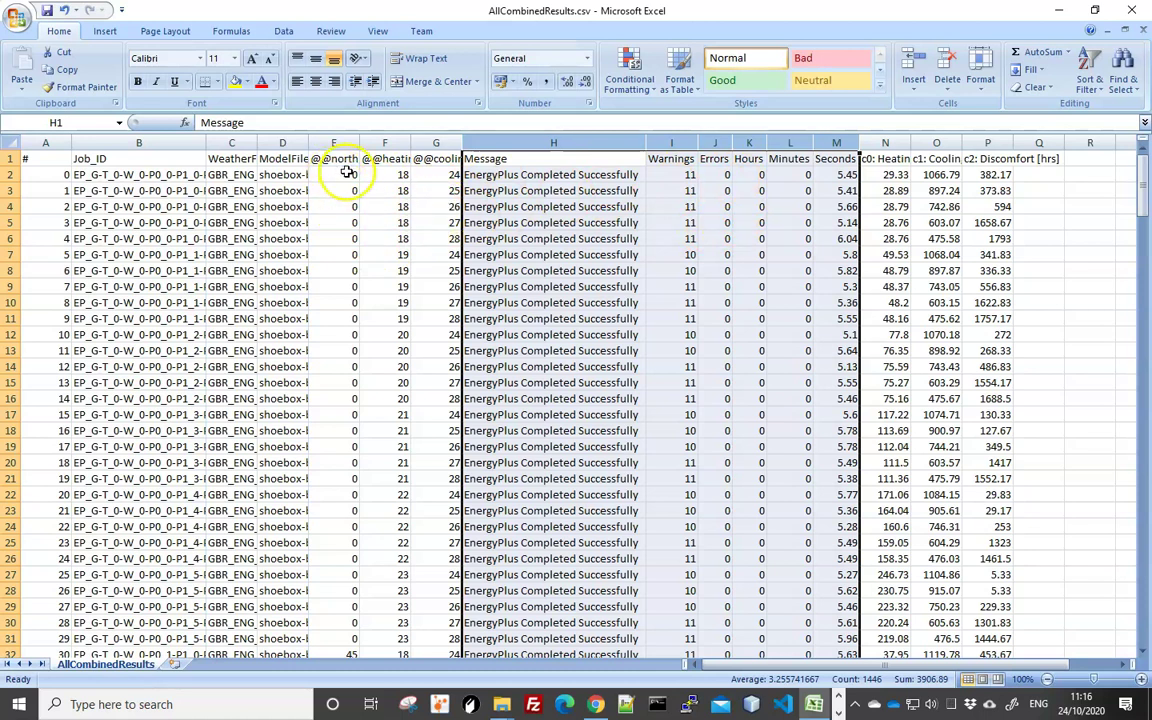
- Hide columns H to M, the Message through Seconds columns
{"action": "left_click", "coordinate": [806, 251]}
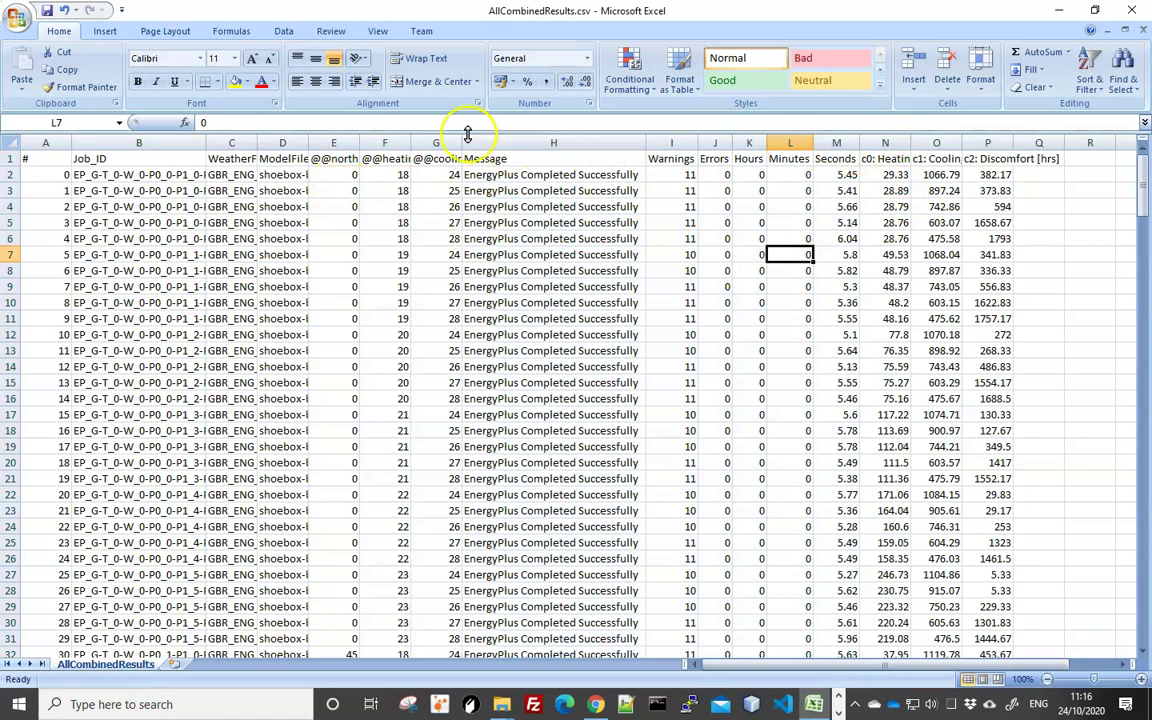
{"action": "left_click_drag", "start_coordinate": [470, 143], "coordinate": [828, 152]}
{"action": "right_click", "coordinate": [758, 210]}
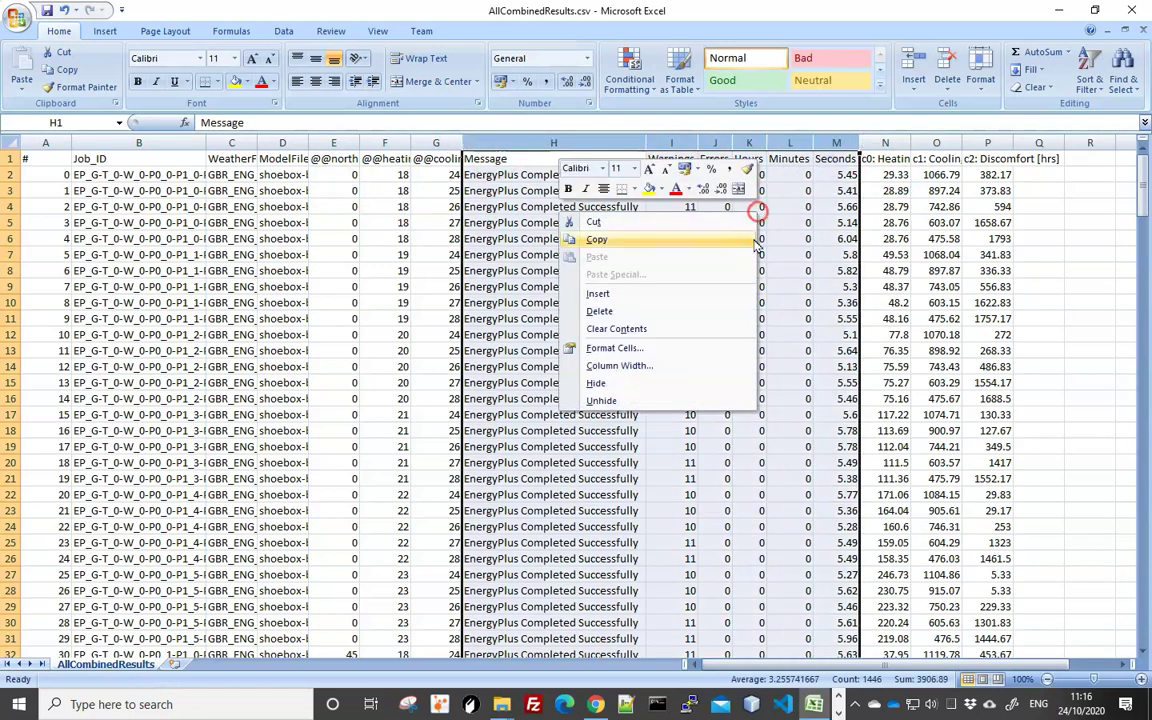
{"action": "left_click", "coordinate": [596, 383]}
{"action": "left_click", "coordinate": [500, 190]}
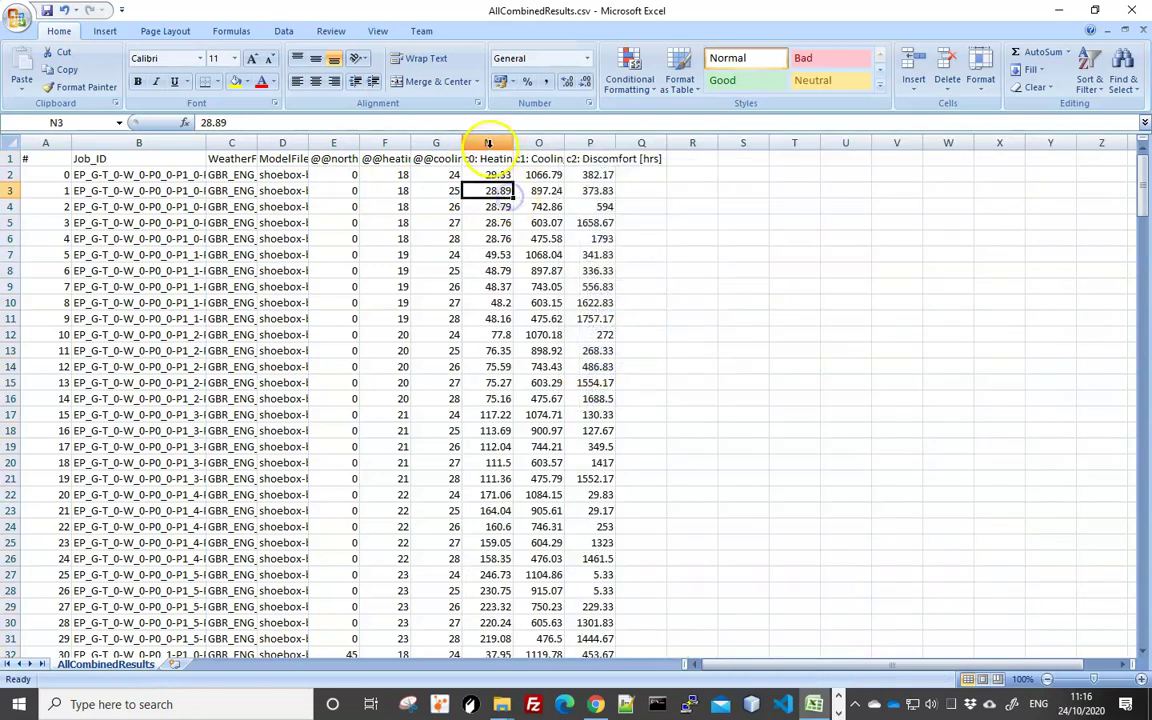
- AutoFit the Heating, Cooling and Discomfort columns N to P to show full headers
{"action": "left_click_drag", "start_coordinate": [488, 143], "coordinate": [597, 149]}
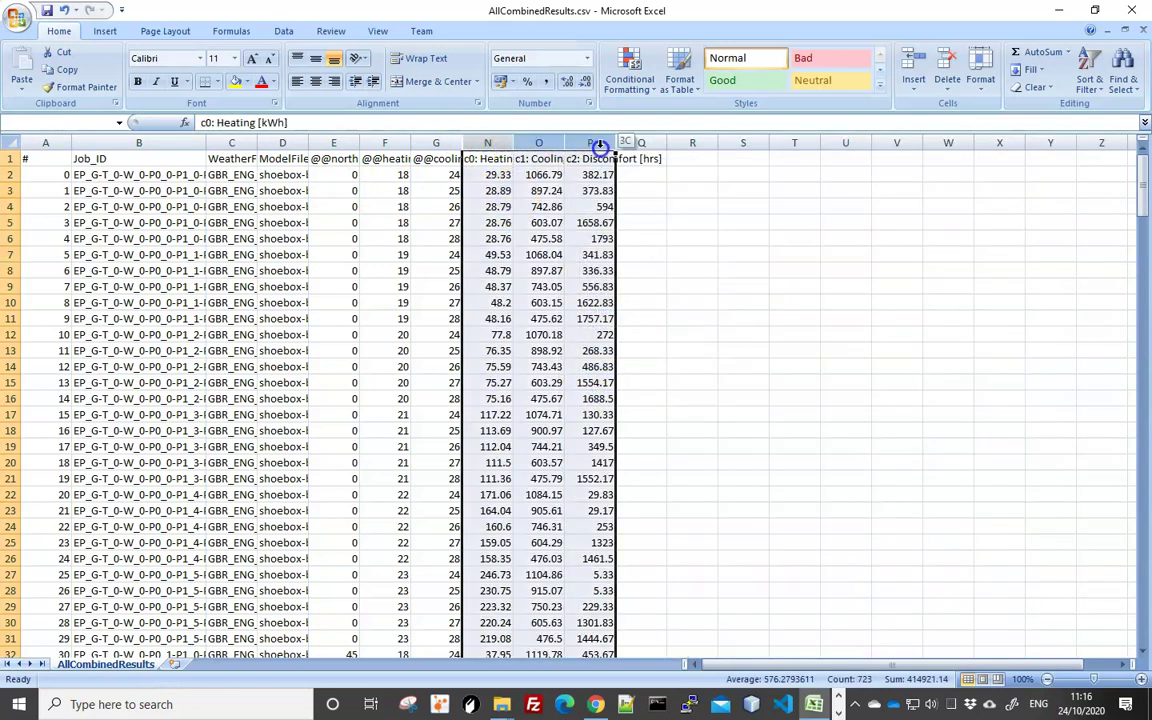
{"action": "double_click", "coordinate": [514, 143]}
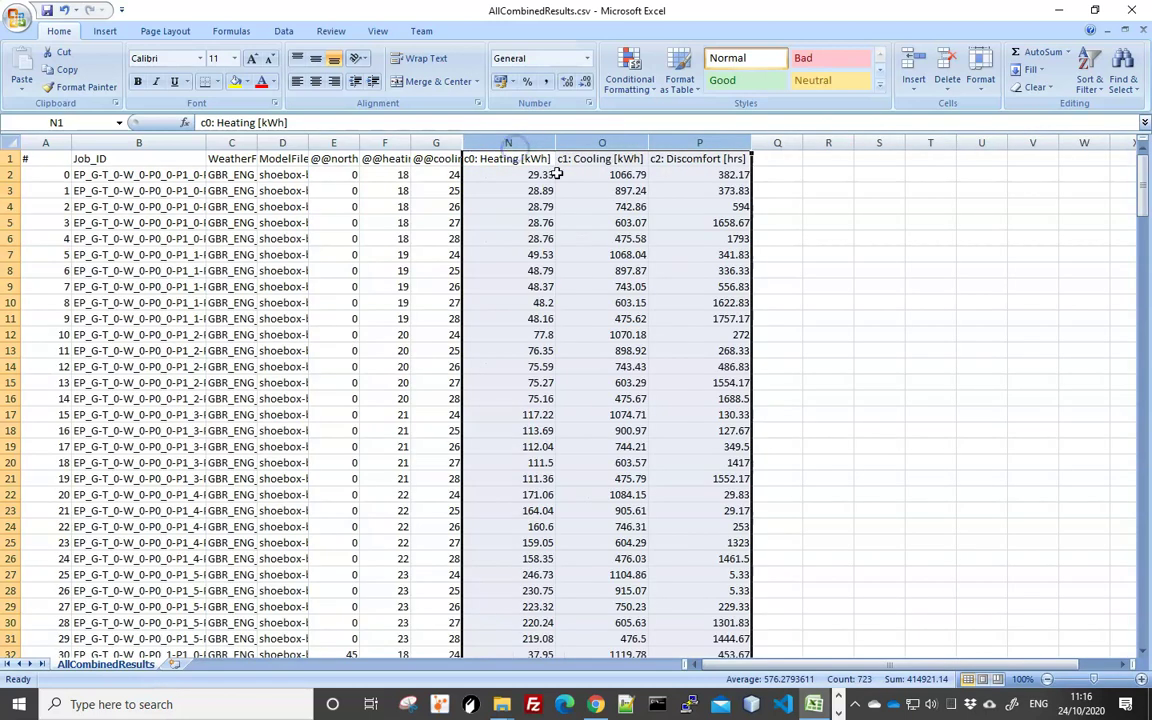
{"action": "left_click", "coordinate": [688, 161]}
{"action": "left_click", "coordinate": [692, 175]}
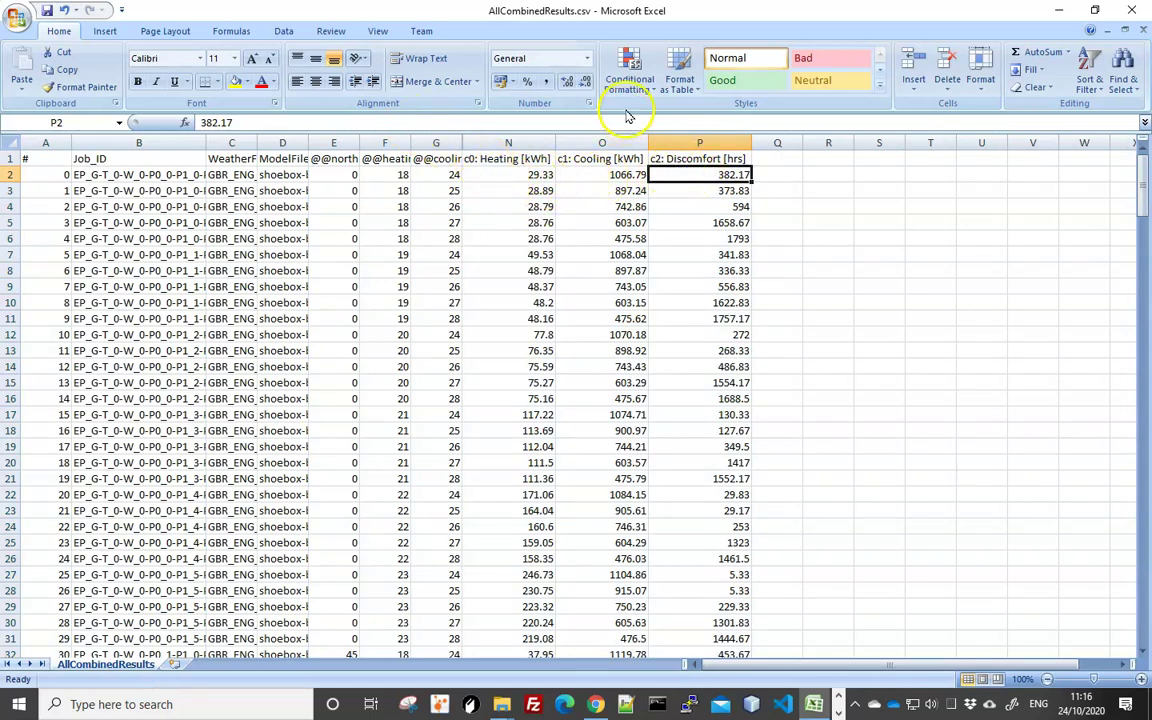
- Add filters to the header row and sort c2: Discomfort [hrs] smallest to largest
{"action": "left_click", "coordinate": [284, 31]}
{"action": "left_click", "coordinate": [418, 70]}
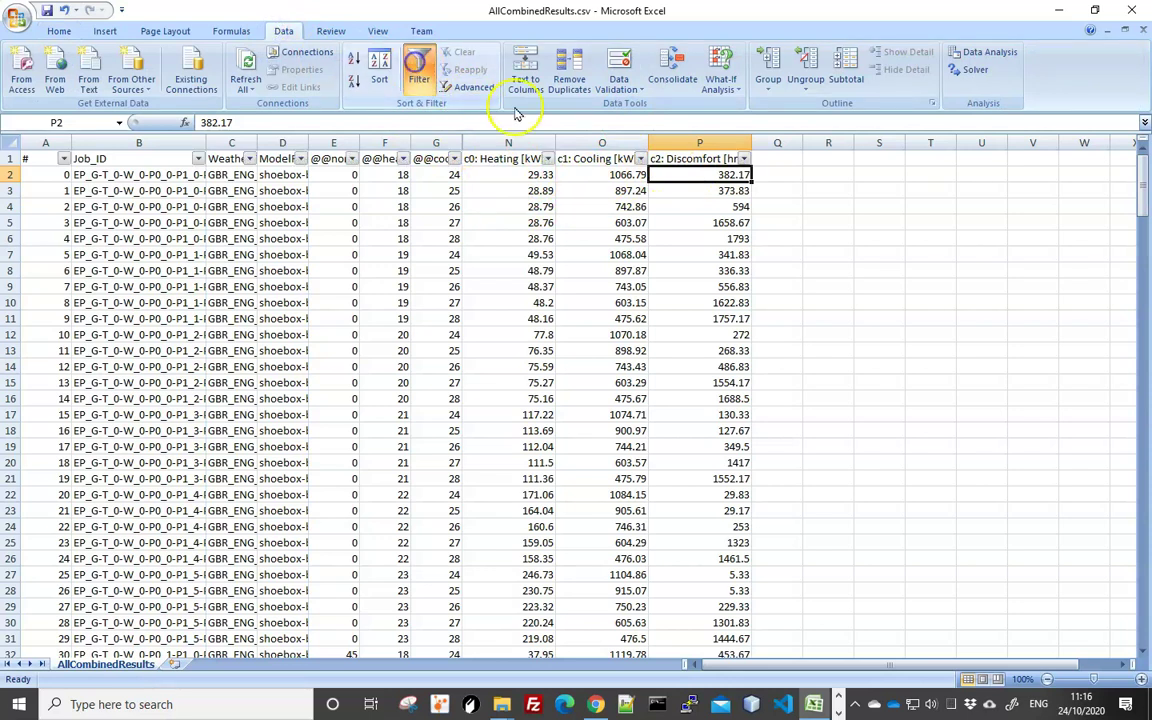
{"action": "left_click", "coordinate": [744, 158]}
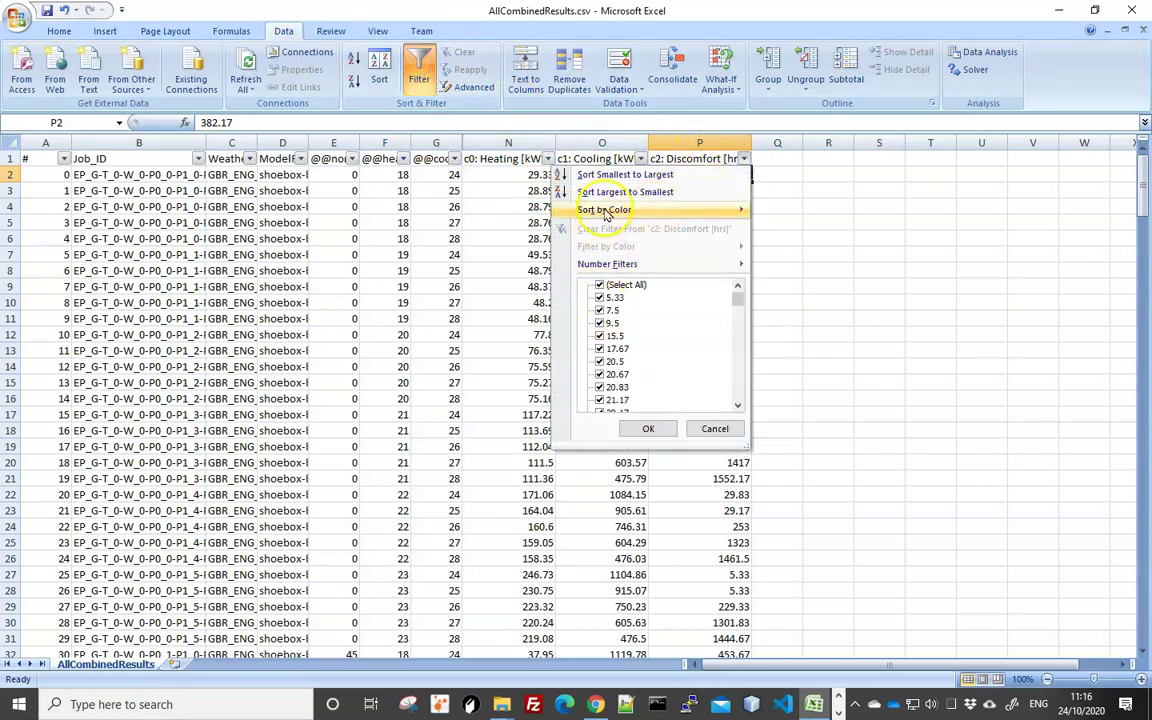
{"action": "left_click", "coordinate": [650, 175]}
{"action": "left_click", "coordinate": [700, 206]}
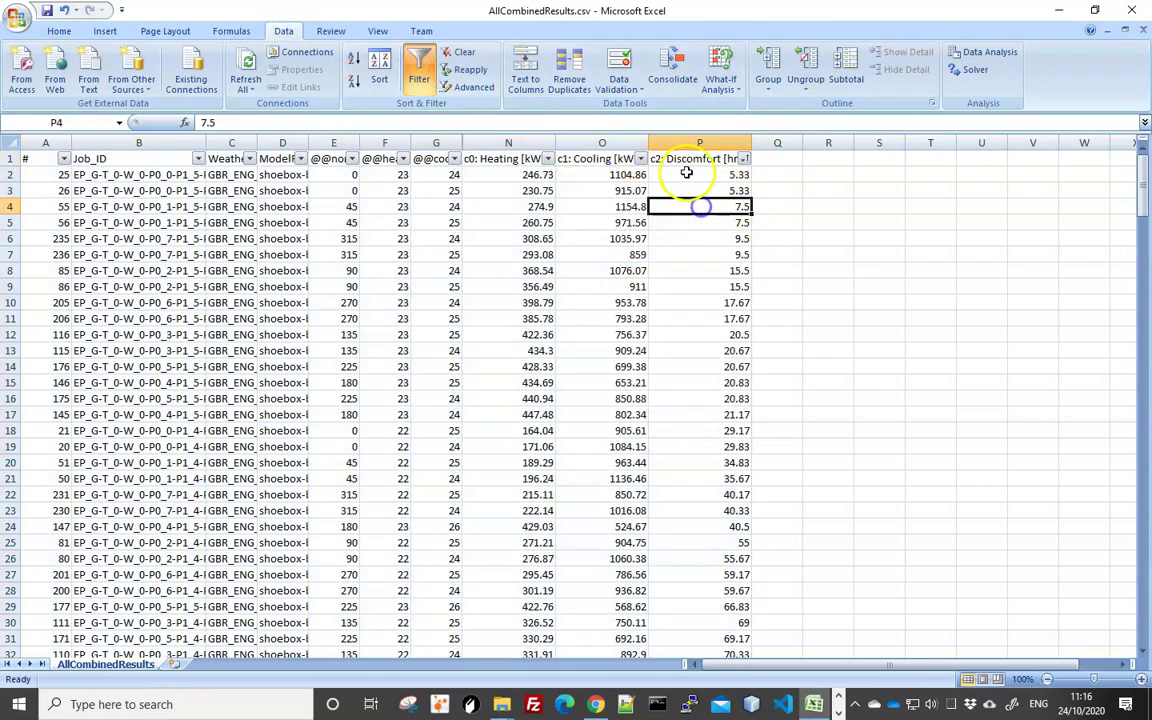
{"action": "left_click", "coordinate": [686, 173]}
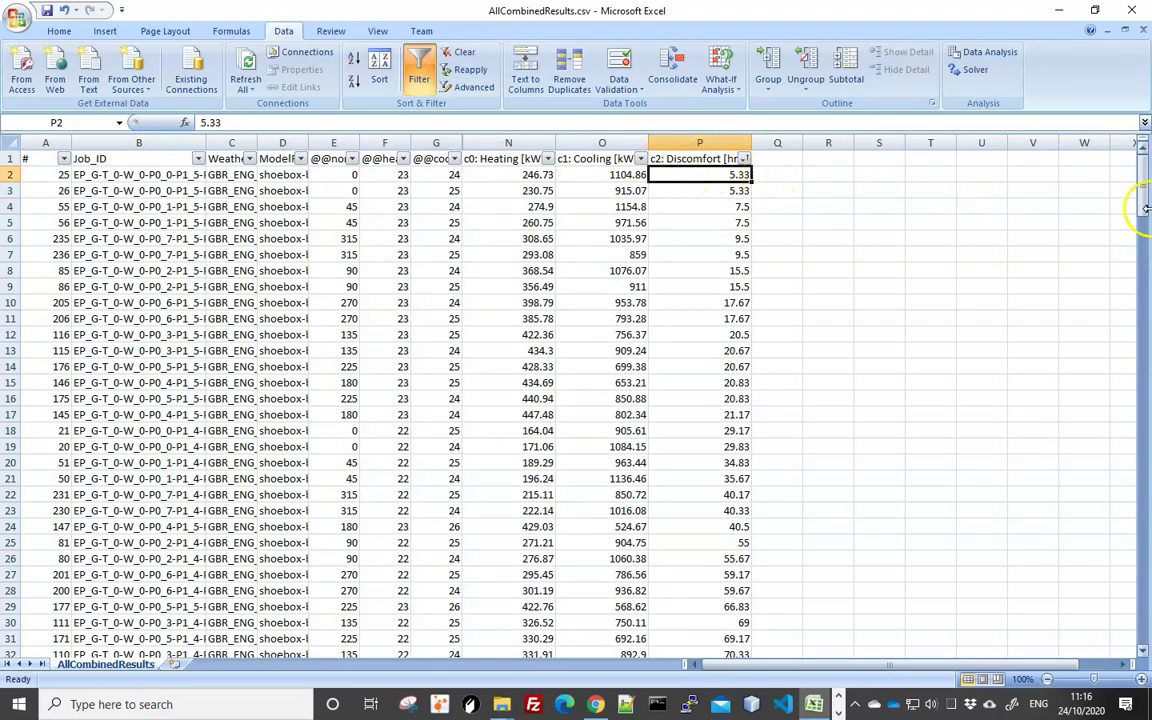
{"action": "left_click_drag", "start_coordinate": [1142, 205], "coordinate": [1018, 240]}
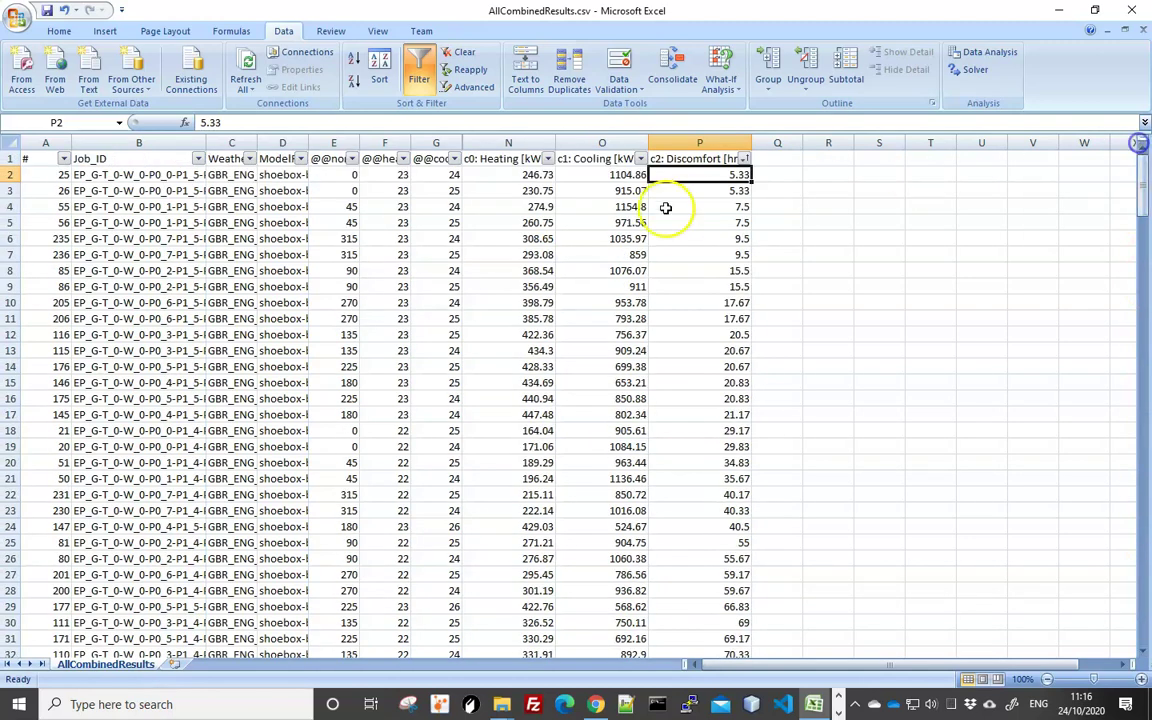
- Re-sort by c0: Heating [kWh] smallest to largest, lowest at 28.76 kWh
{"action": "left_click", "coordinate": [505, 175]}
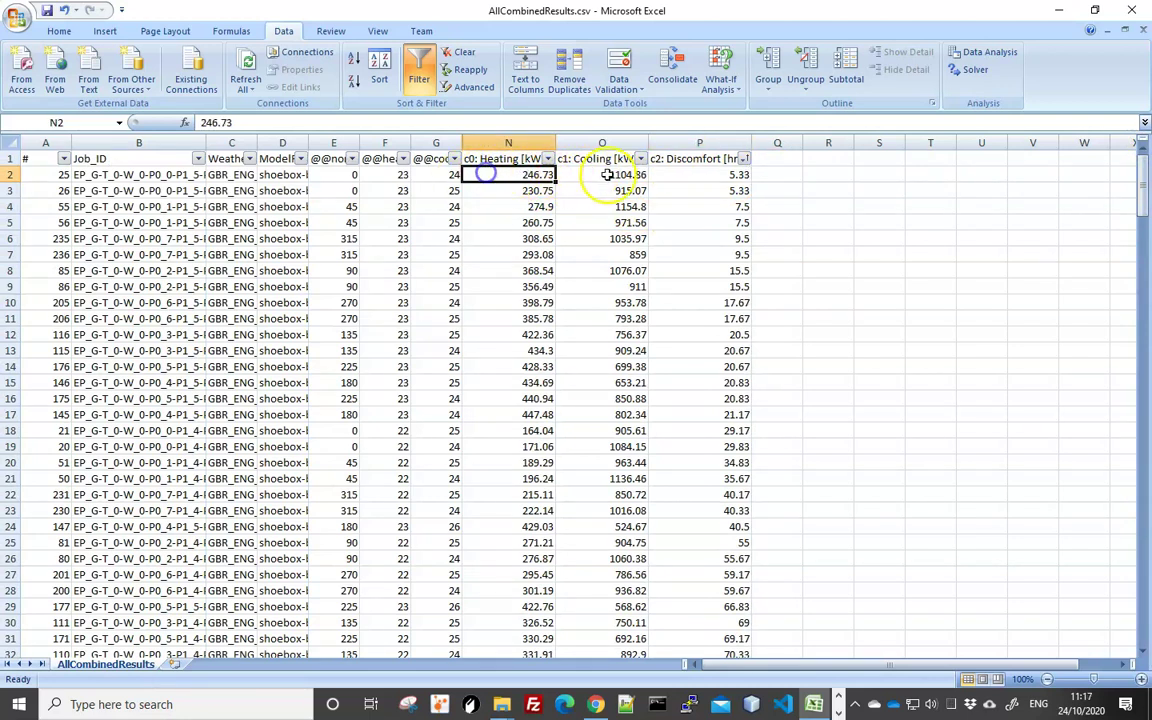
{"action": "left_click", "coordinate": [604, 175]}
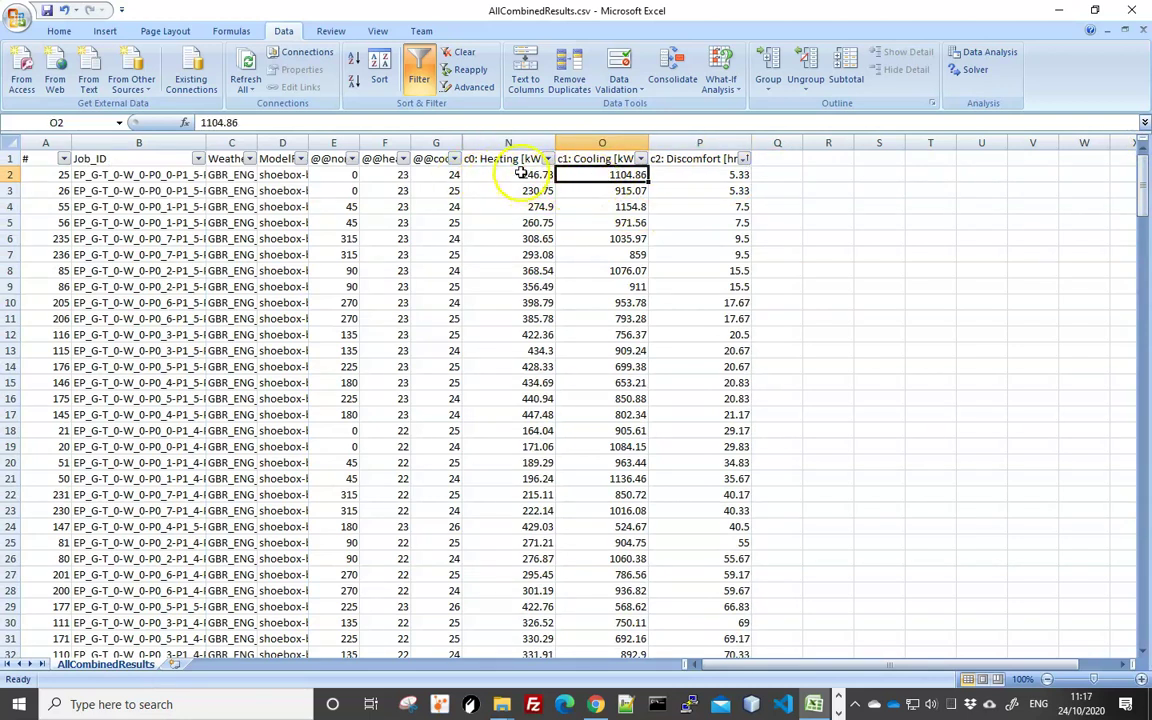
{"action": "left_click", "coordinate": [548, 159]}
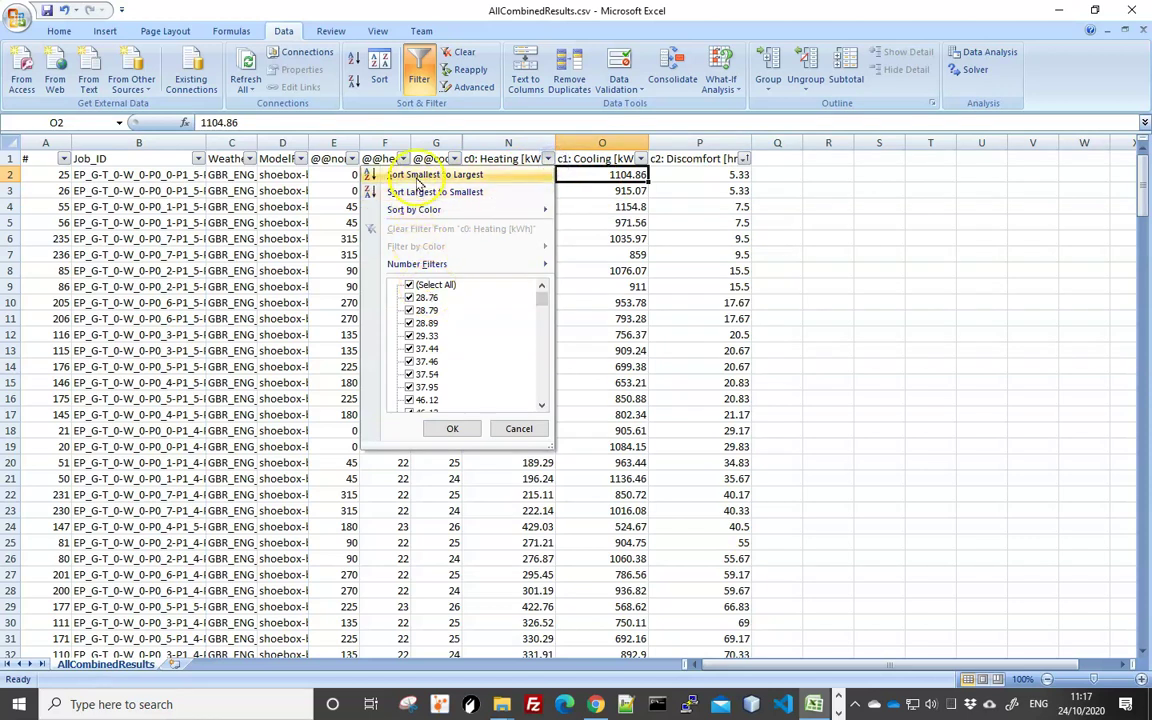
{"action": "left_click", "coordinate": [420, 175]}
{"action": "left_click", "coordinate": [637, 240]}
{"action": "left_click", "coordinate": [480, 238]}
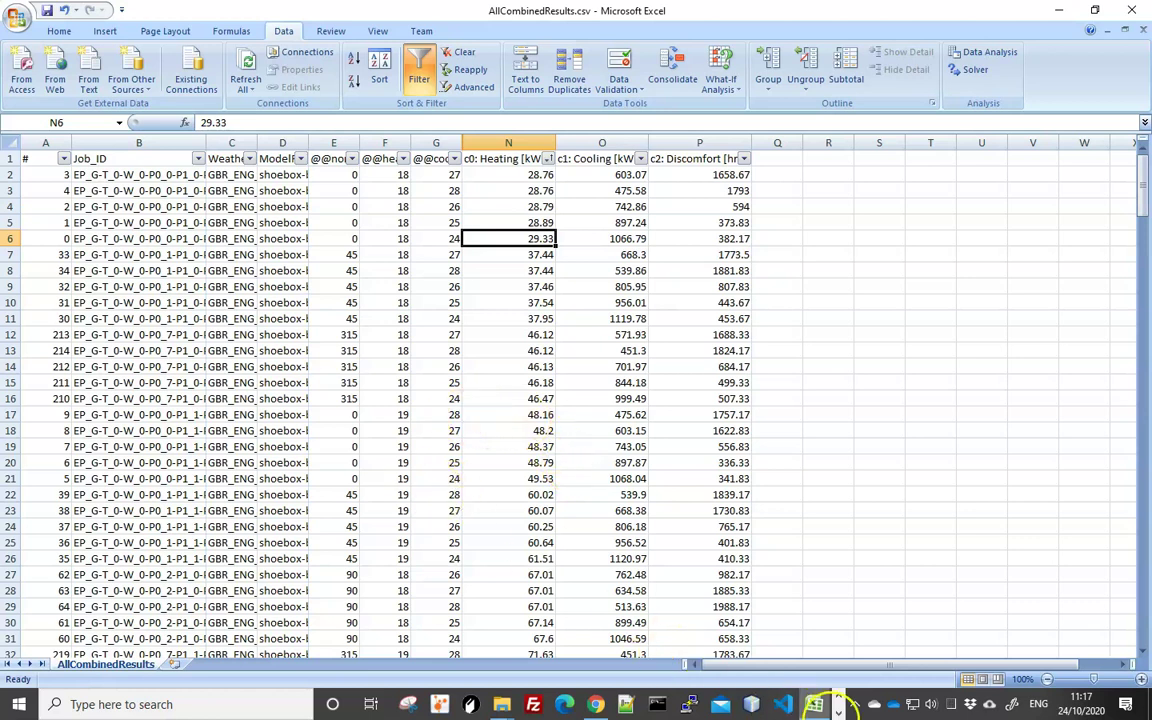
{"action": "left_click", "coordinate": [840, 700]}
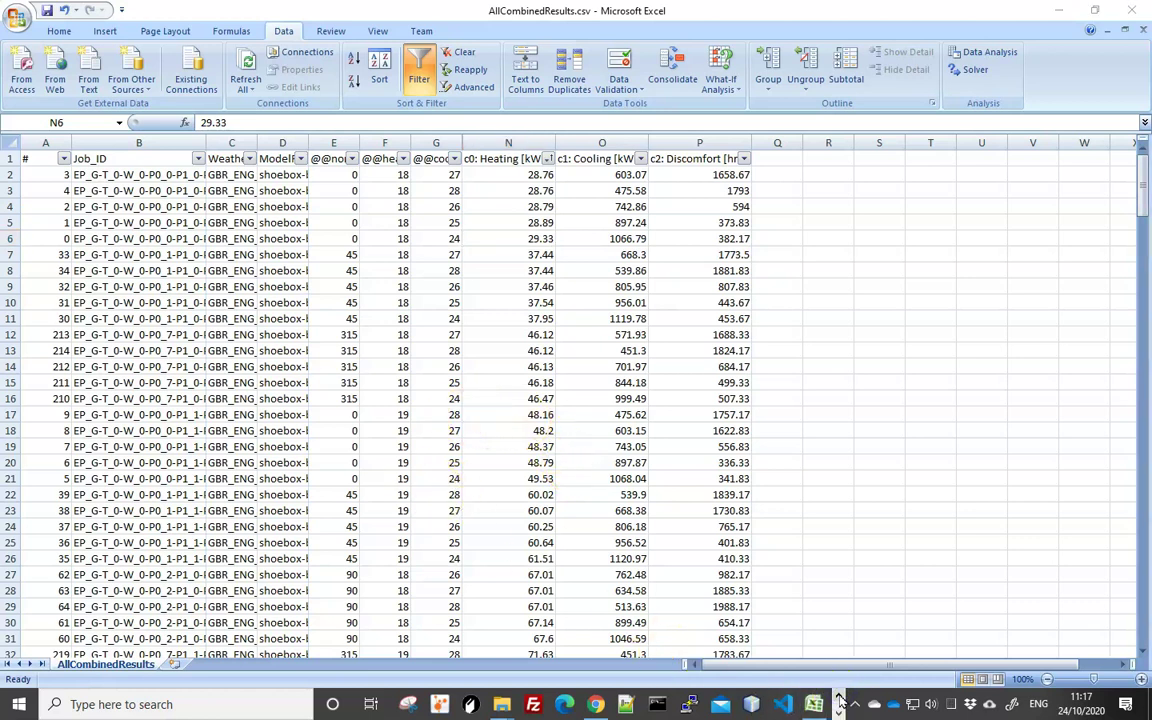
- Switch to the Word summary document from the taskbar
{"action": "left_click", "coordinate": [838, 706]}
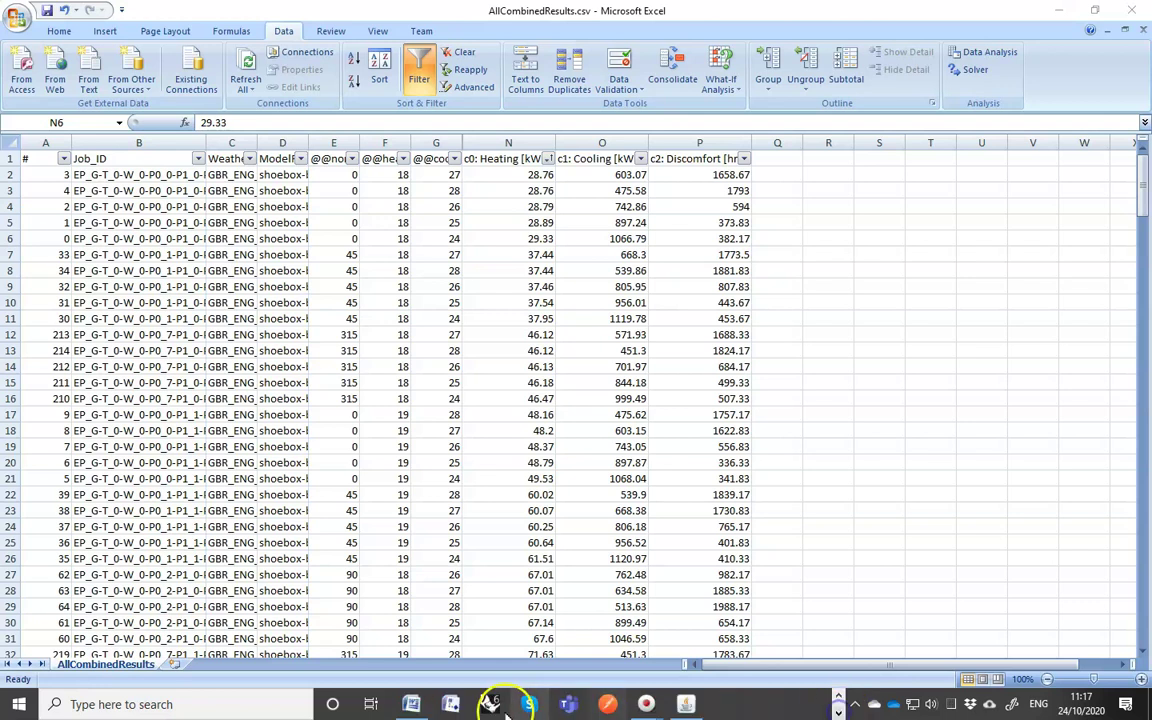
{"action": "left_click", "coordinate": [411, 704]}
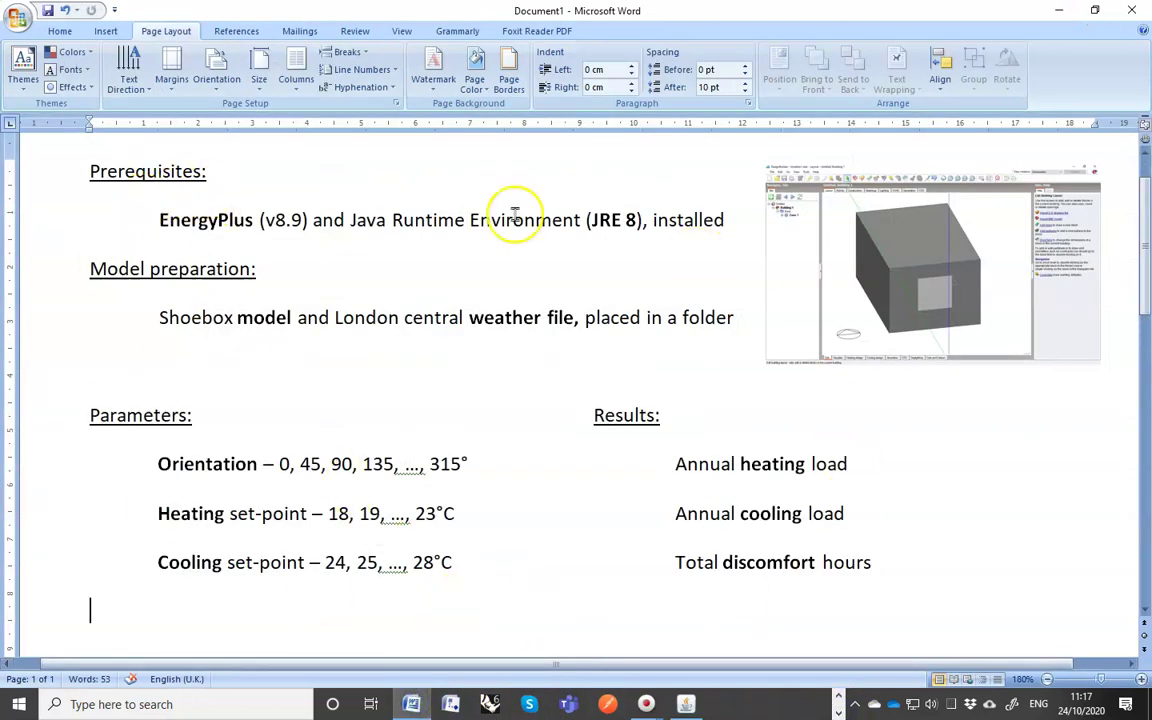